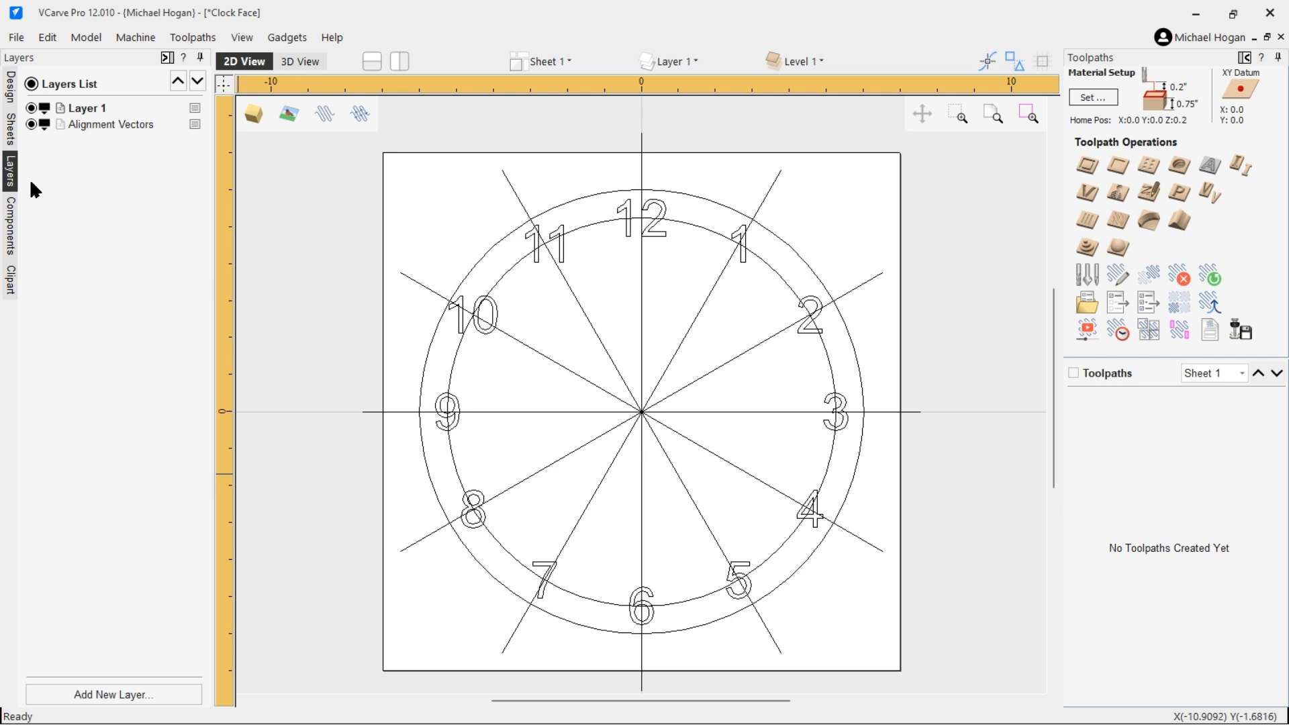
Try to delete all visible layers, Layer 1 and Alignment Vectors, from the drawing.
click(31, 125)
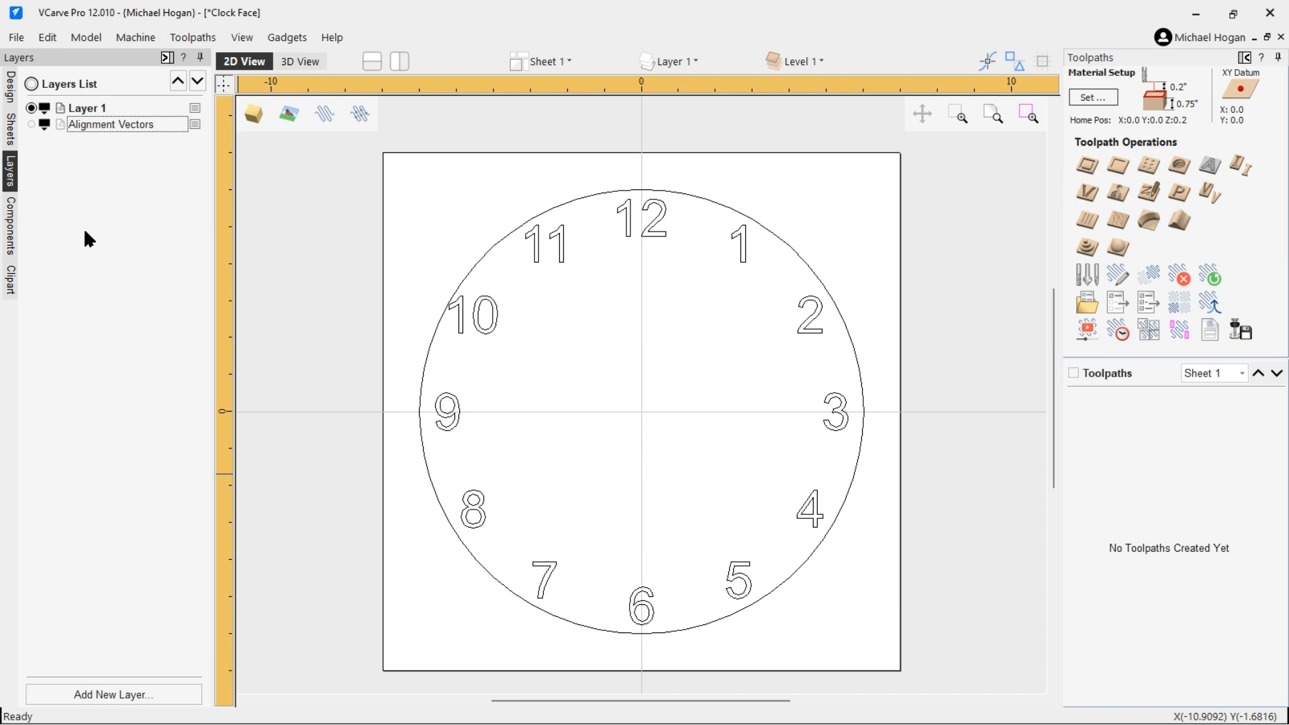
click(31, 125)
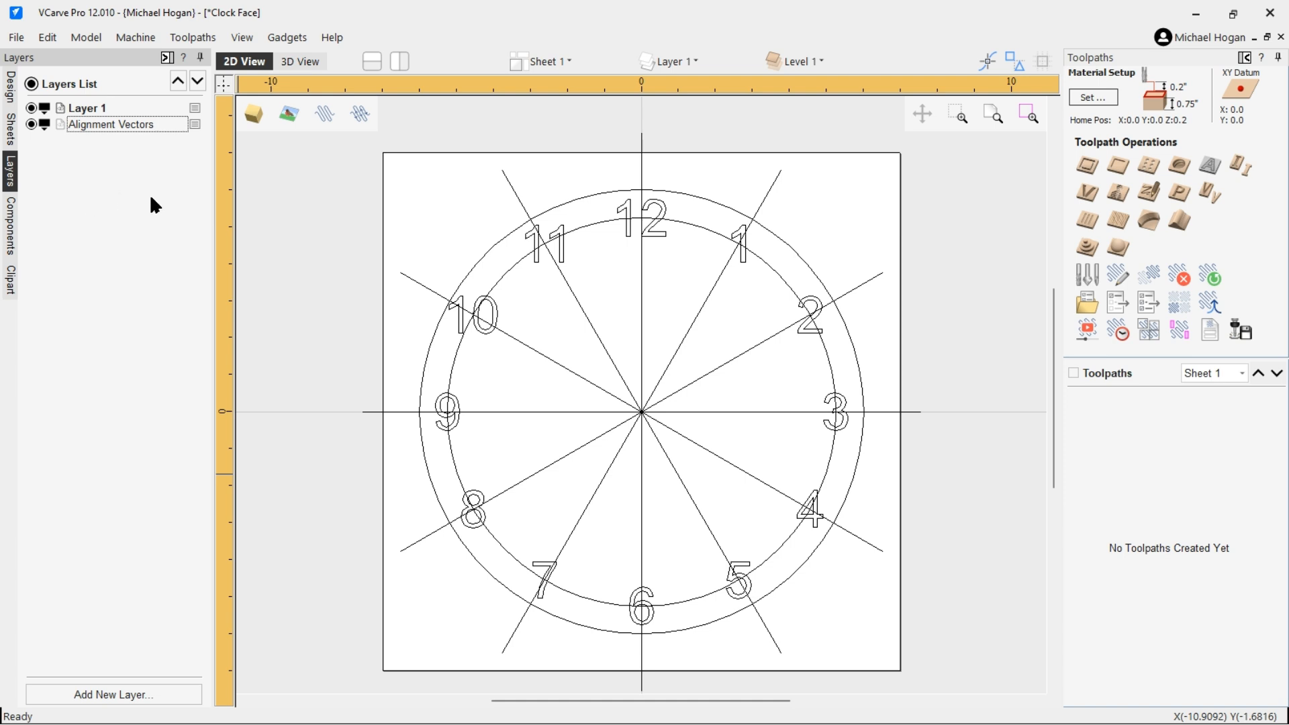
click(194, 124)
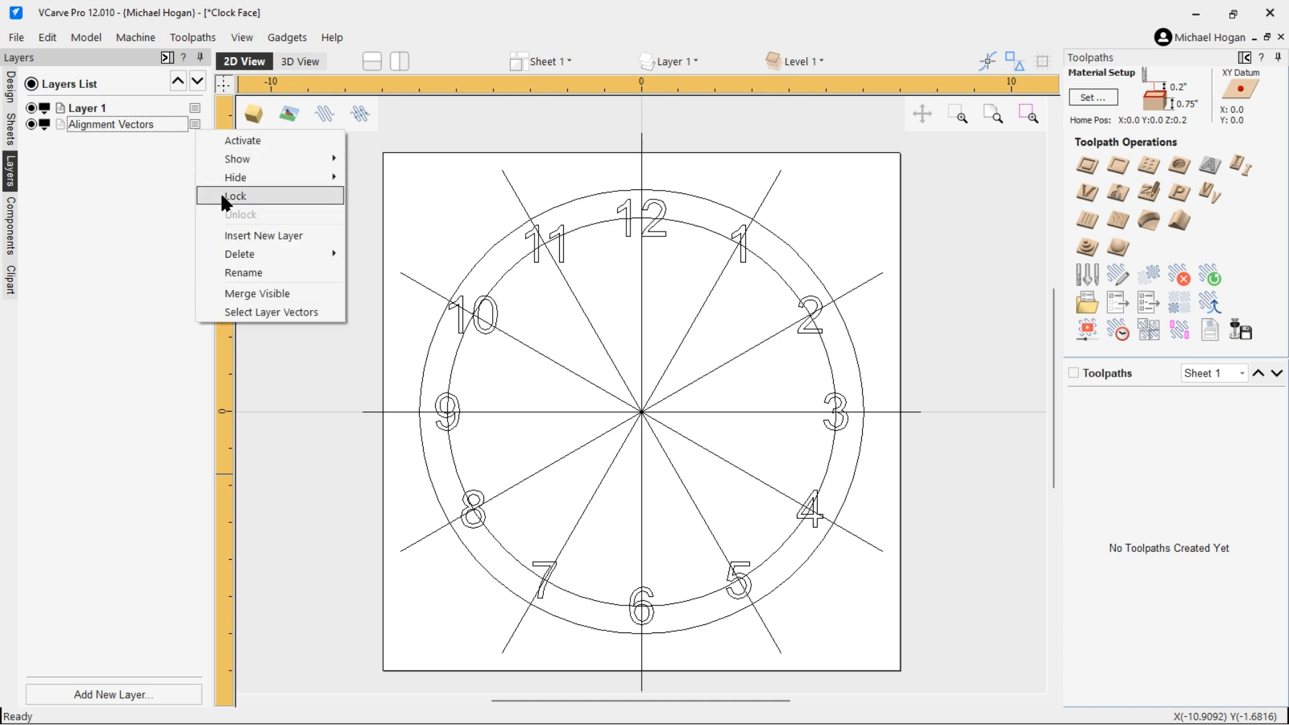
mouse_move(232, 251)
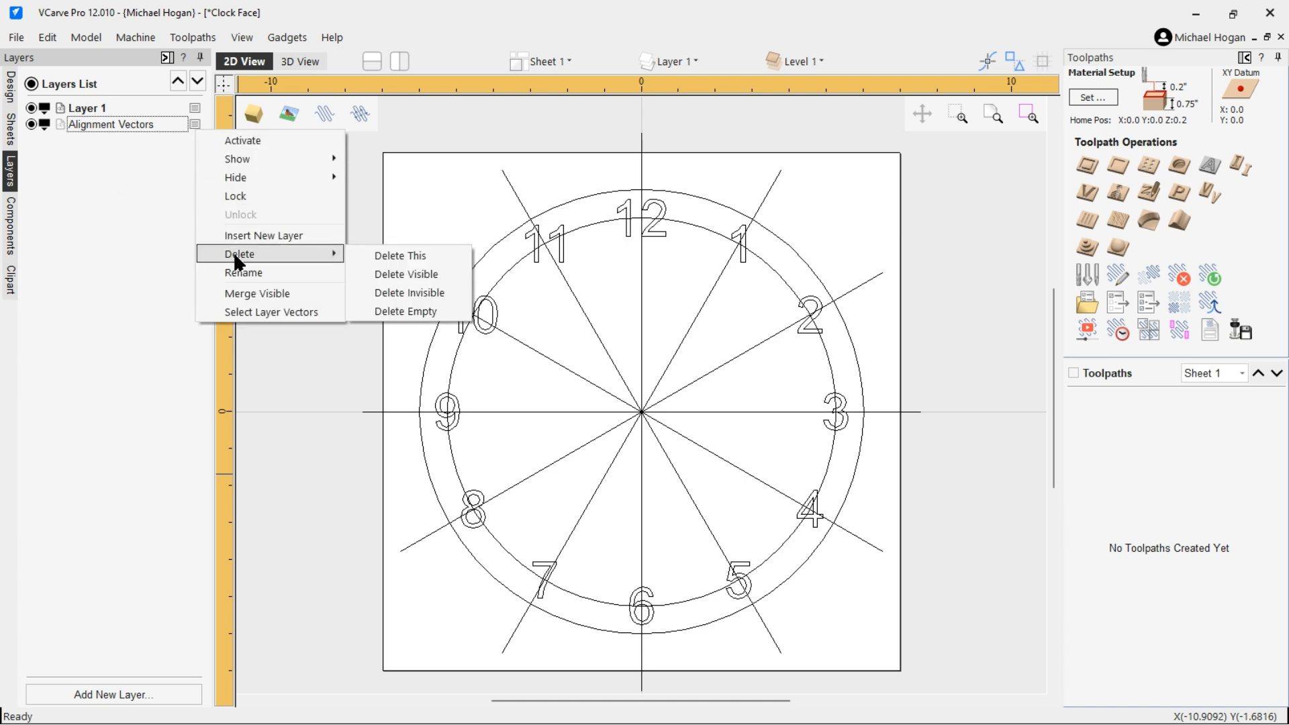
click(392, 272)
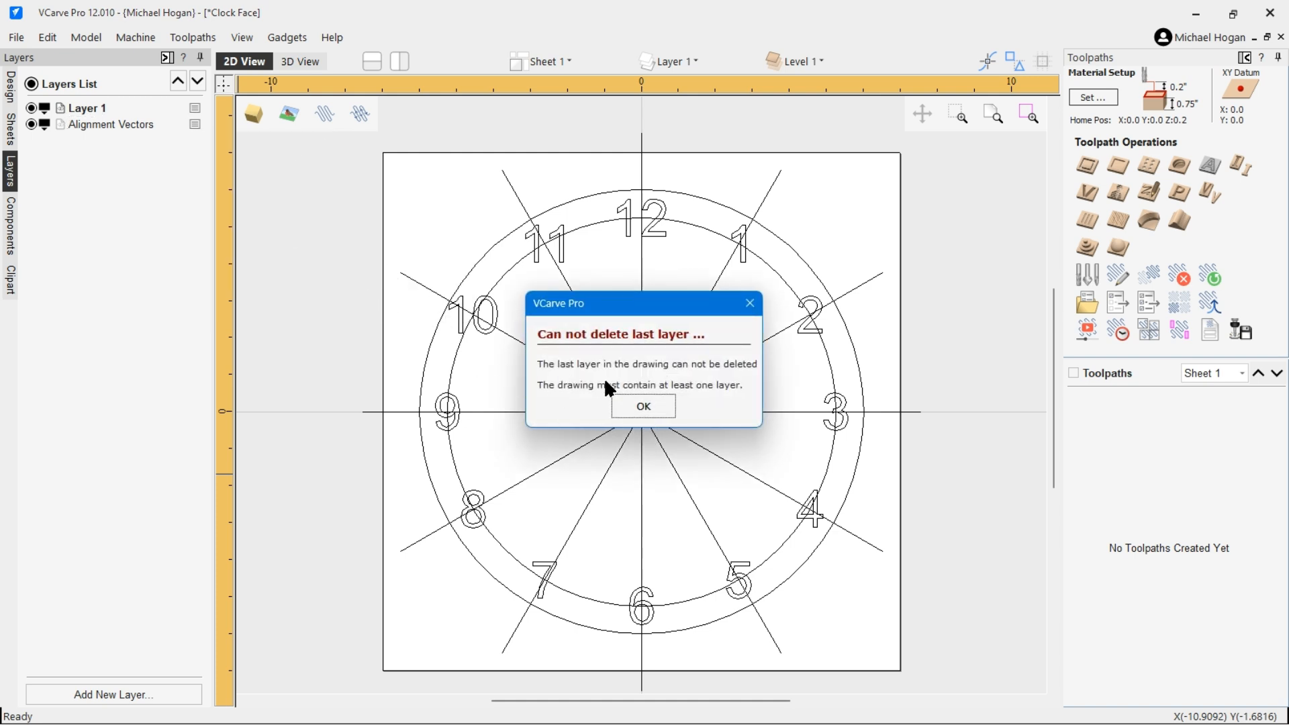
click(631, 403)
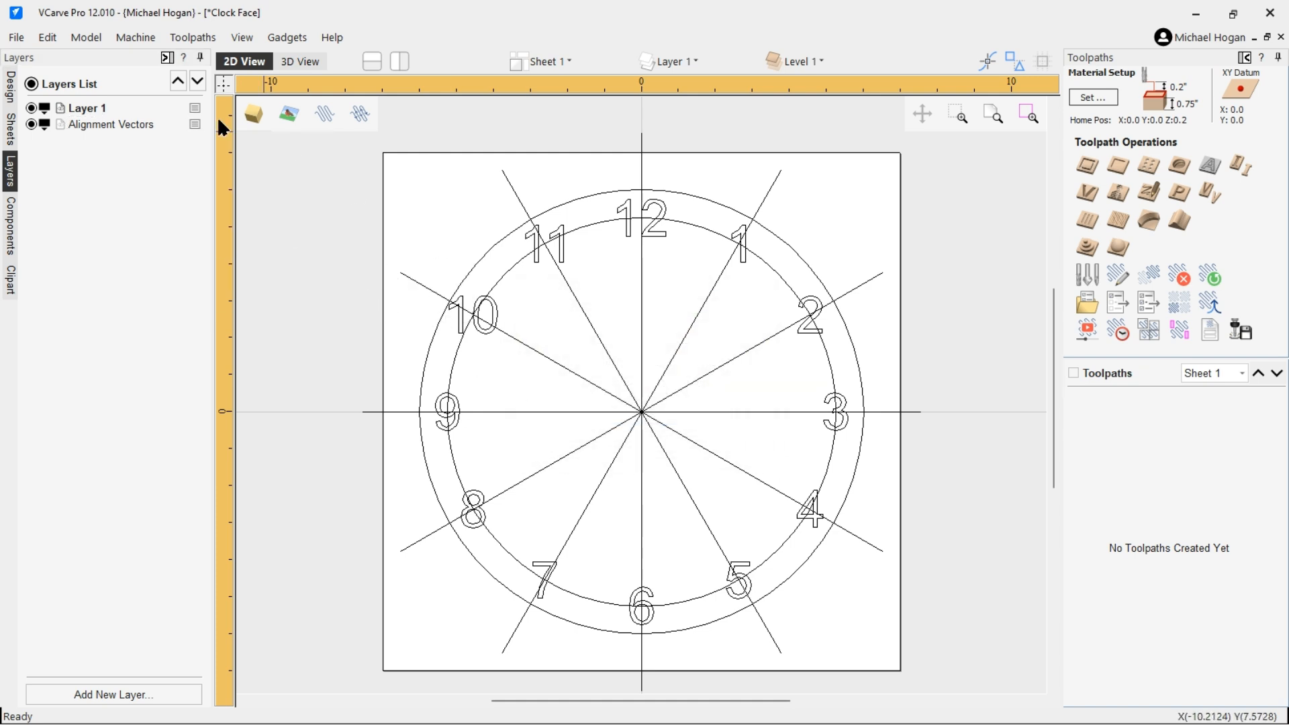
Hide the Alignment Vectors layer and delete the circle and all clock numbers on Layer 1.
click(30, 108)
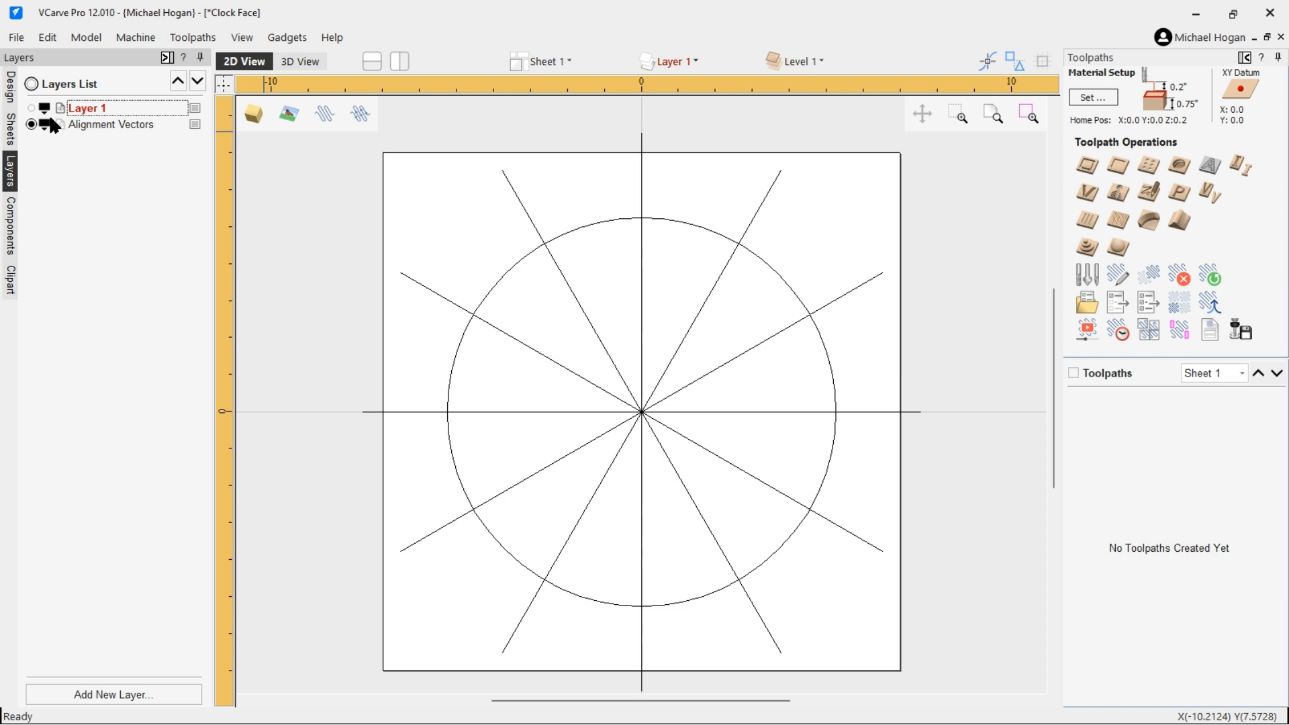
click(30, 108)
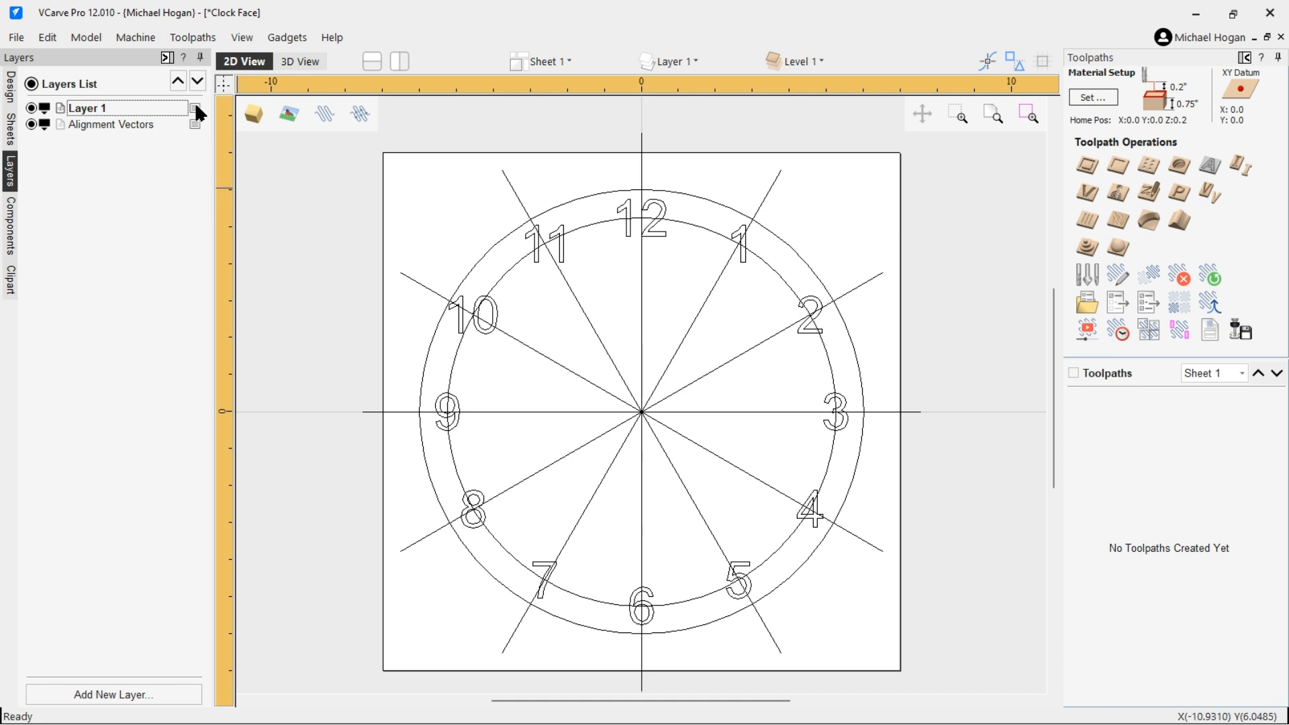
click(31, 124)
drag(365, 151, 998, 667)
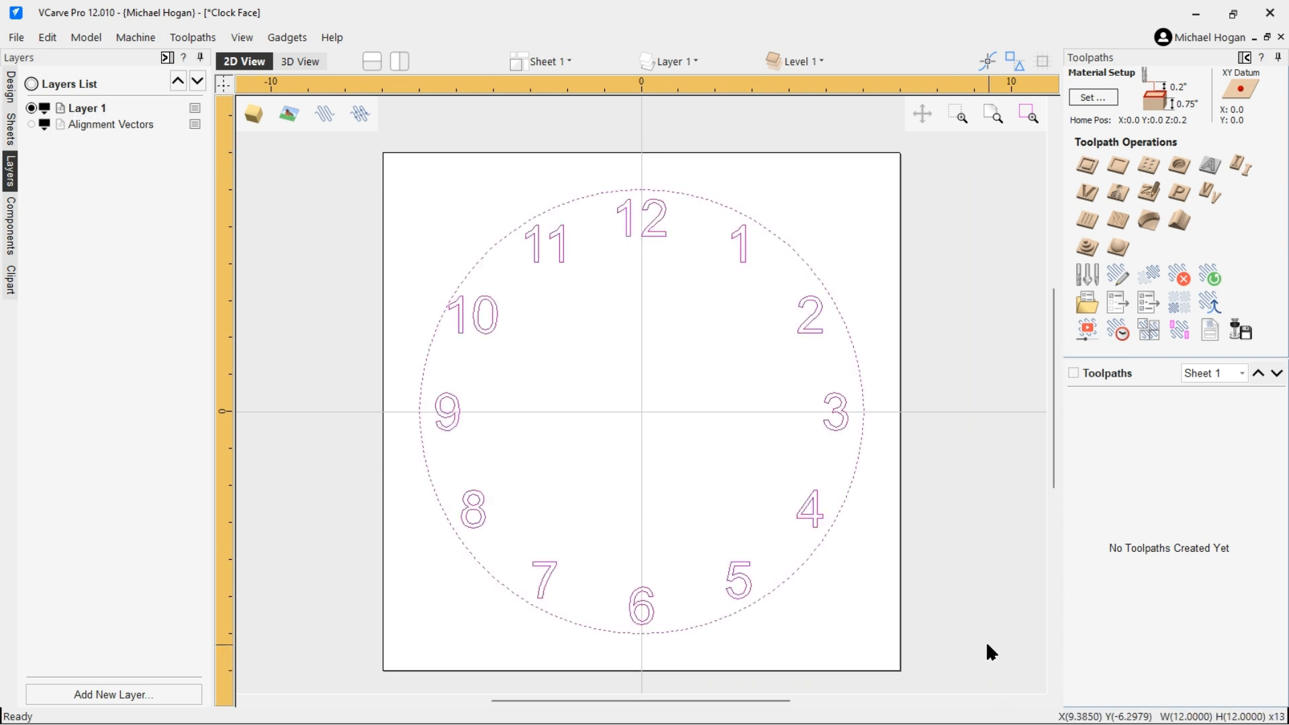
key(Delete)
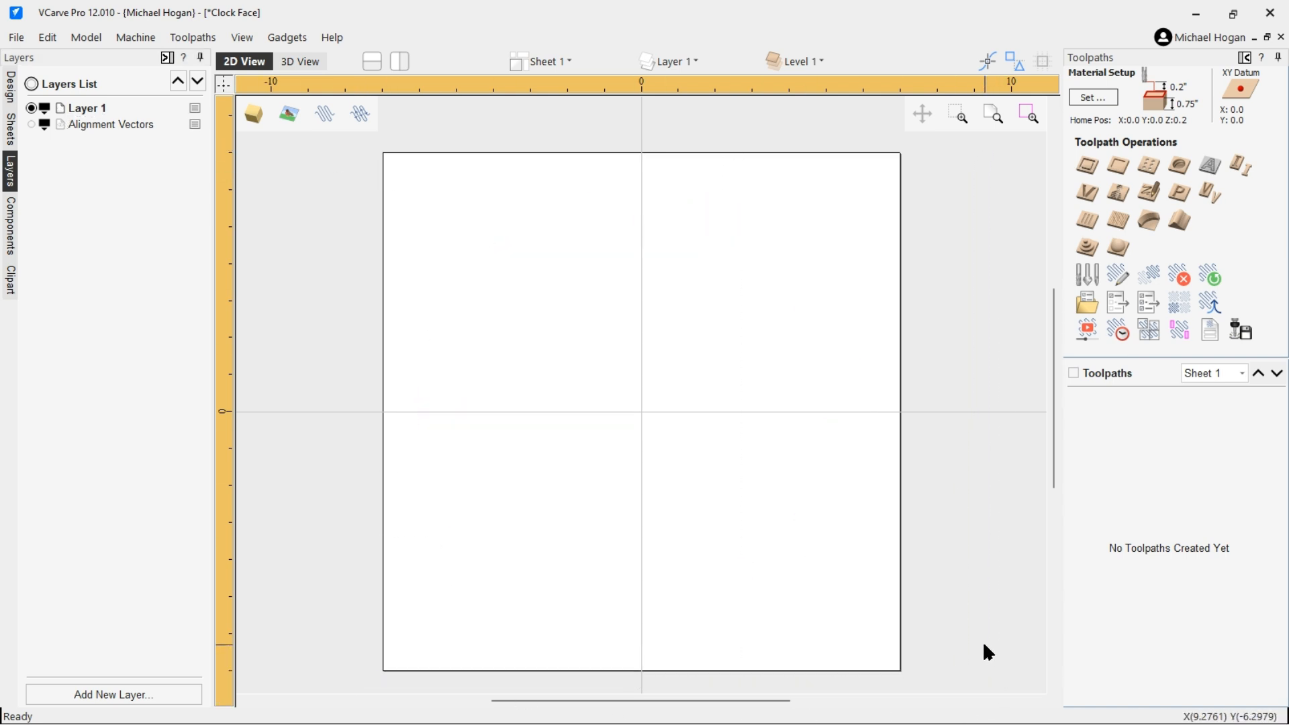
Delete the Alignment Vectors layer together with the data it contains.
click(34, 122)
click(89, 124)
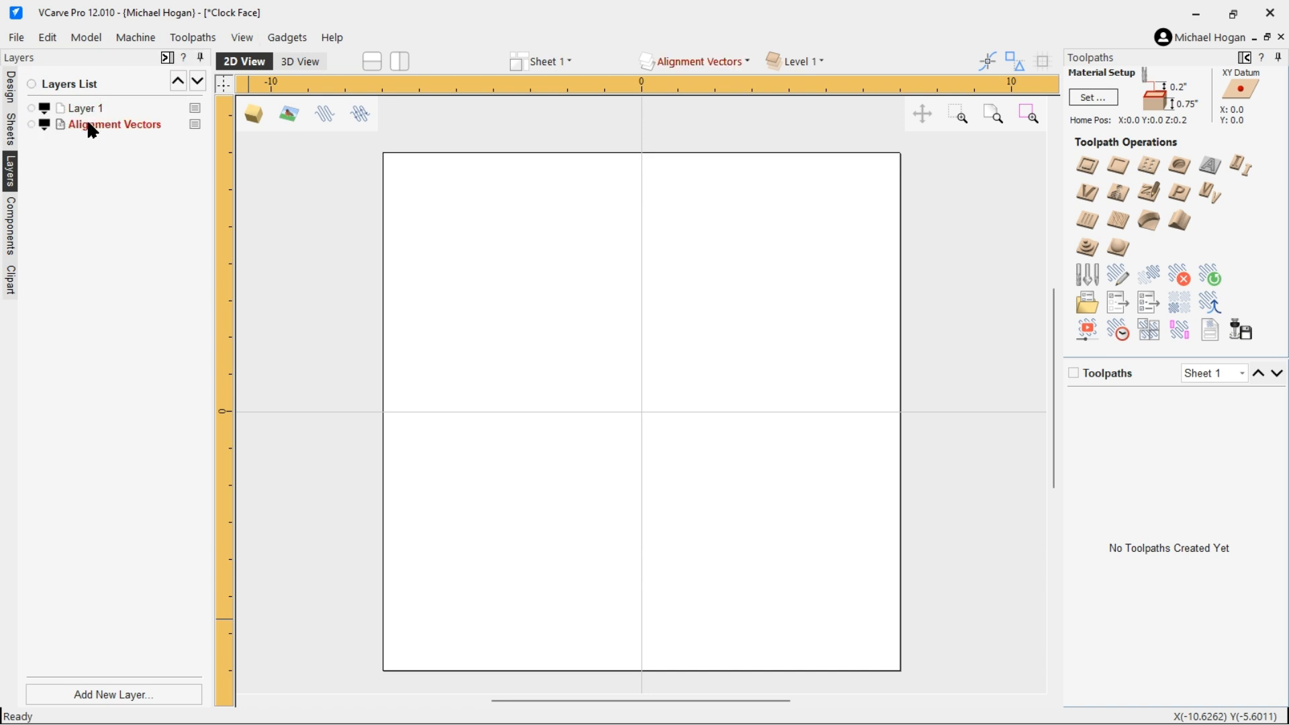
click(32, 125)
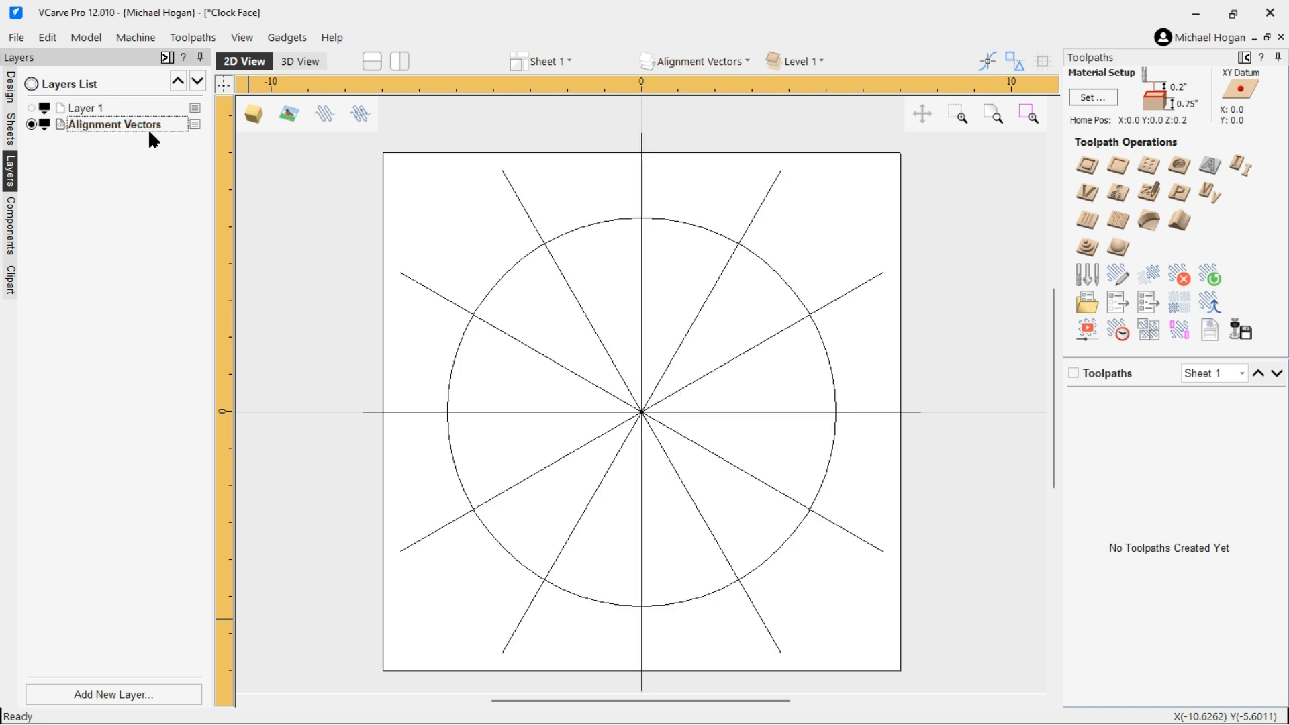
click(194, 124)
mouse_move(267, 252)
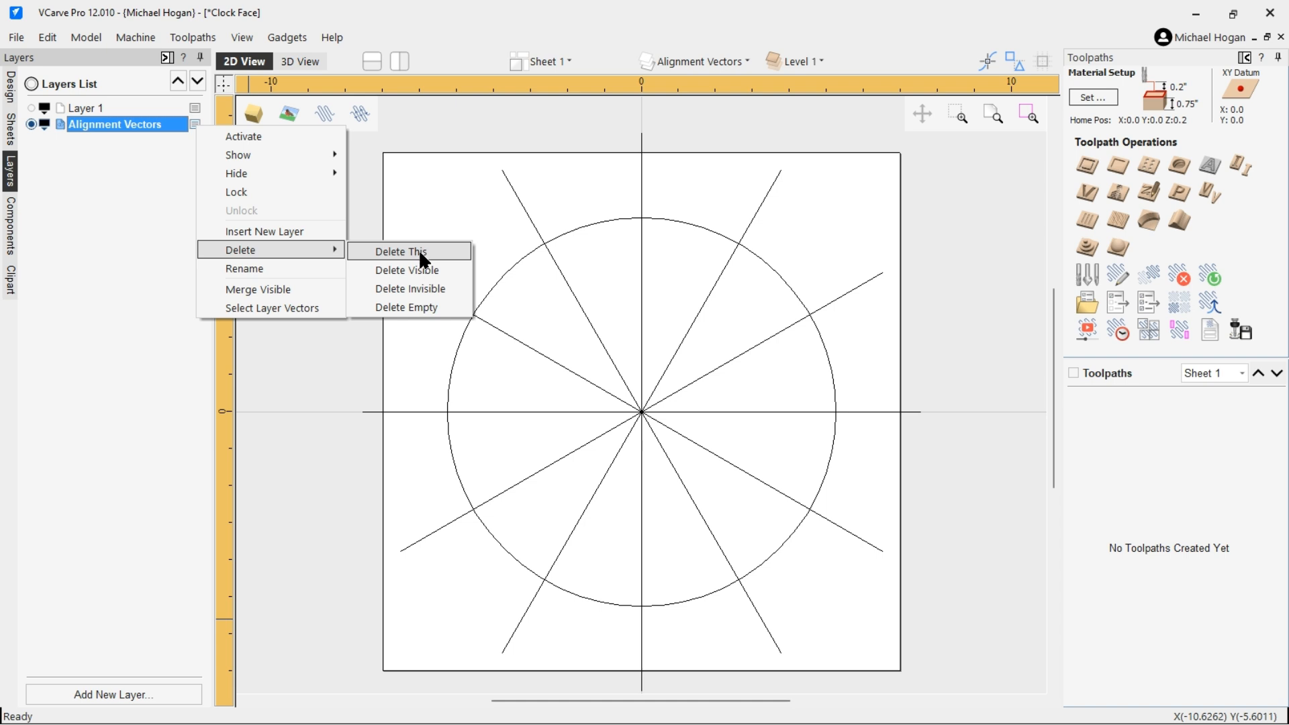
click(423, 270)
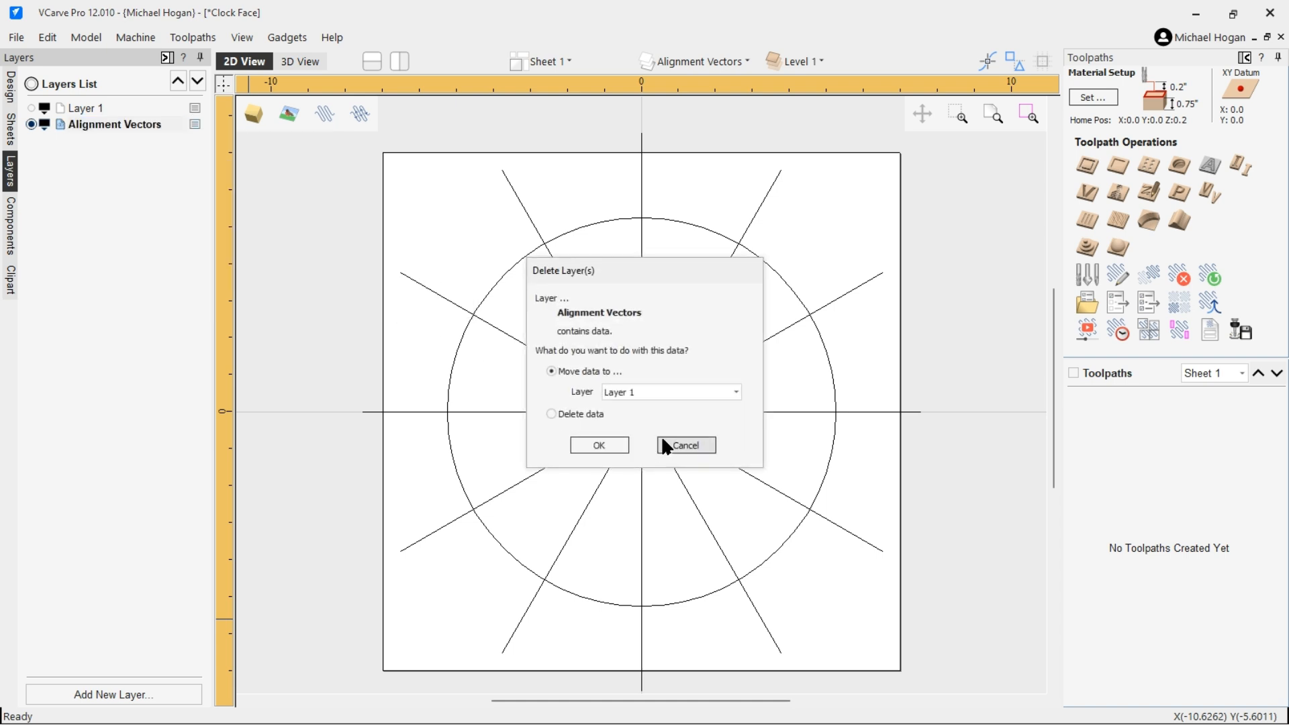
click(551, 414)
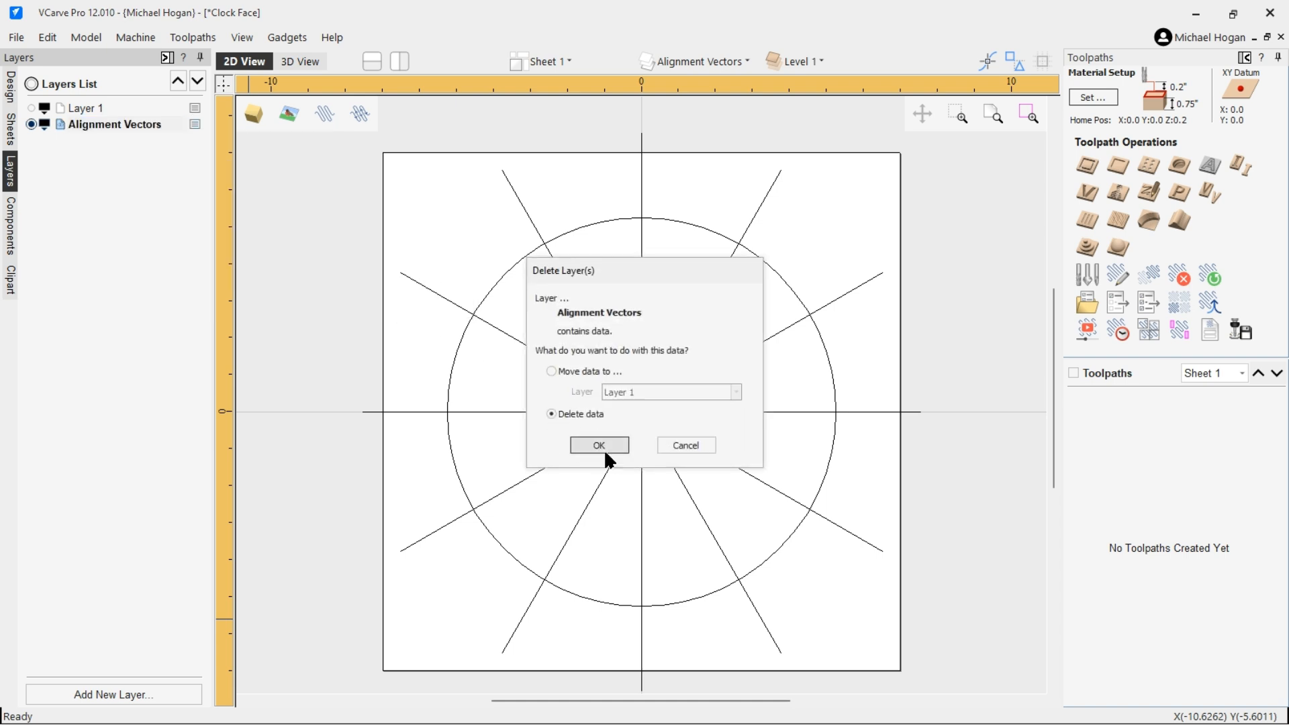
click(600, 446)
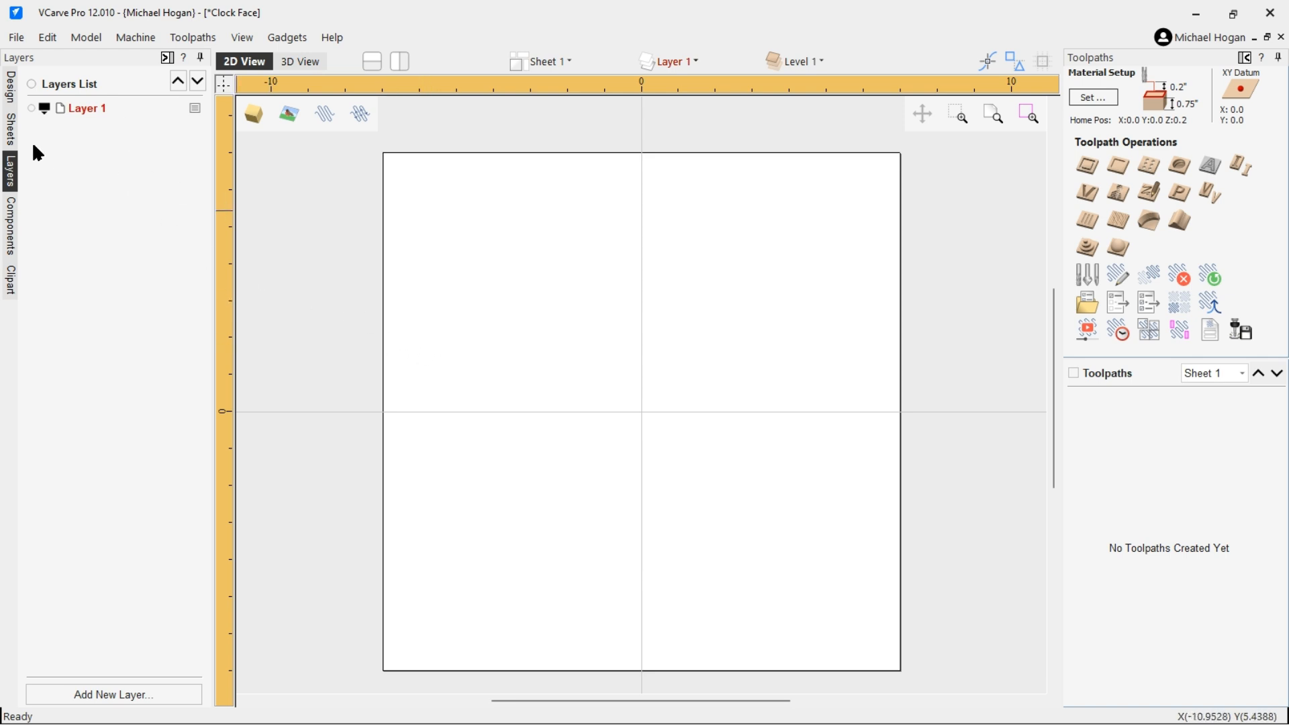
Make Layer 1 visible and draw a 12-inch diameter circle centred at X 0, Y 0.
click(31, 108)
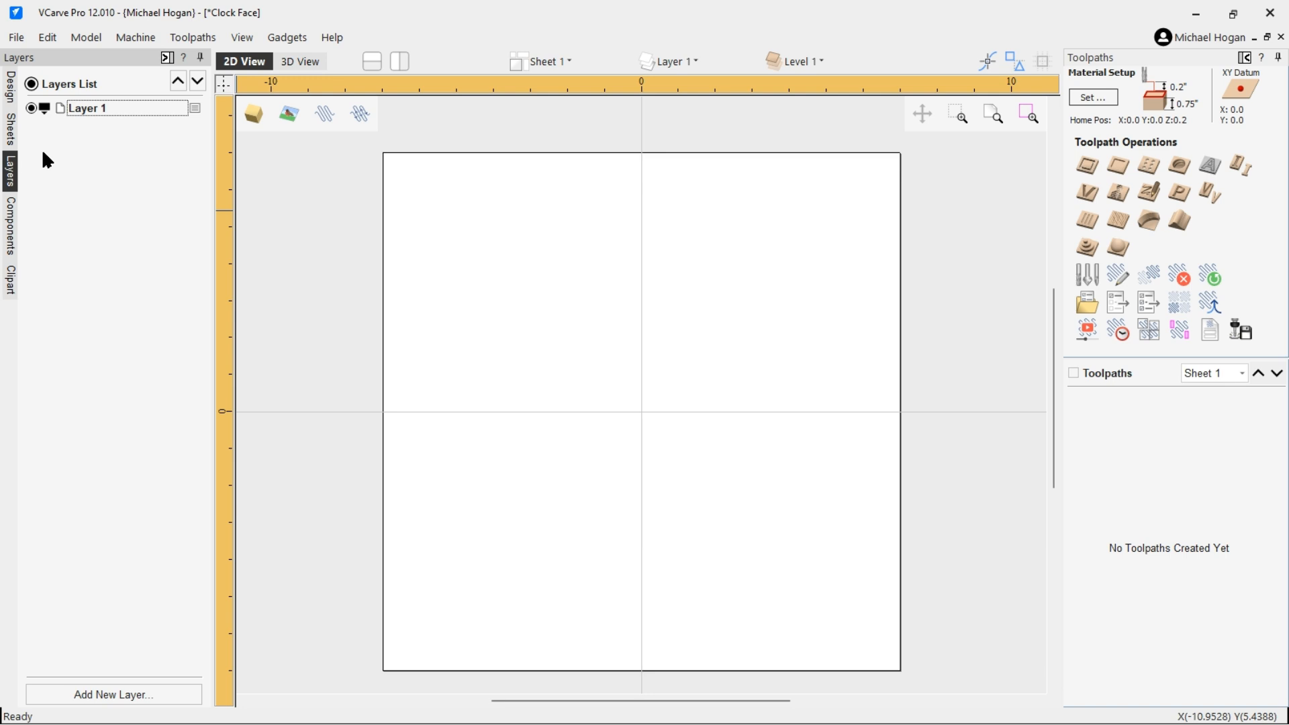
click(10, 88)
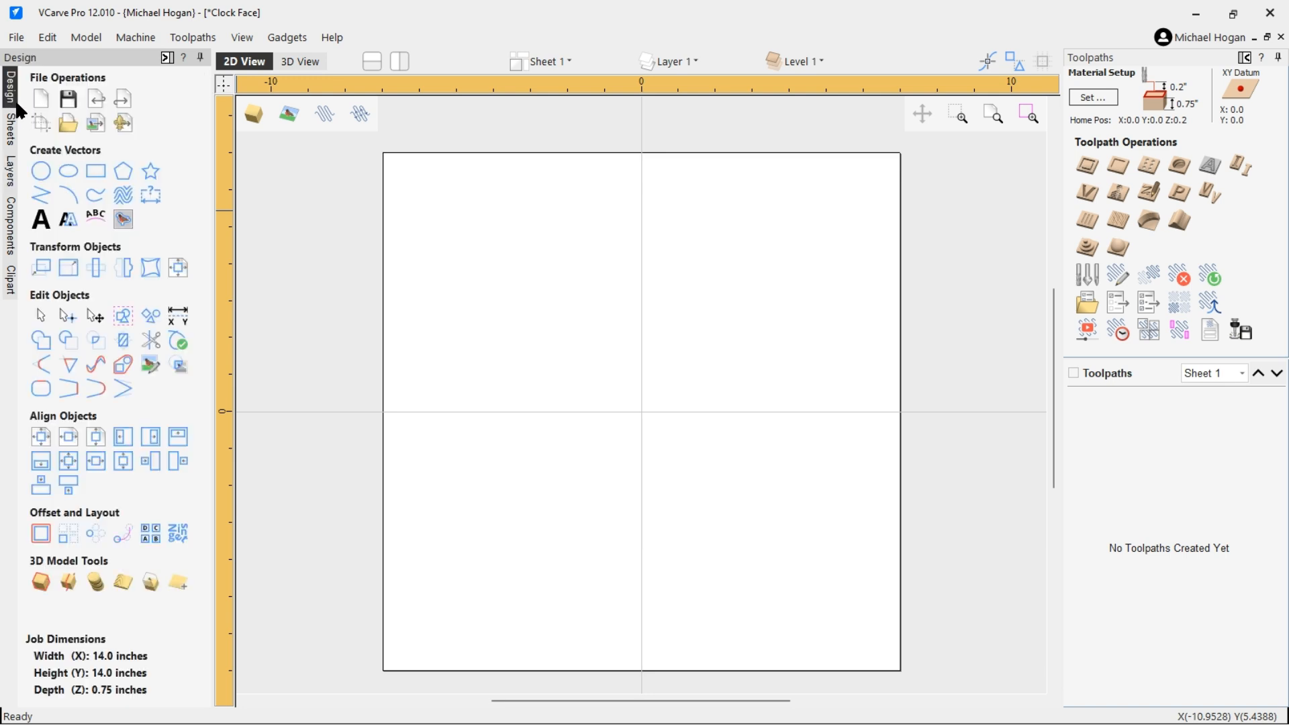
click(41, 171)
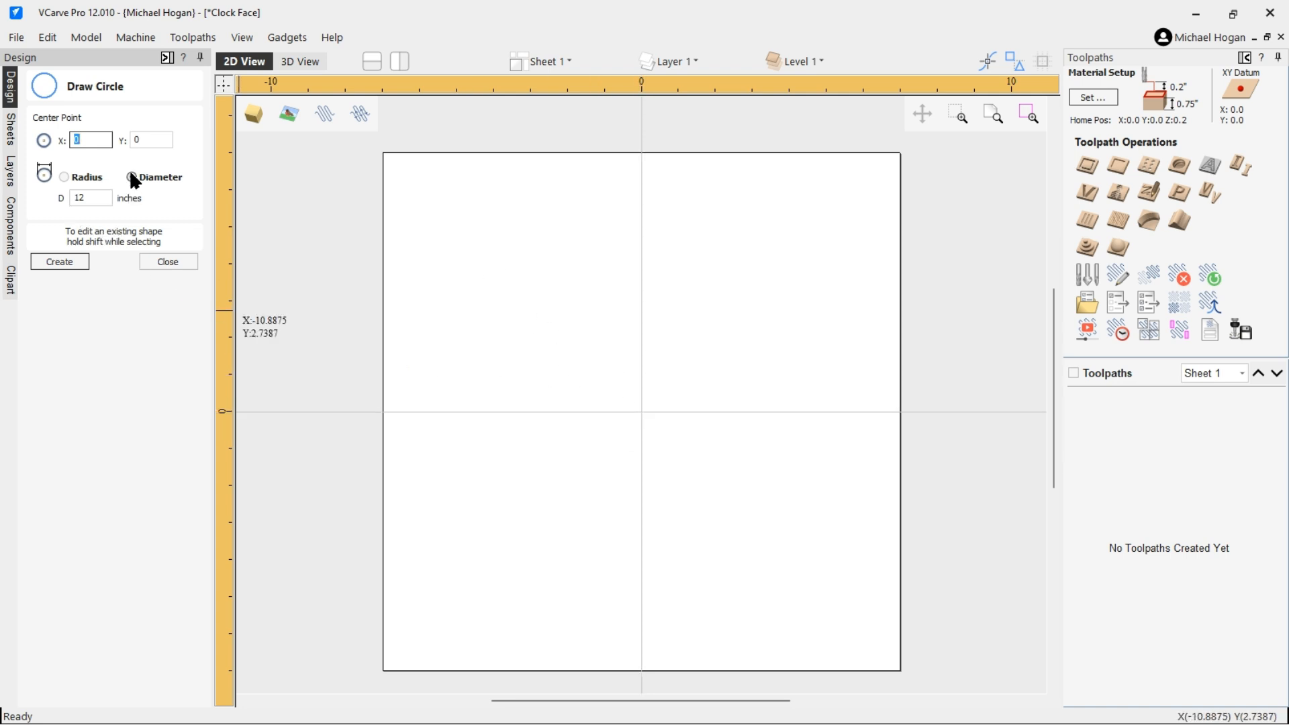
click(641, 412)
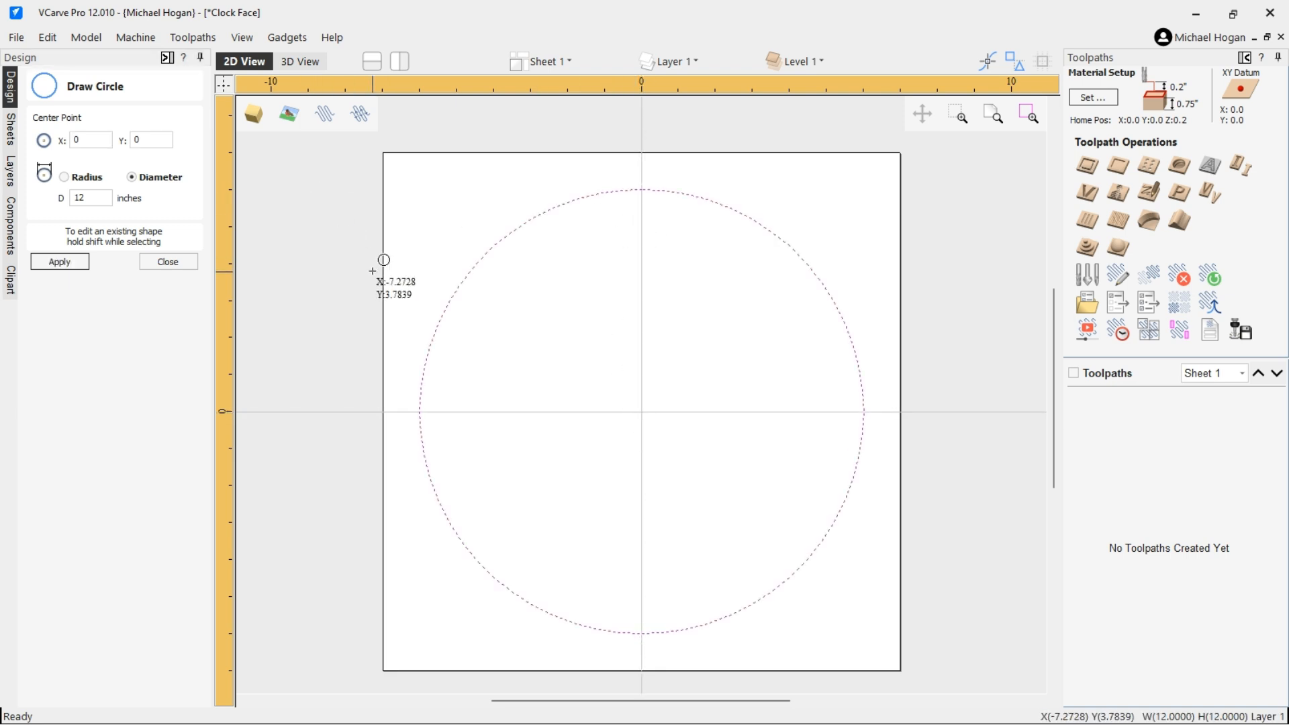
click(156, 262)
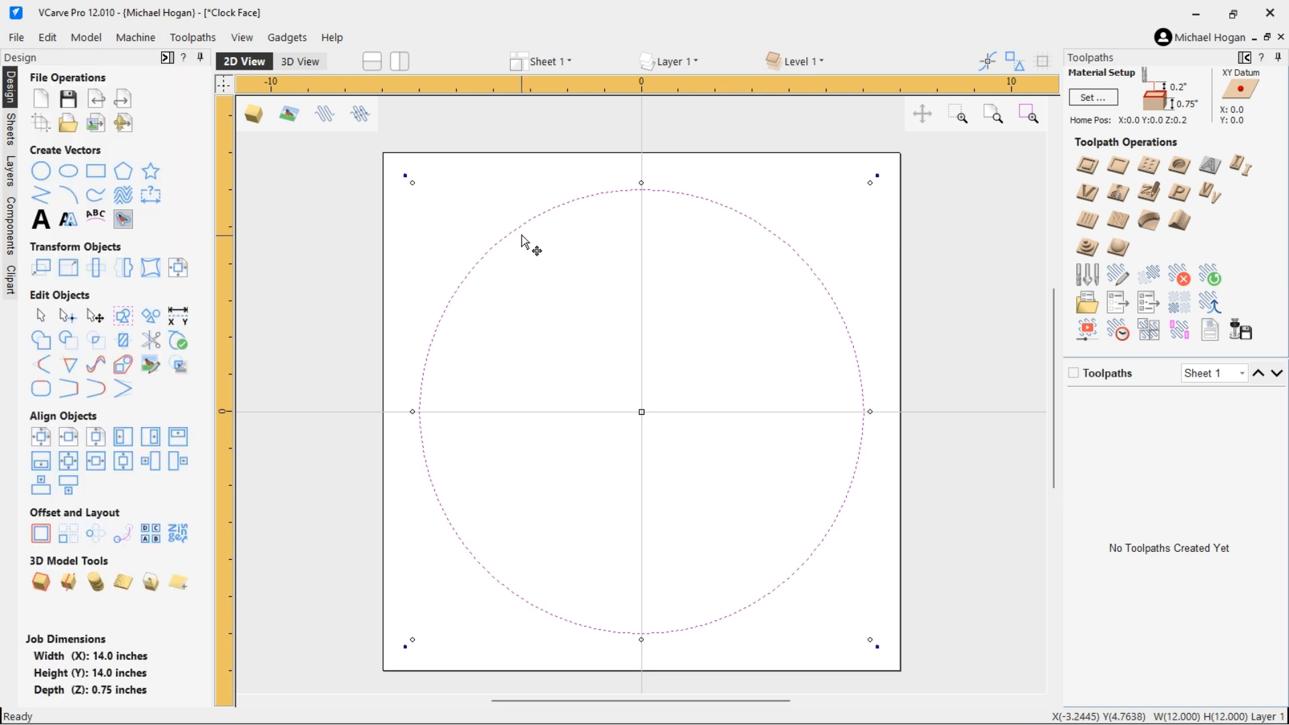
click(409, 242)
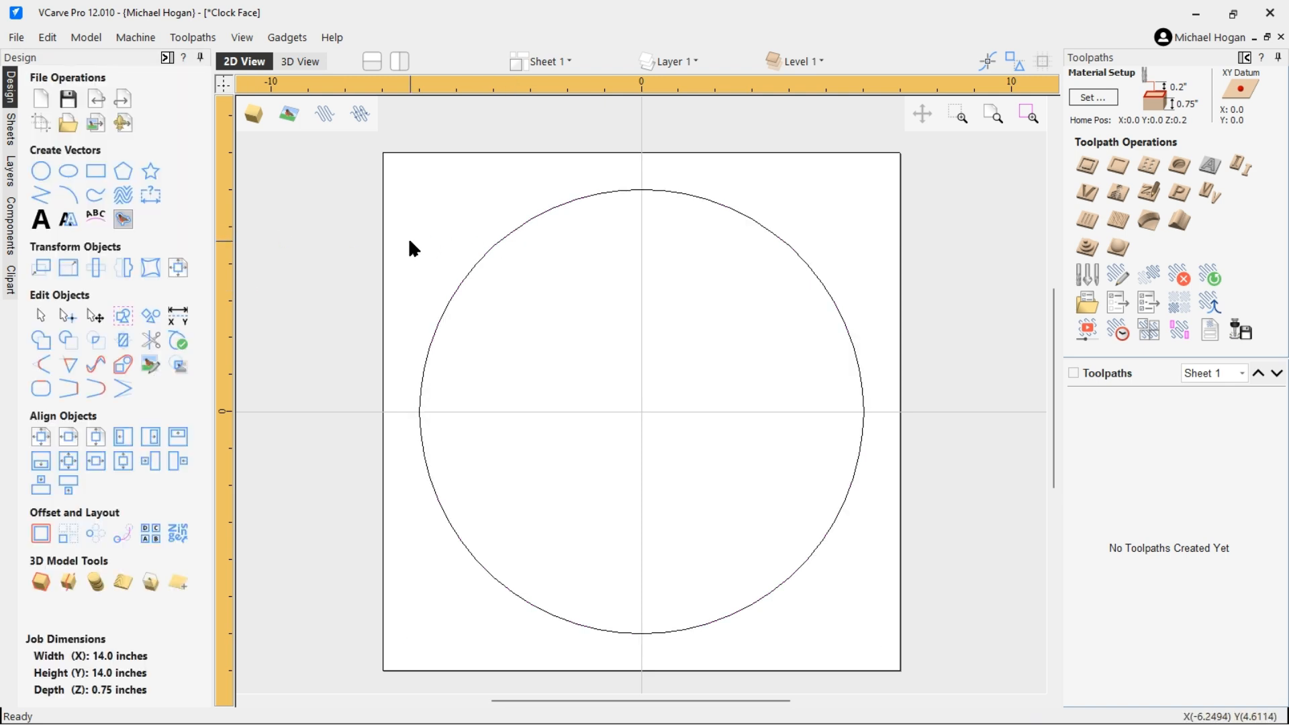
Rename Layer 1 as Clock Face.
click(10, 171)
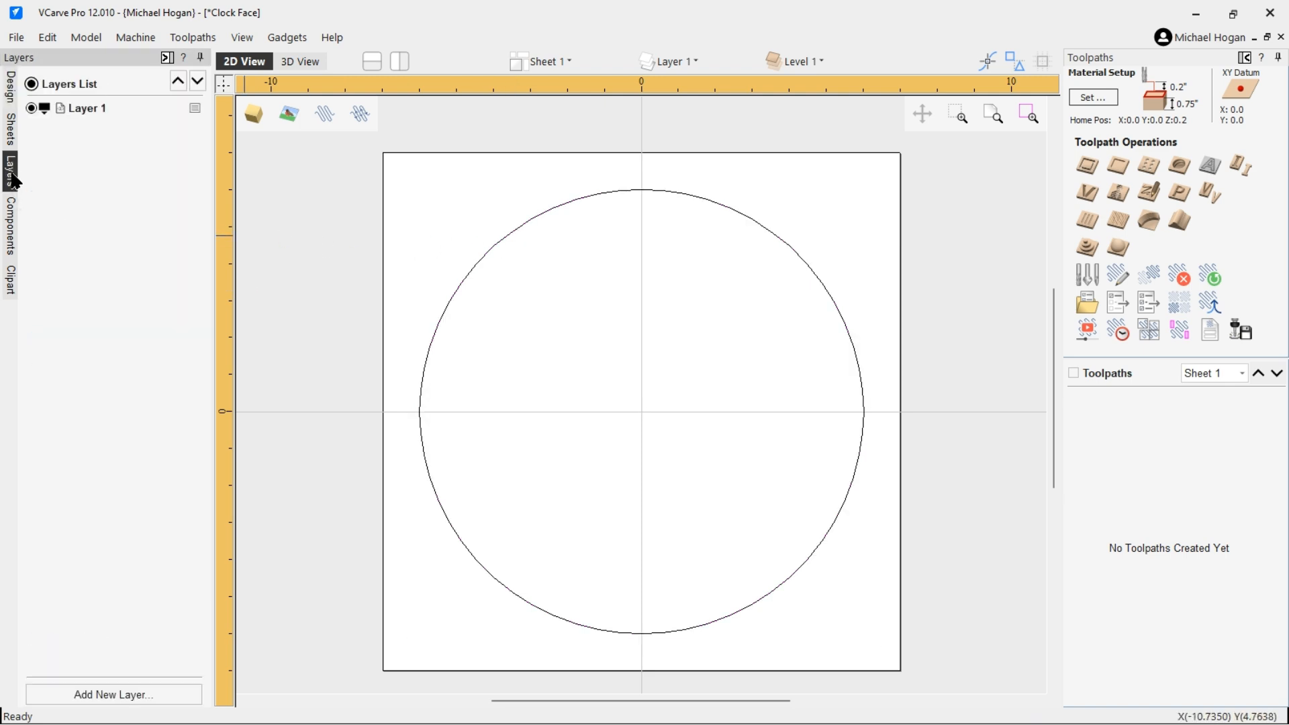
double_click(78, 107)
text(Clock Face)
key(Return)
Add a new layer named Alignment Vectors.
click(118, 694)
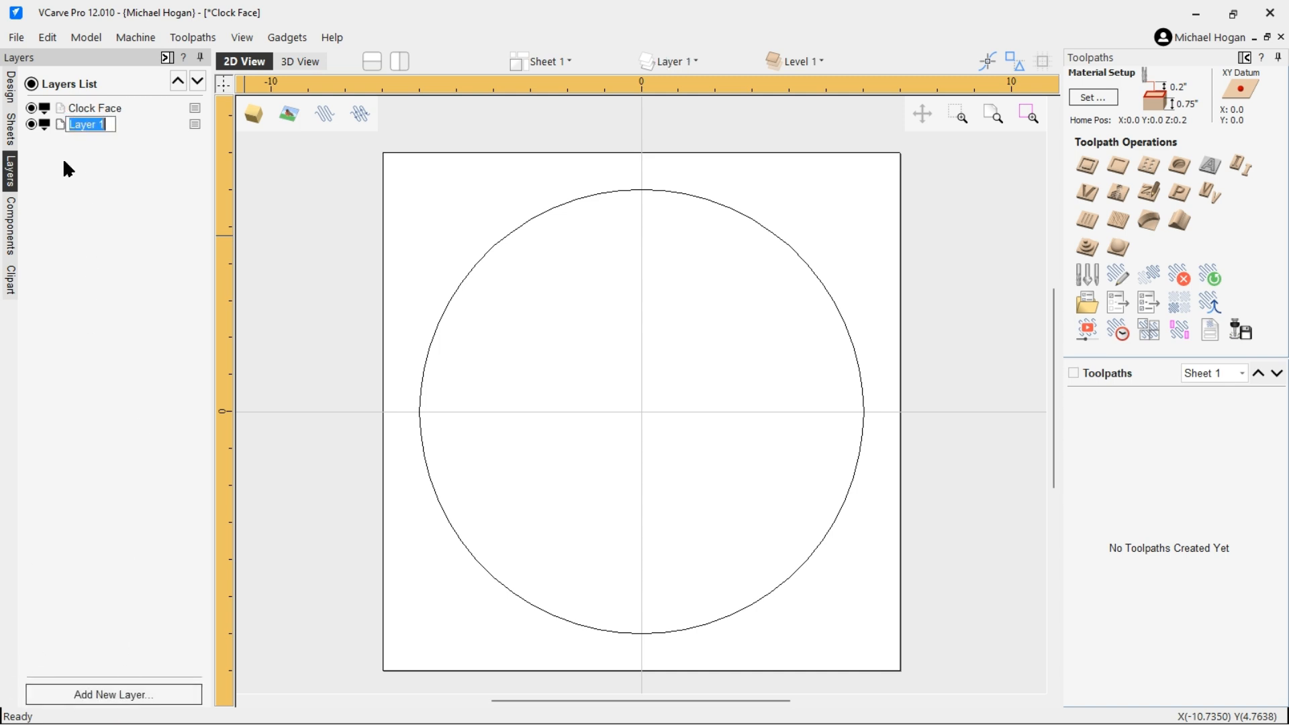
text(Ali)
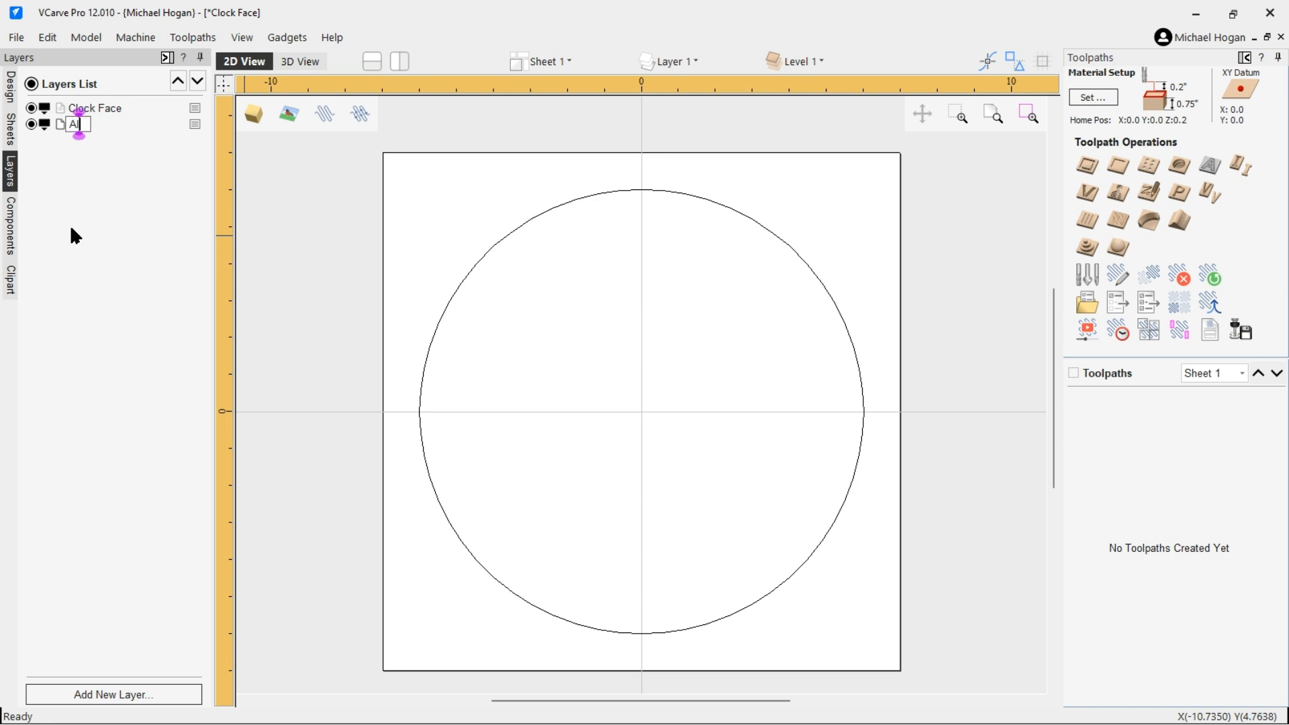
text(gnment )
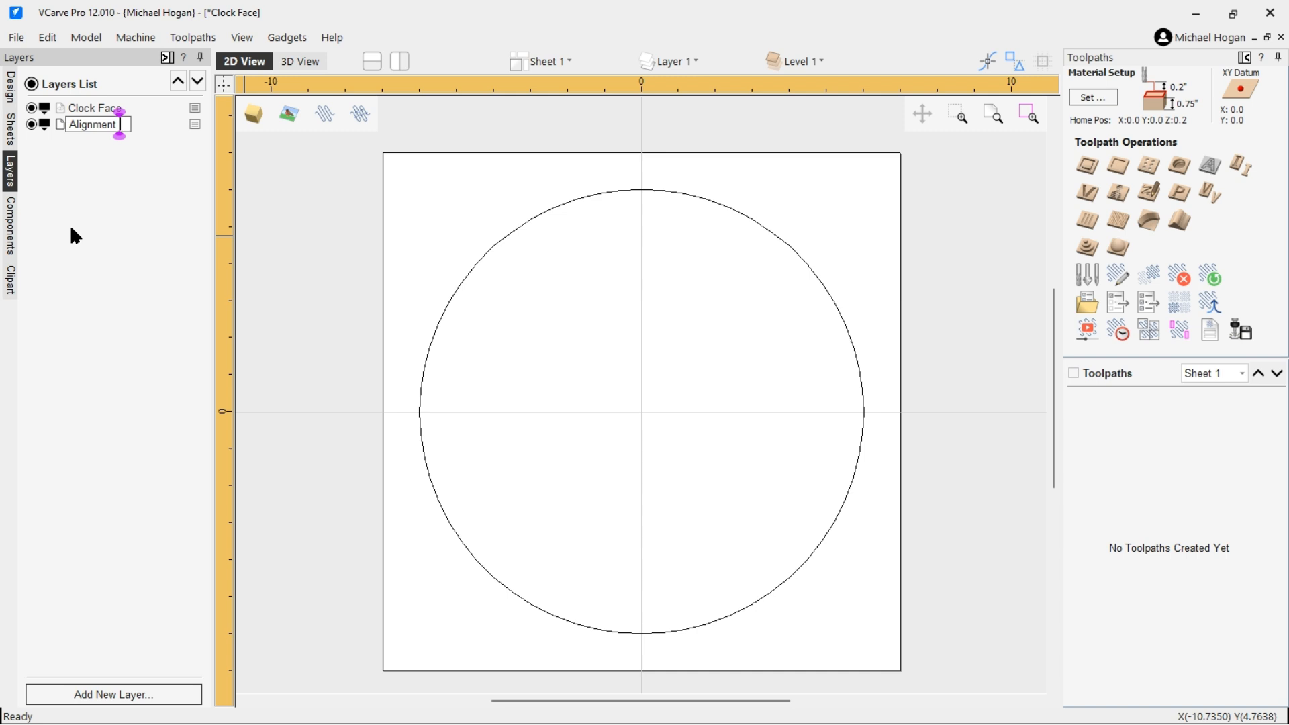
text(Vectors)
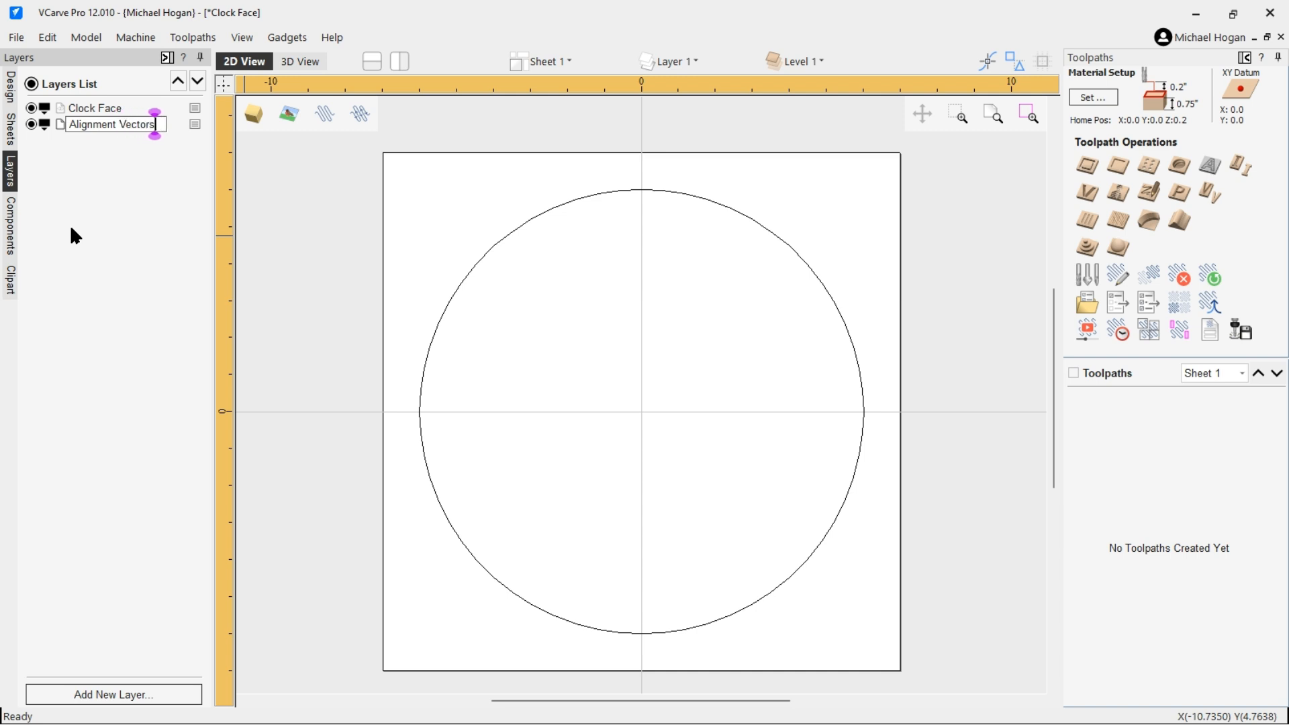
key(Return)
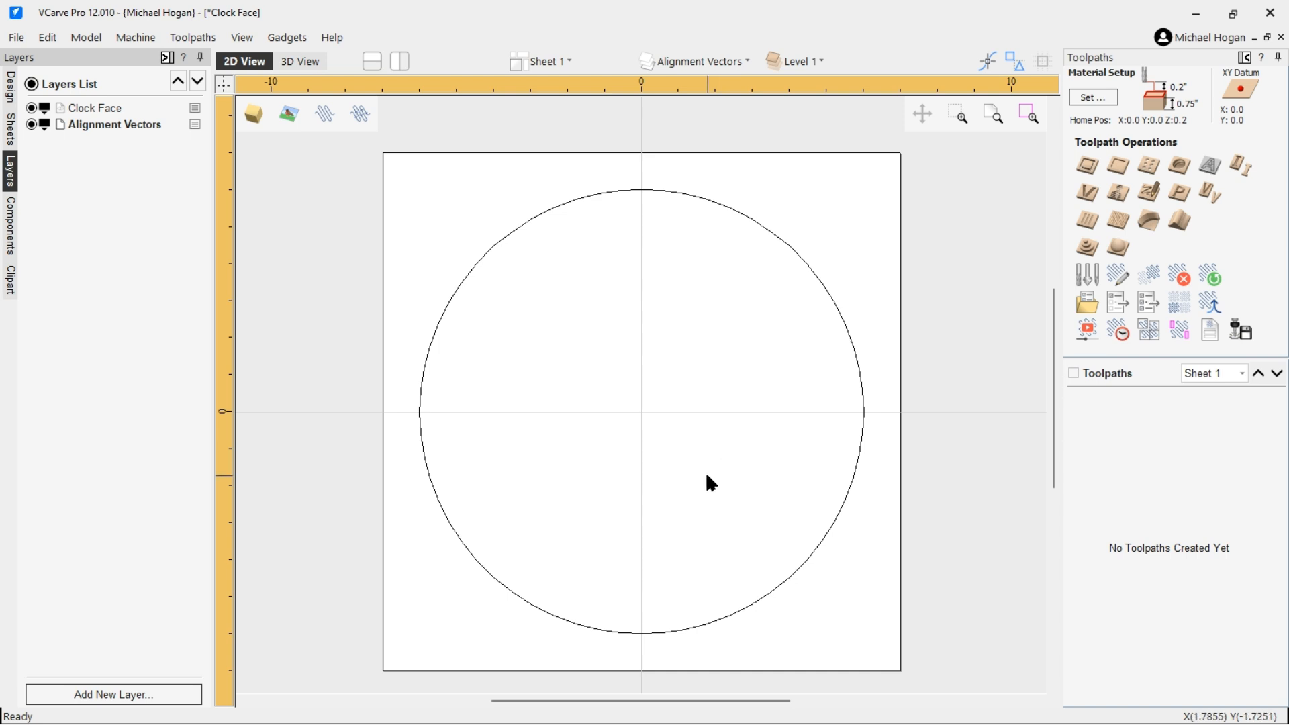
Offset the clock face circle inwards by 0.875 inches with the original kept, placing the new circle on the Alignment Vectors layer.
click(531, 218)
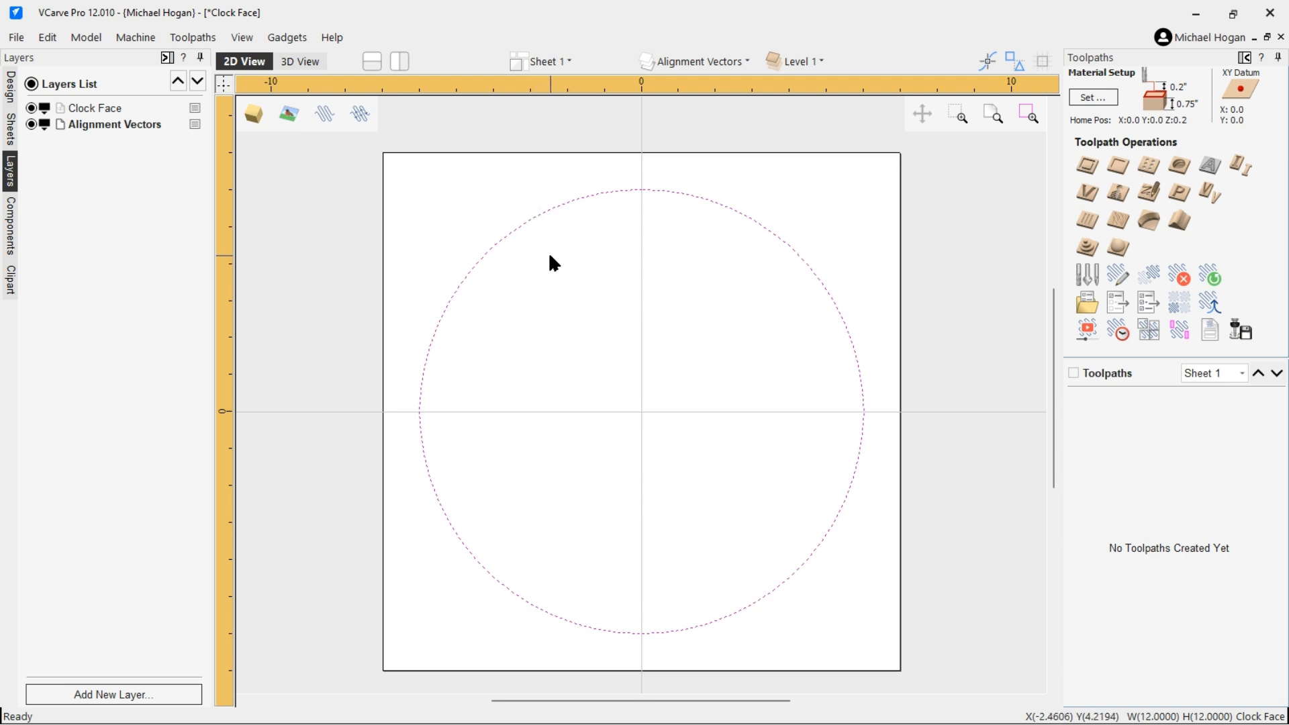
click(9, 91)
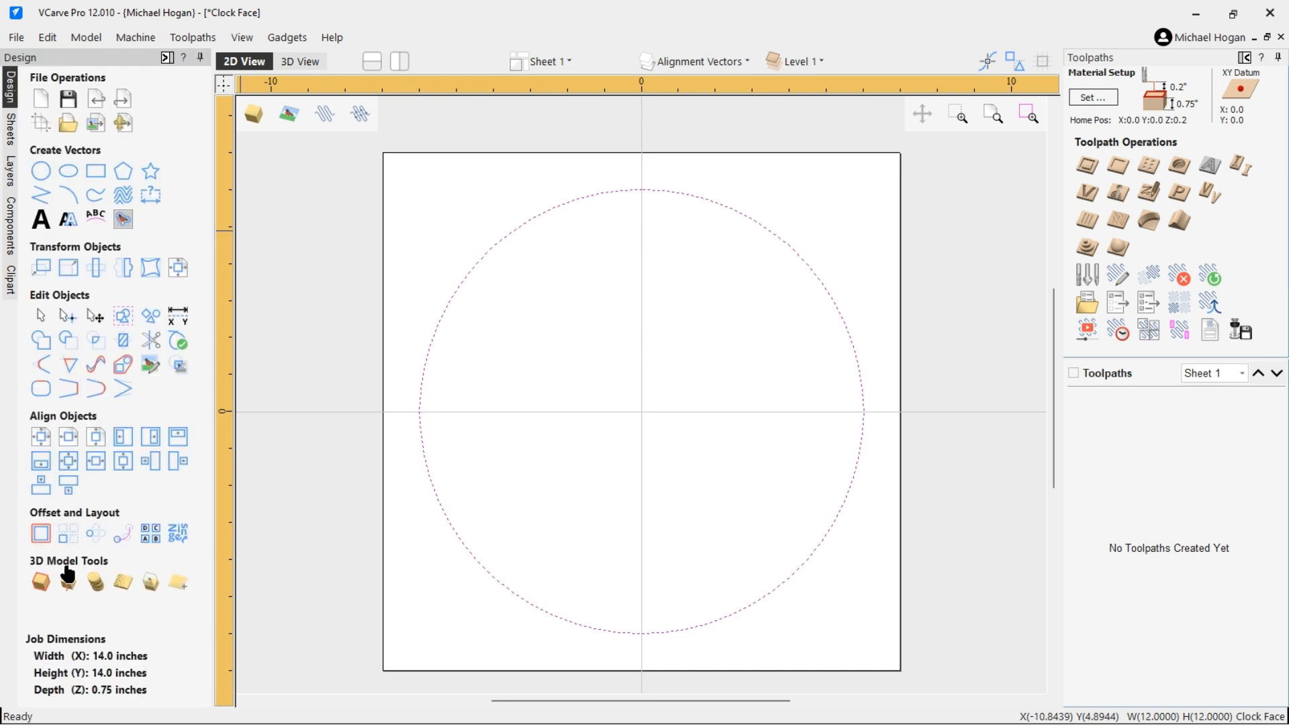
click(41, 534)
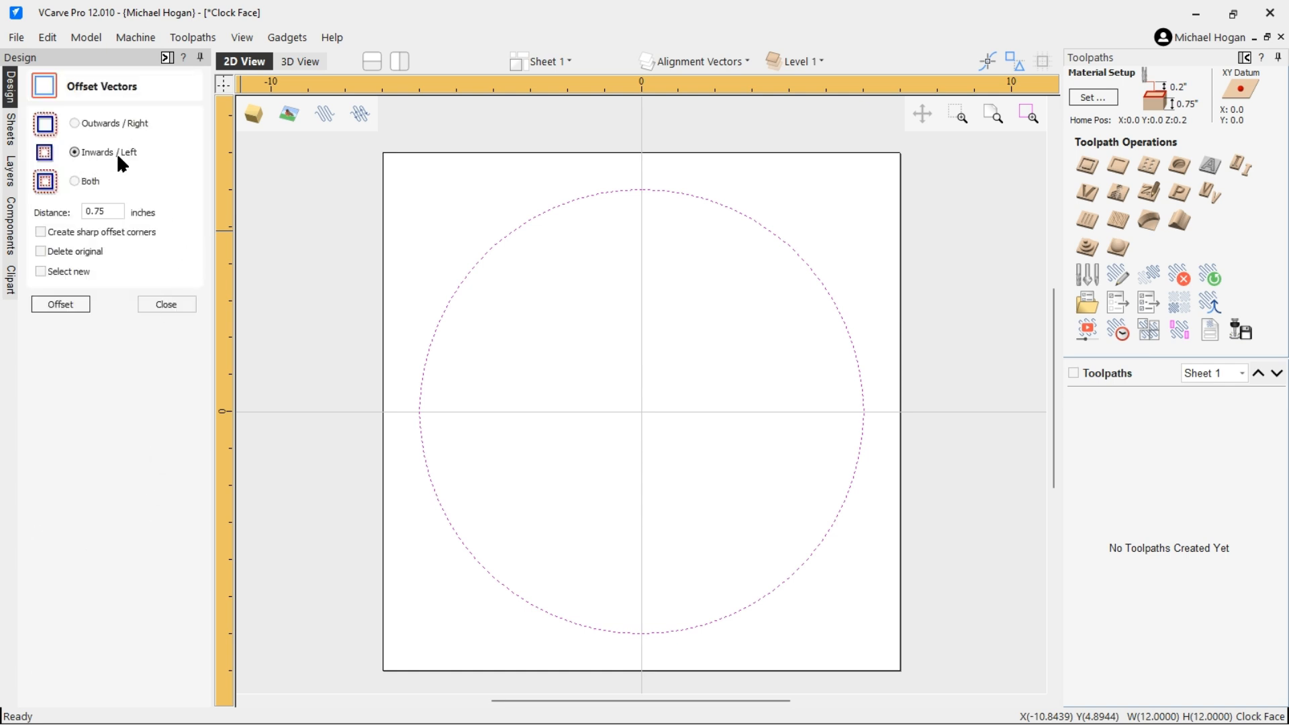
click(94, 211)
text(875)
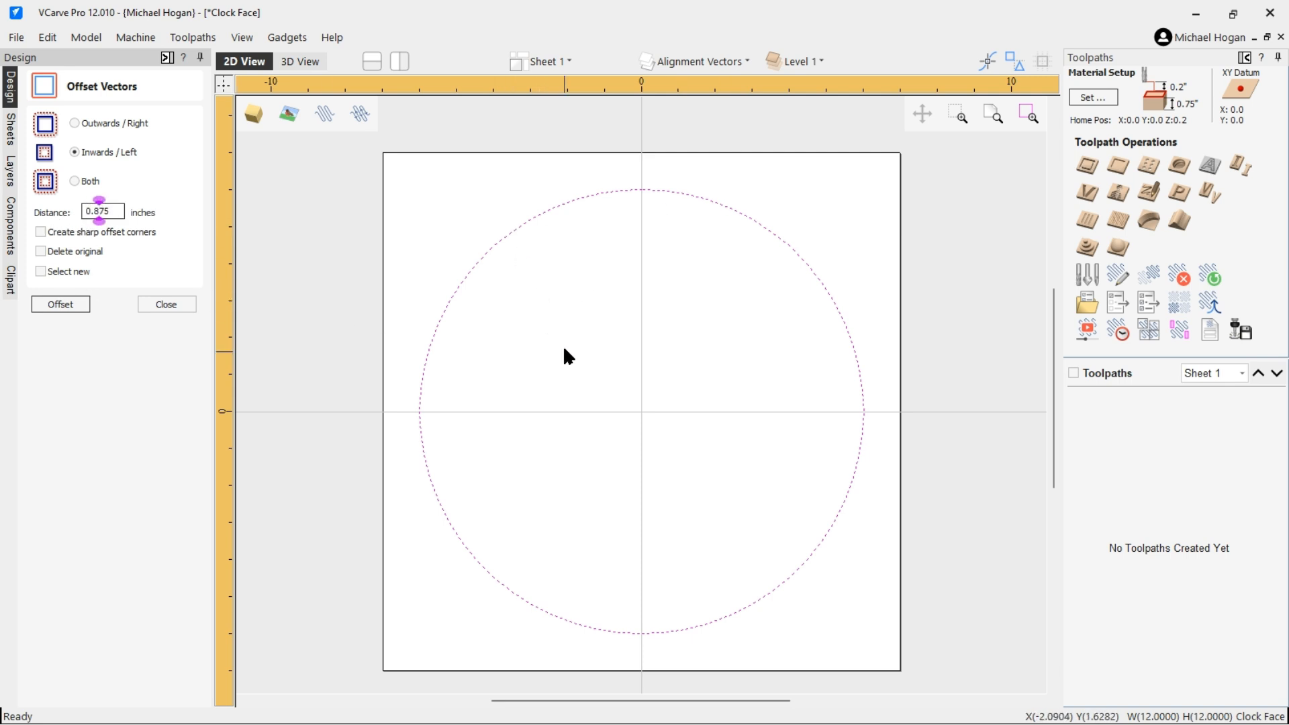
click(61, 304)
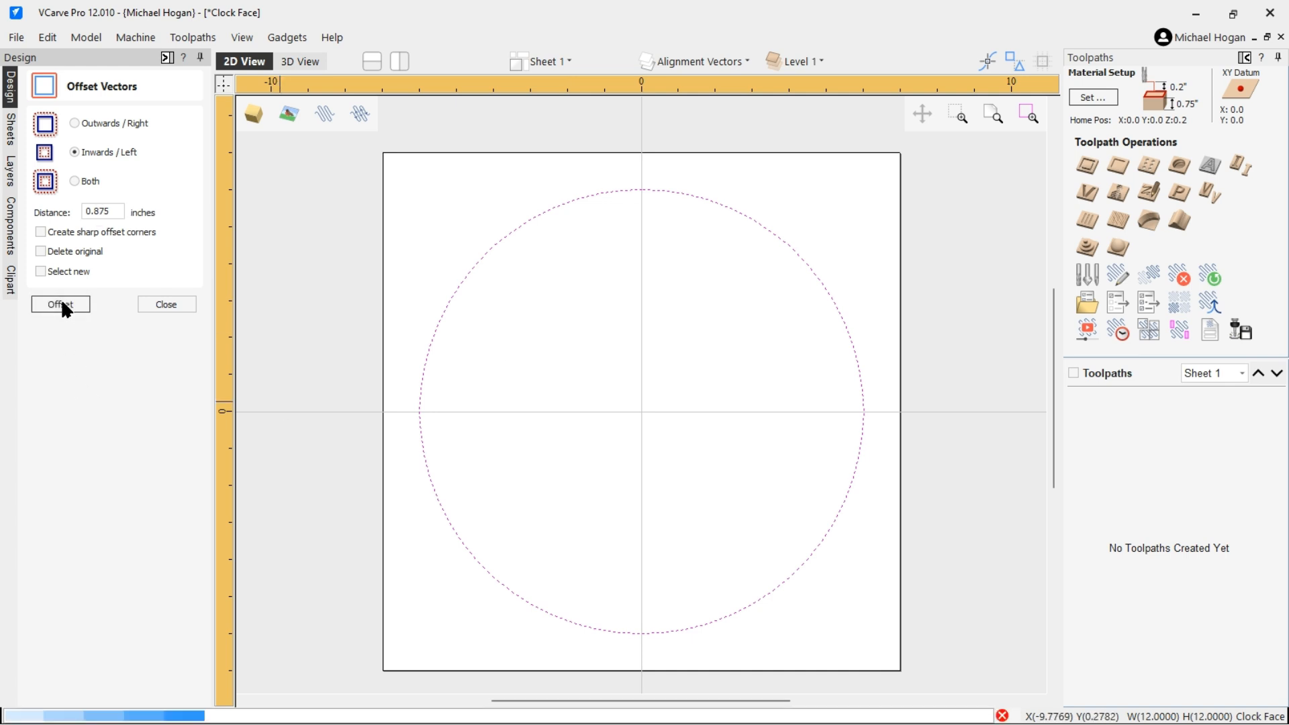
click(152, 301)
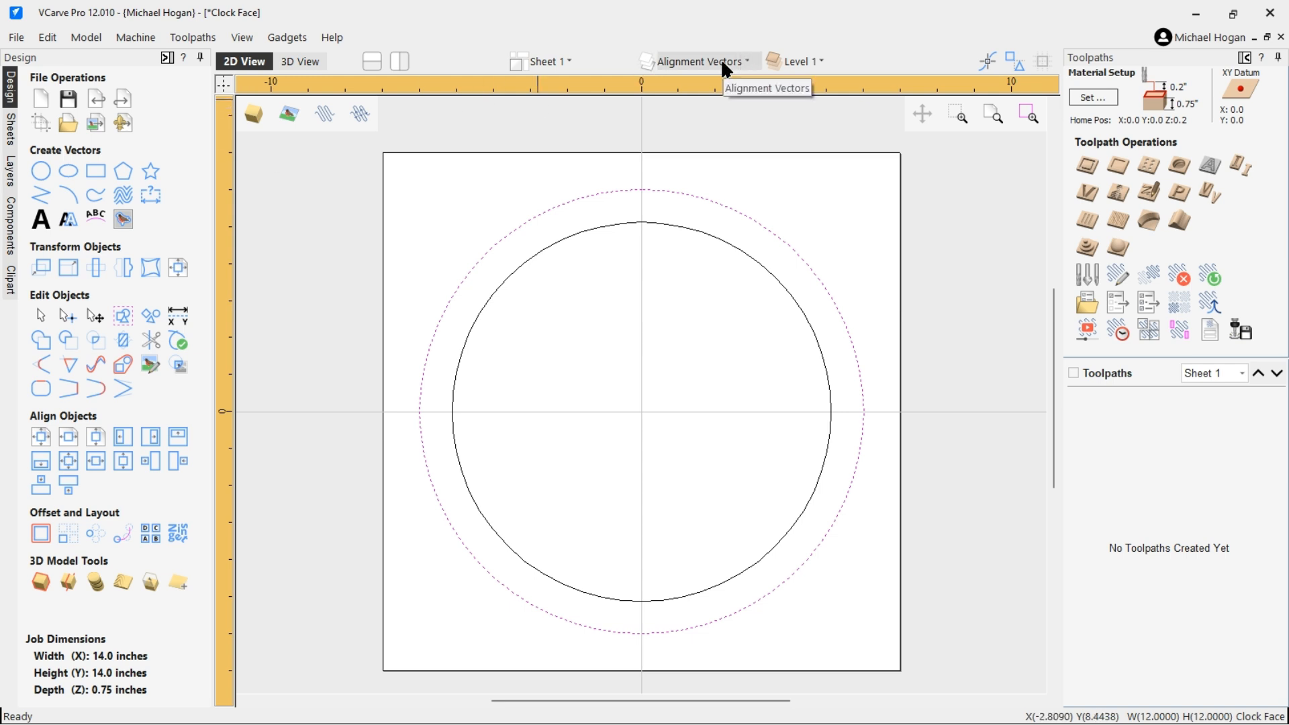
click(10, 173)
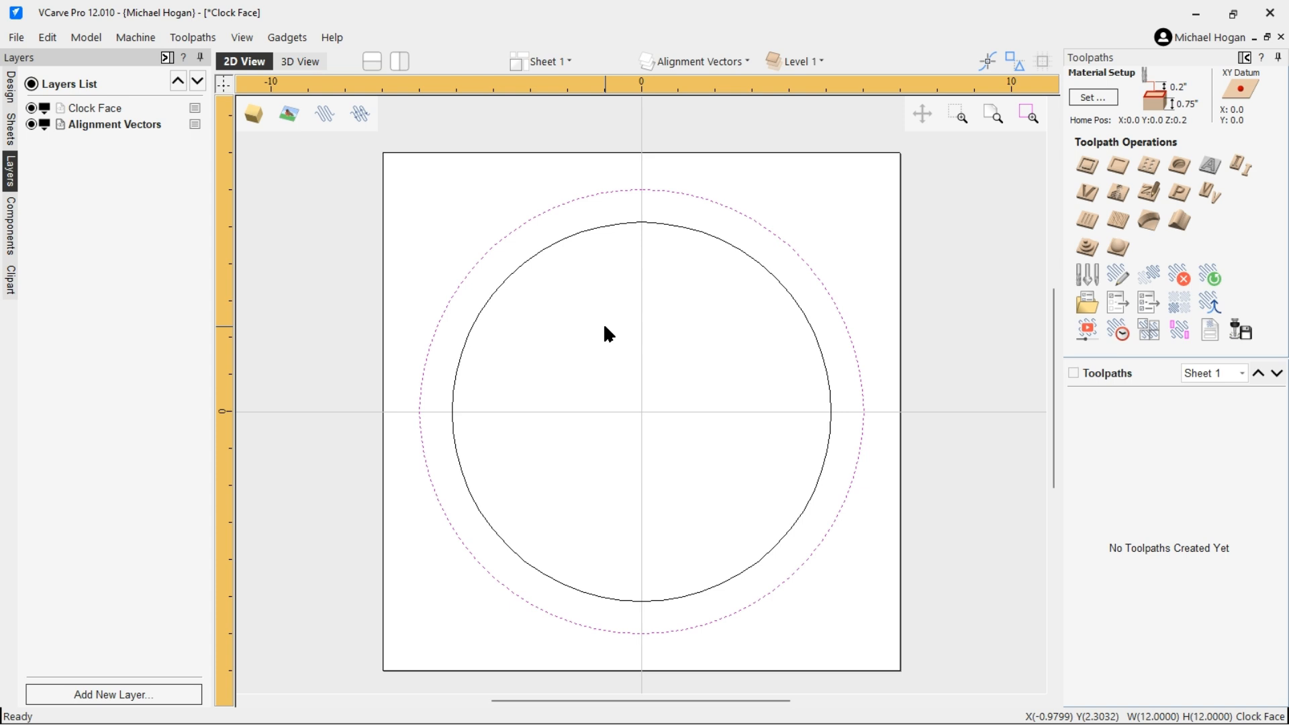
Draw a vertical line about 7.007 inches long upwards from the clock centre at X 0, Y 0, at 90 degrees.
click(508, 186)
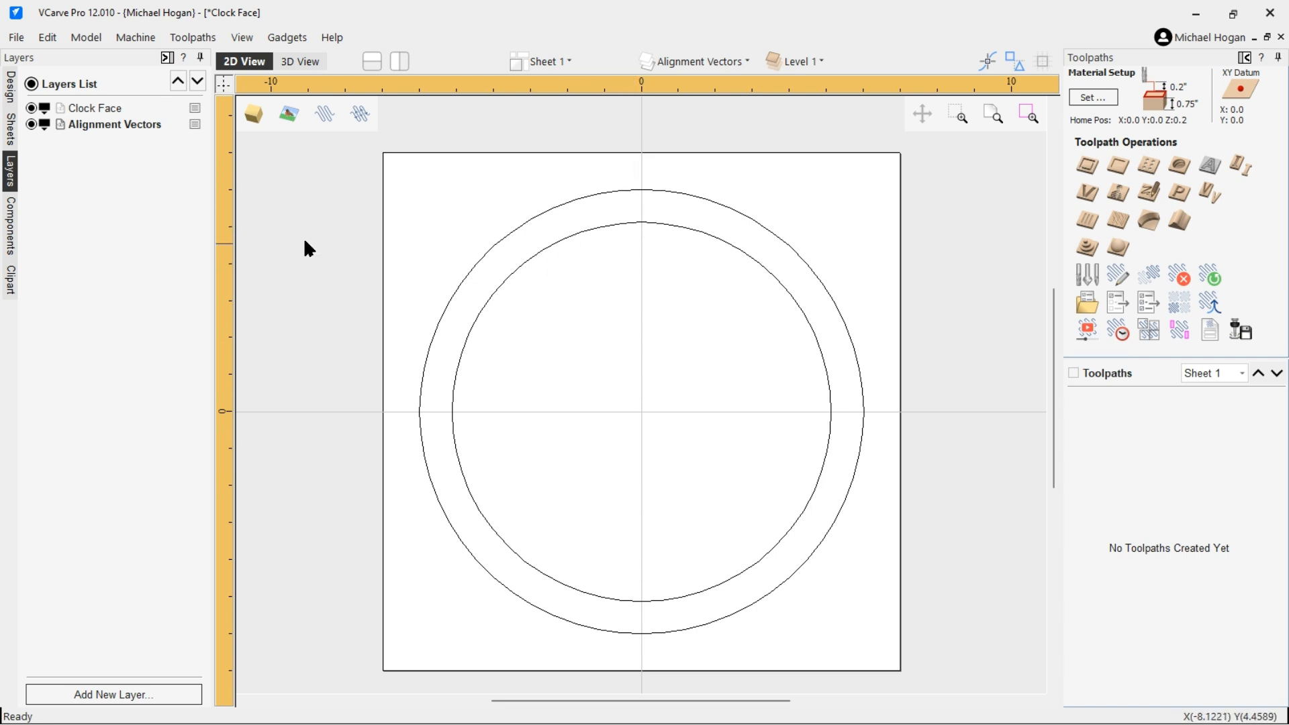
click(10, 89)
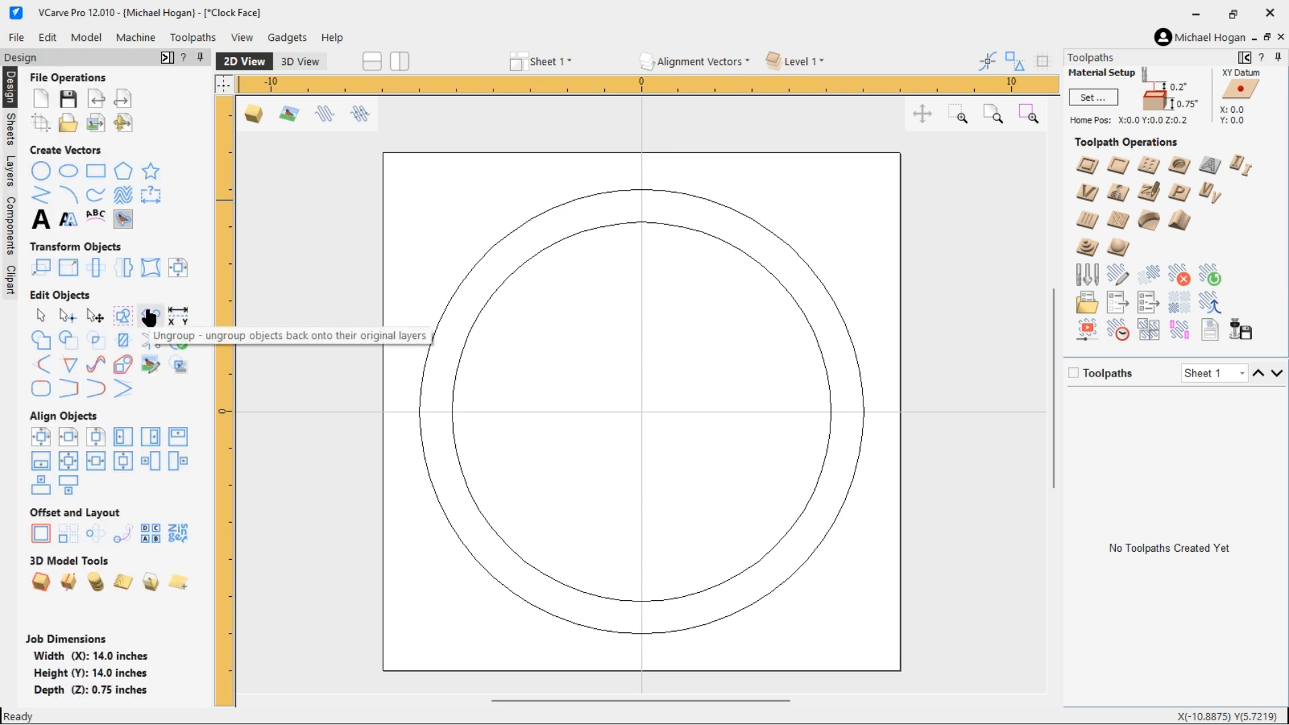
click(41, 195)
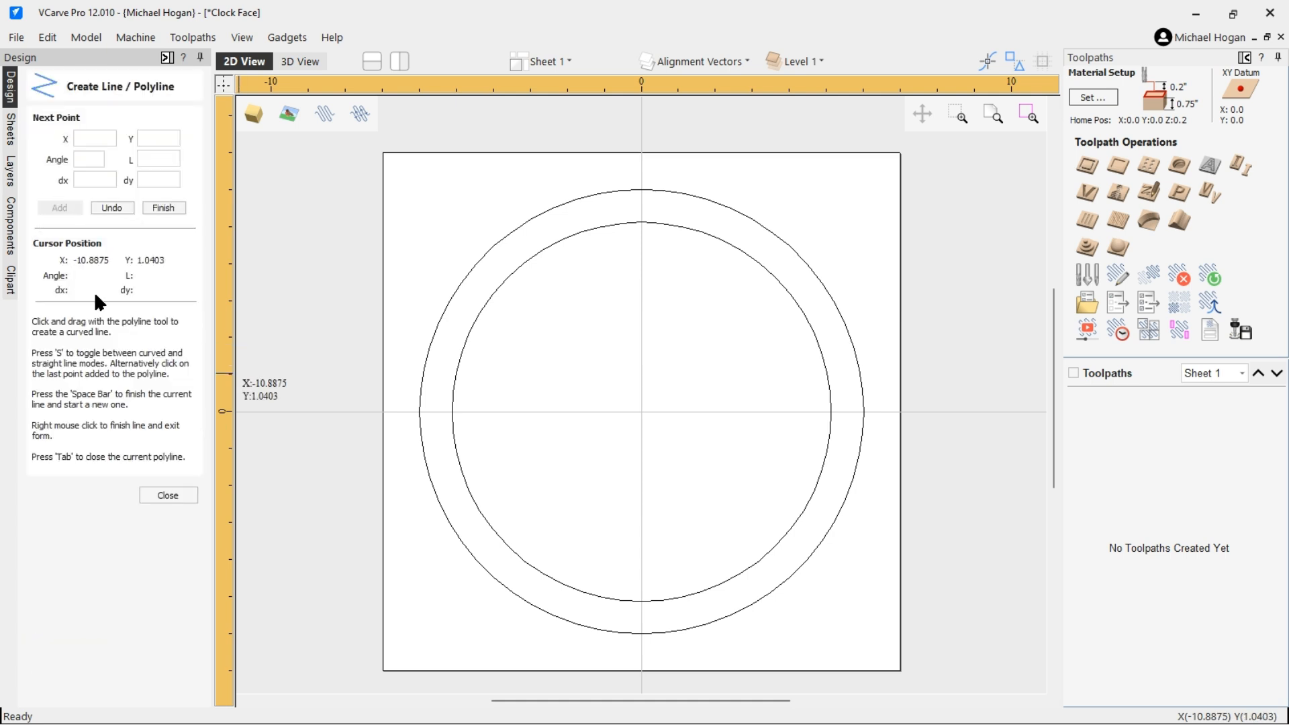
click(645, 411)
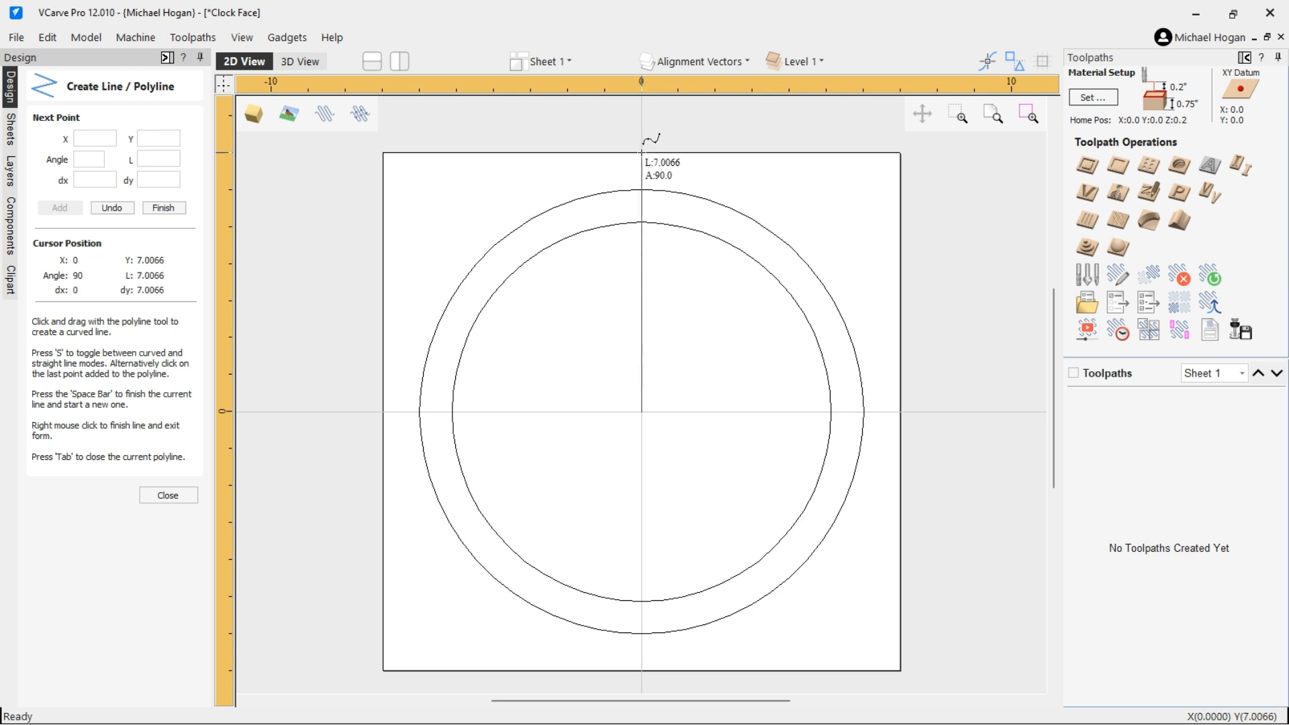
click(642, 153)
key(space)
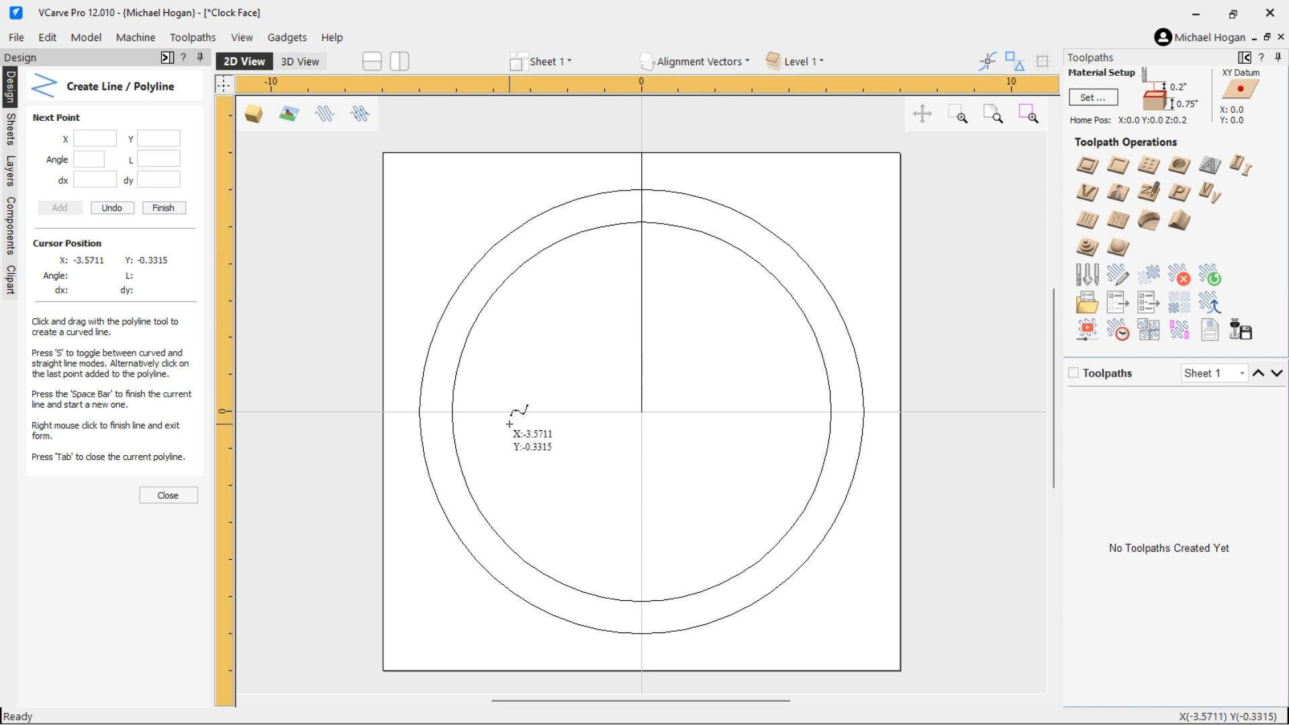
click(168, 494)
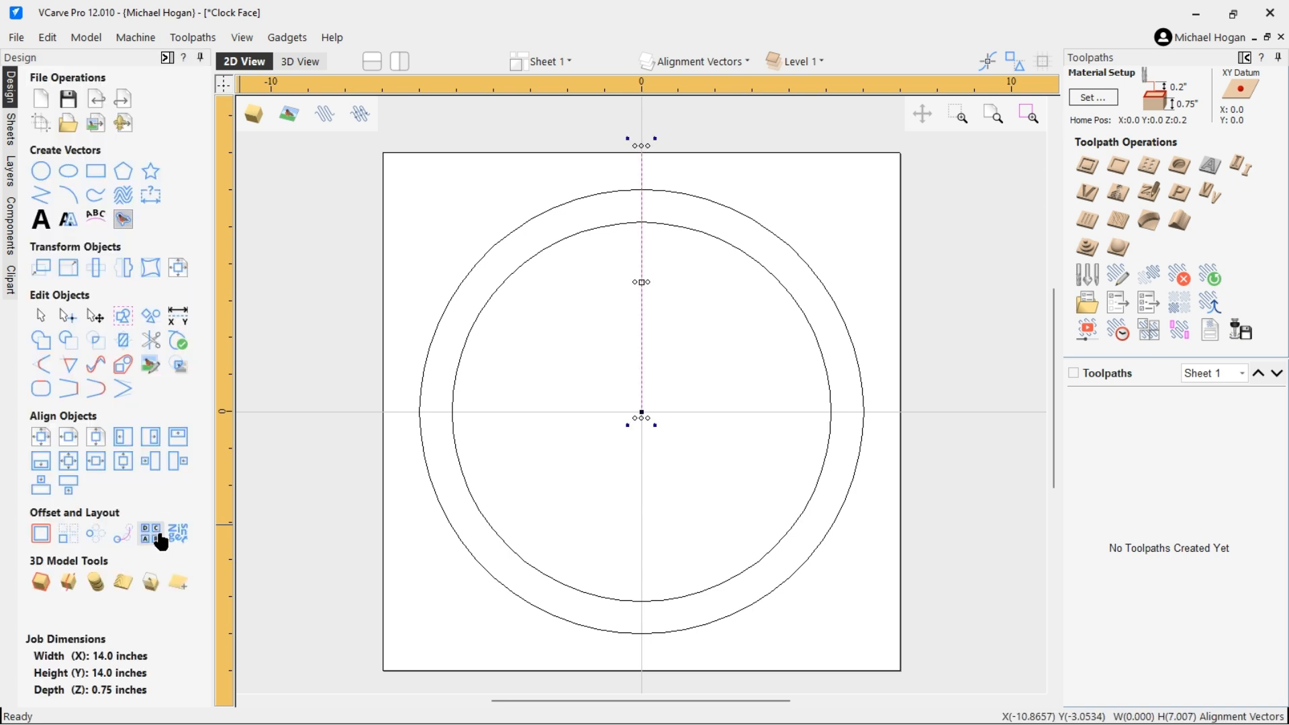
Circular copy the vertical line into 12 rotated items over a 360-degree total angle, with the rotation centre at X 0, Y 0.
click(94, 535)
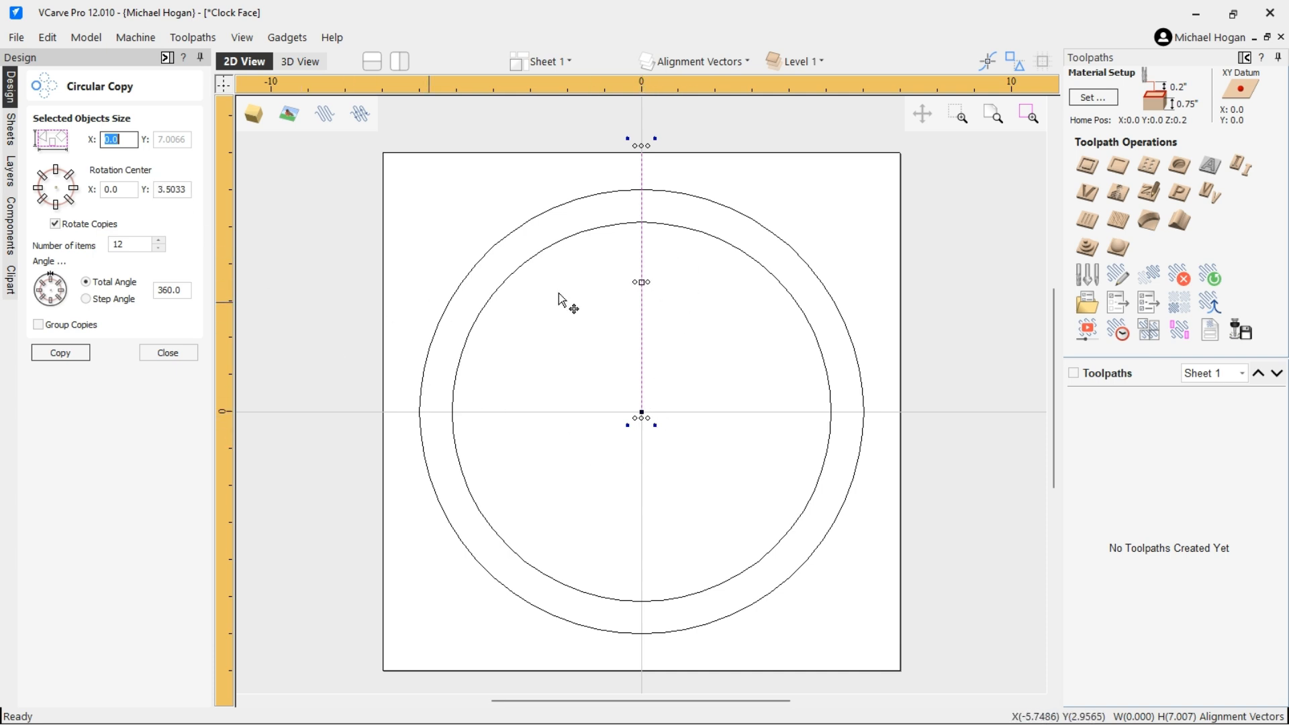
mouse_move(644, 281)
mouse_down()
mouse_move(656, 449)
mouse_move(643, 413)
mouse_up()
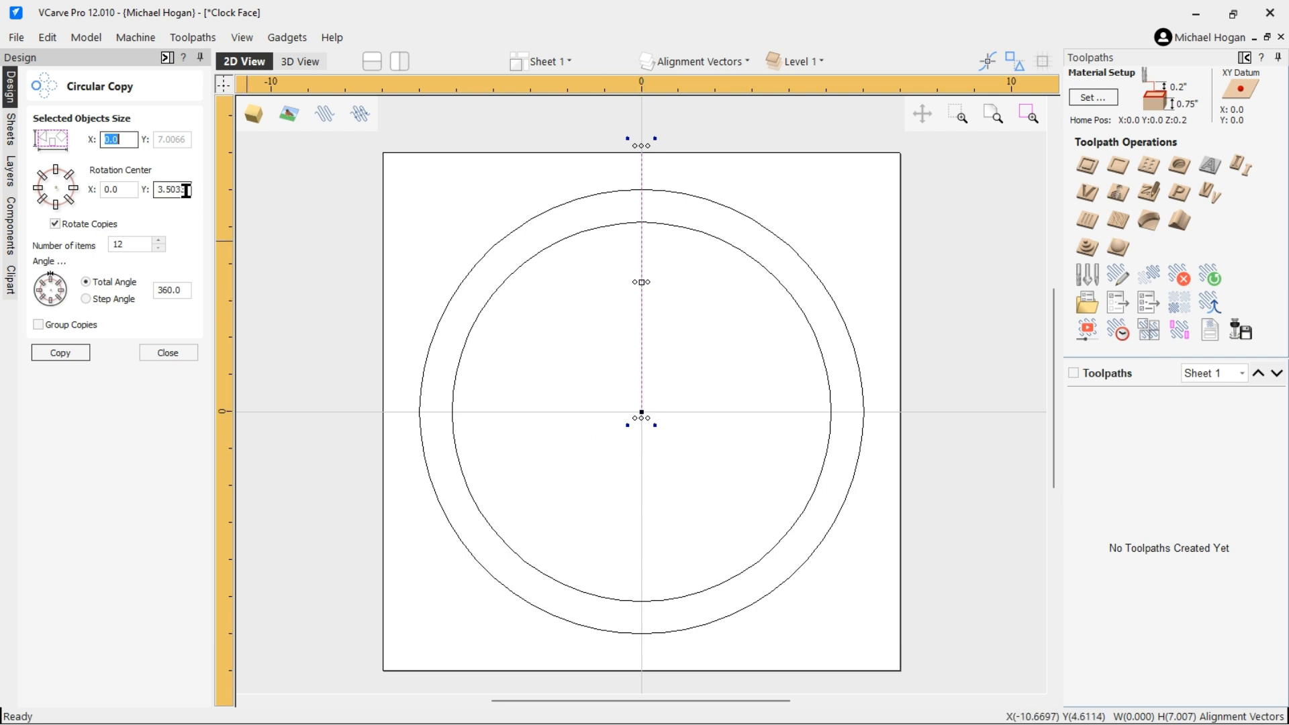
drag(188, 189, 152, 190)
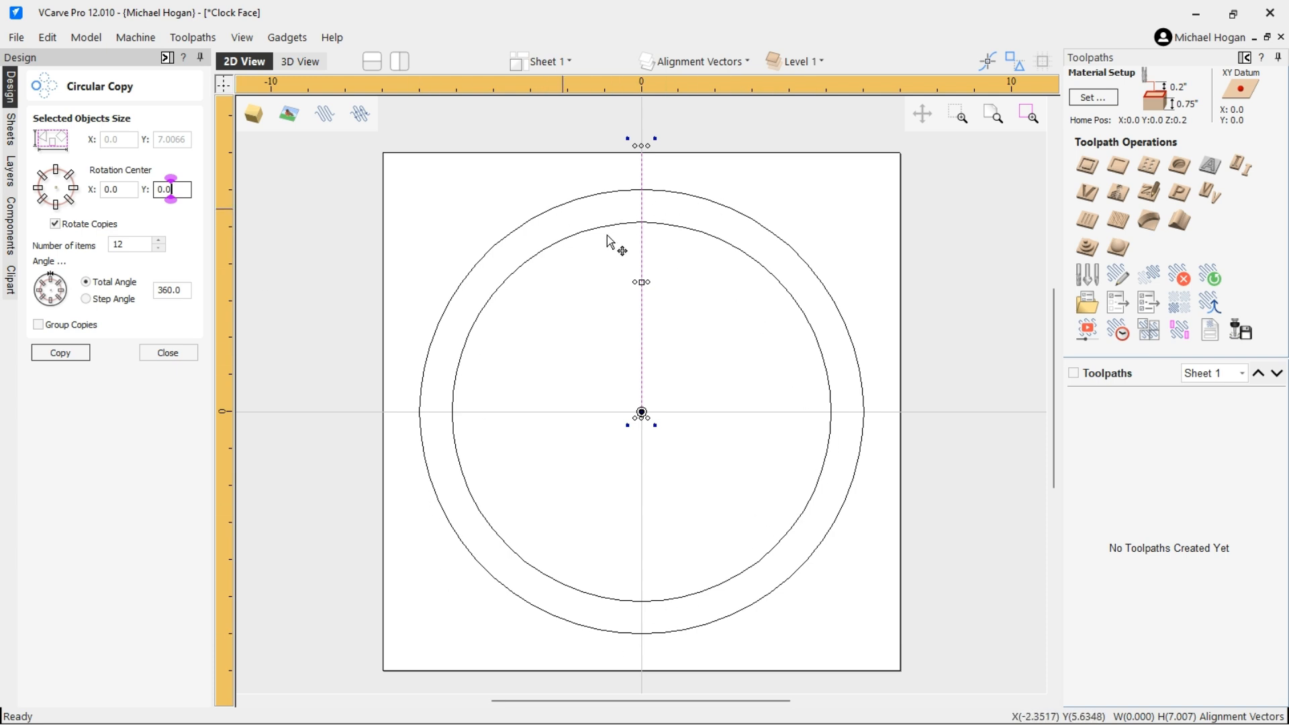
click(66, 355)
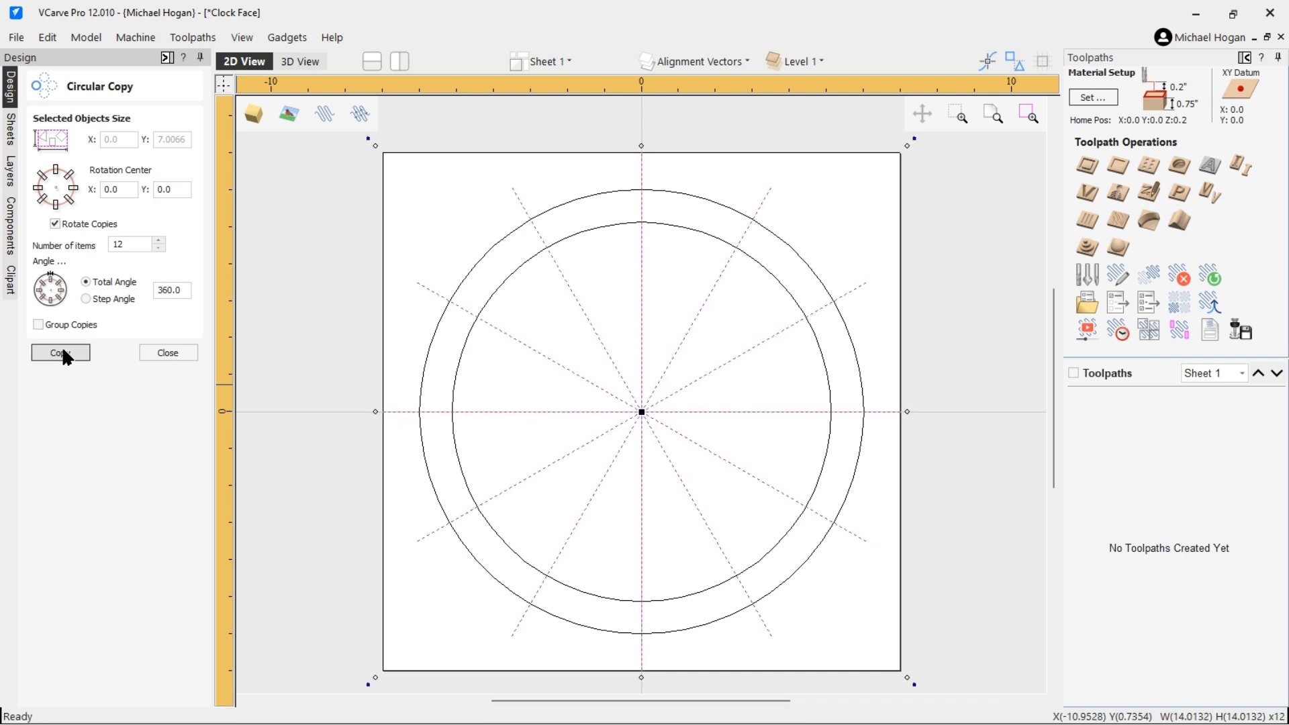
click(165, 352)
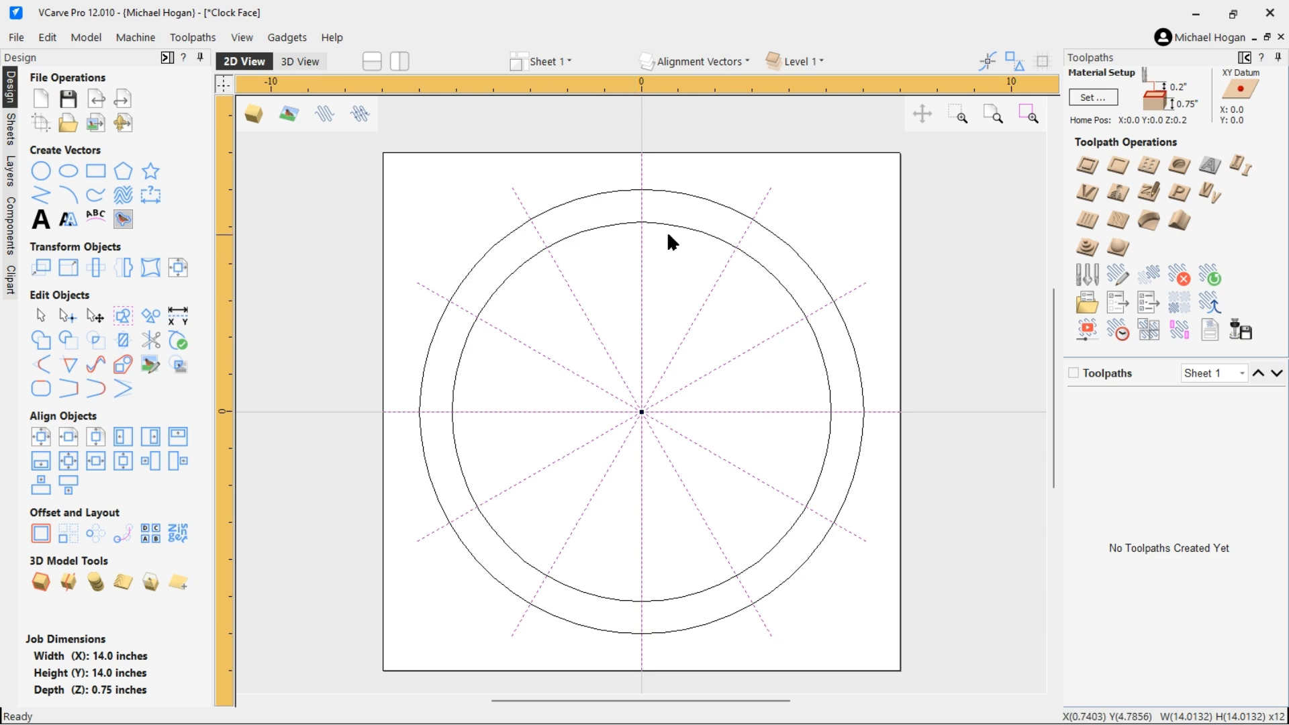
click(565, 164)
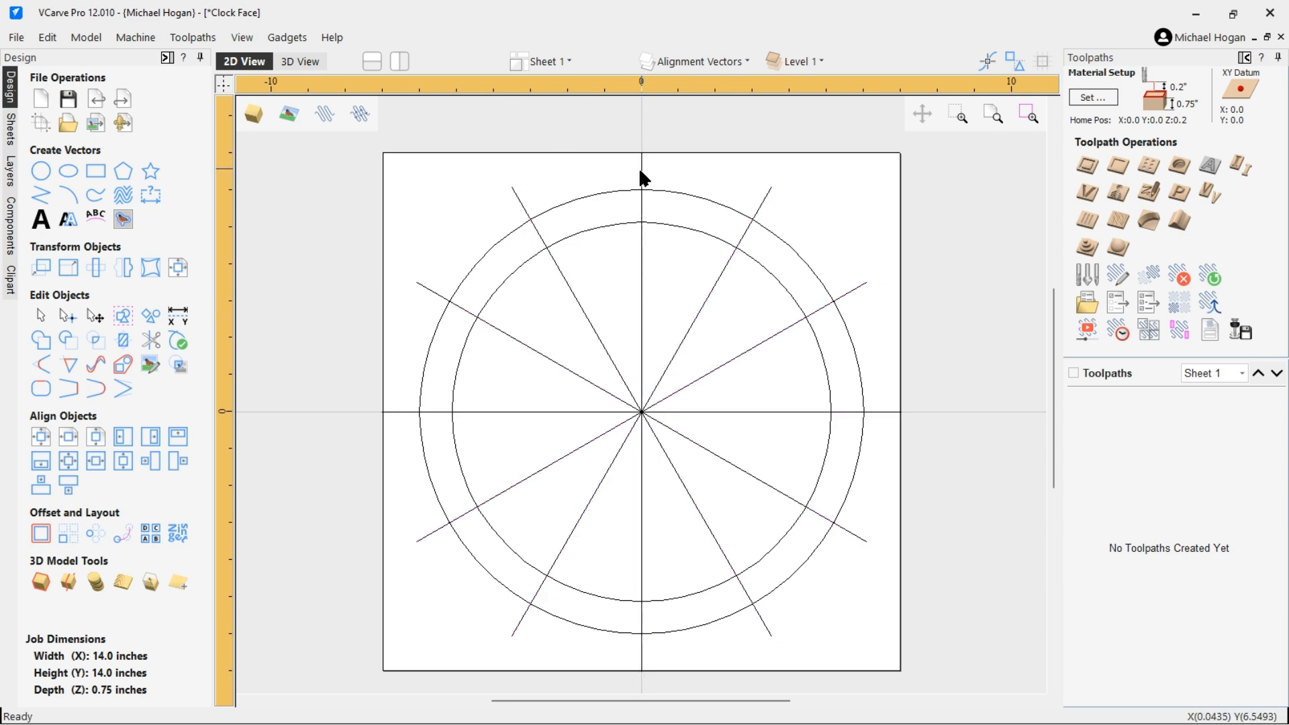
click(641, 173)
scroll(635, 296, up, 4)
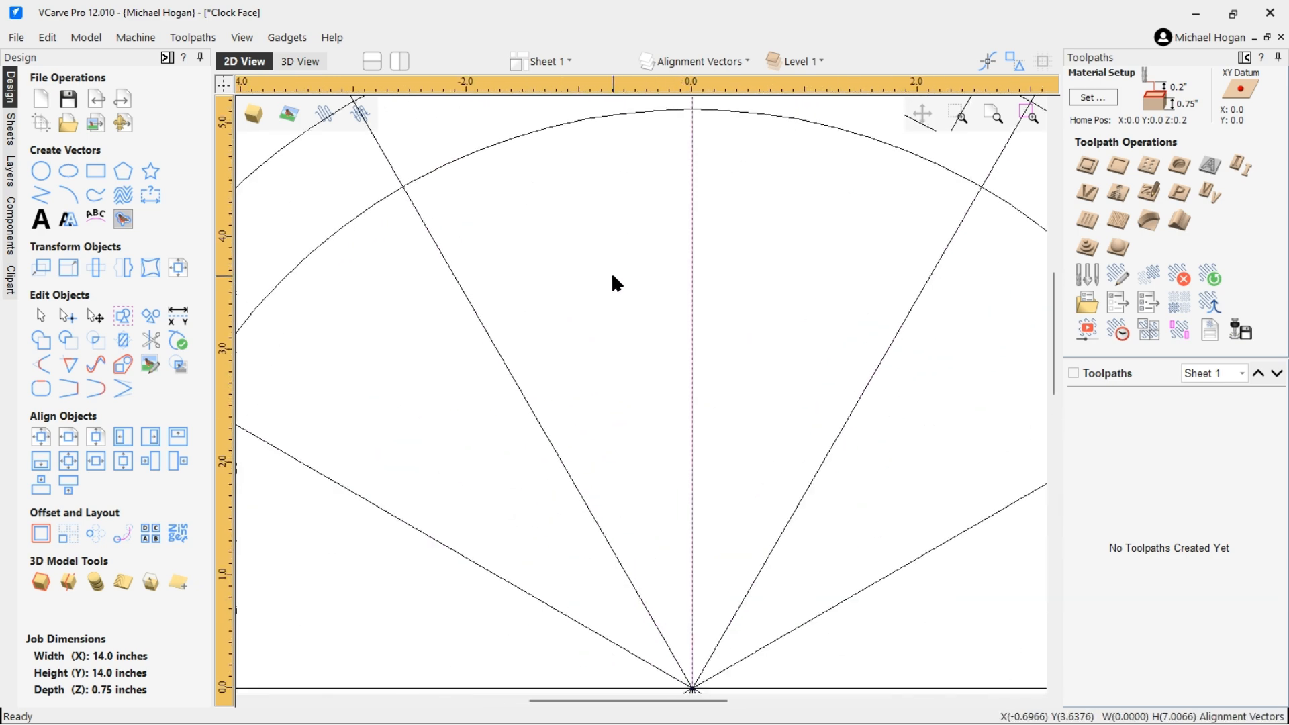
scroll(654, 277, down, 3)
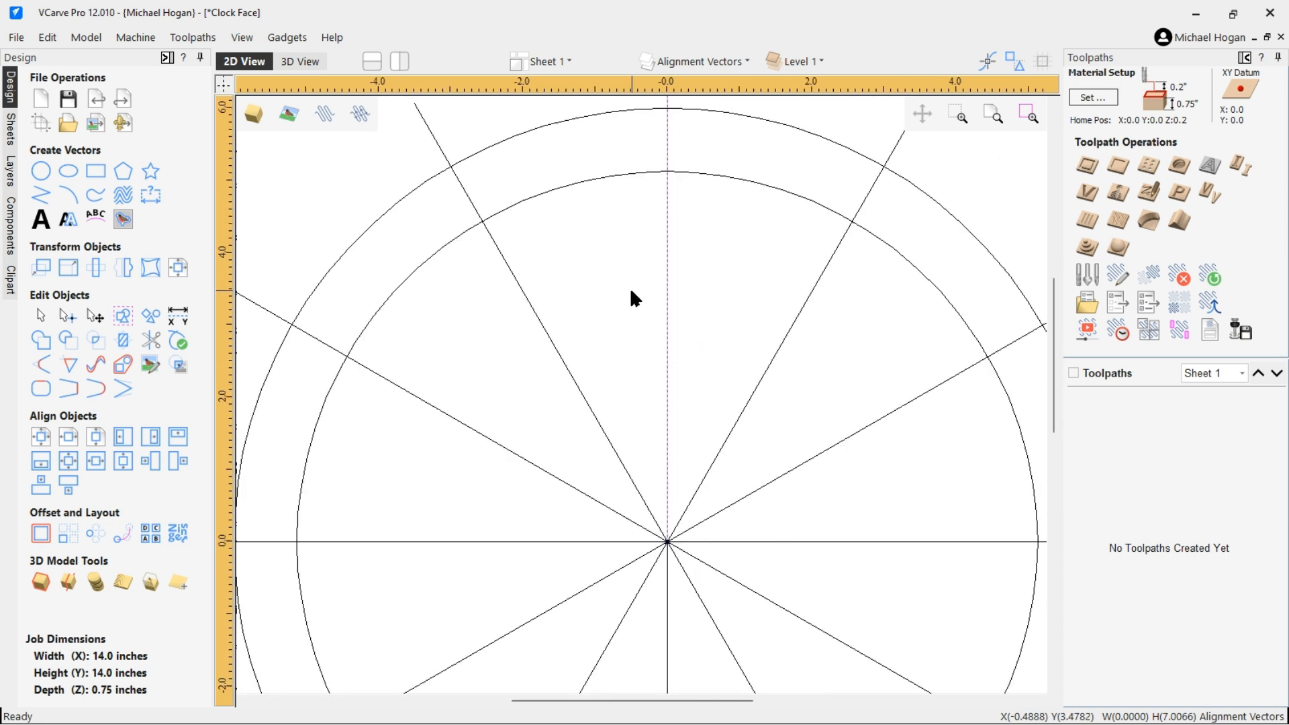
scroll(631, 278, up, 2)
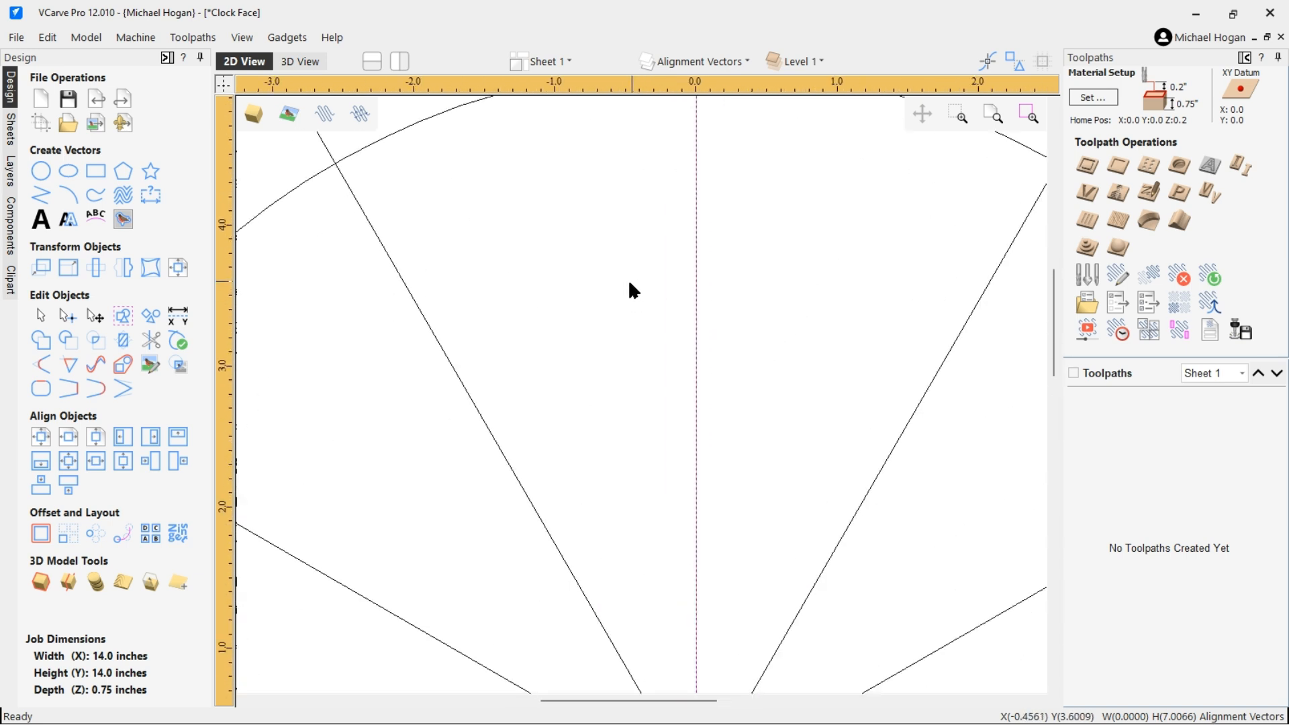
scroll(692, 277, up, 2)
scroll(710, 275, down, 6)
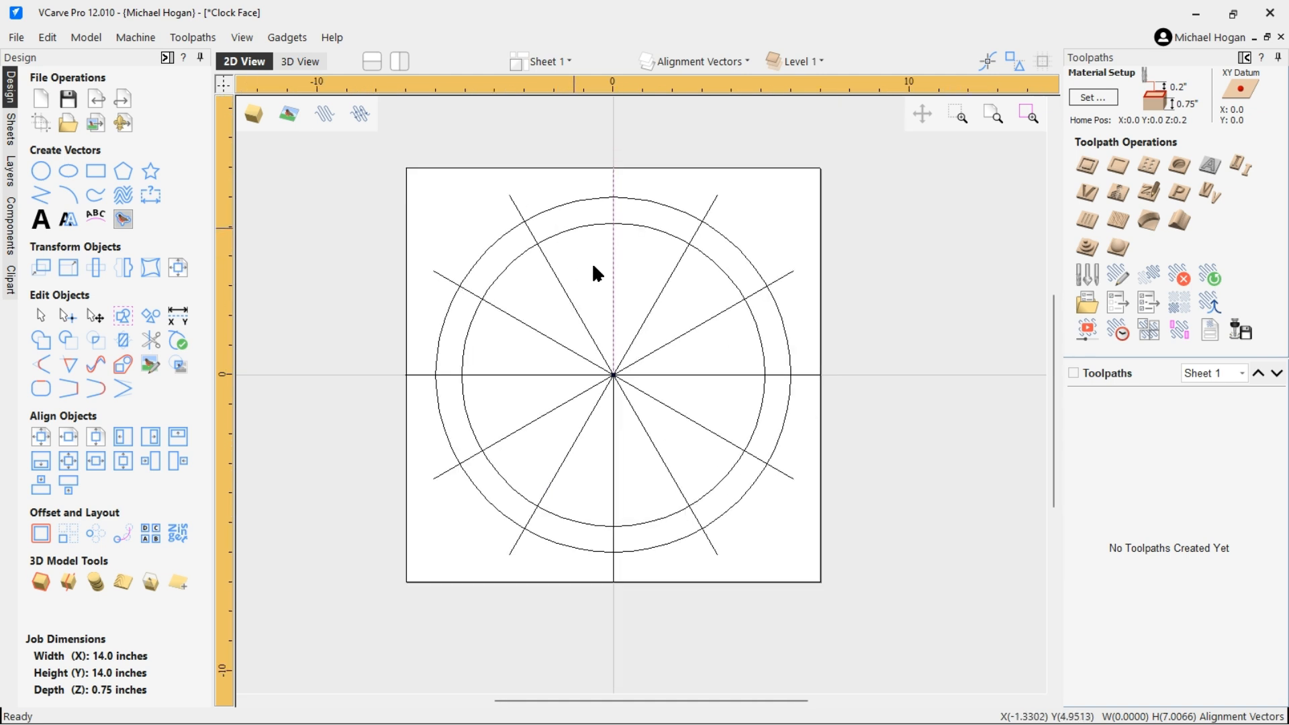
click(441, 204)
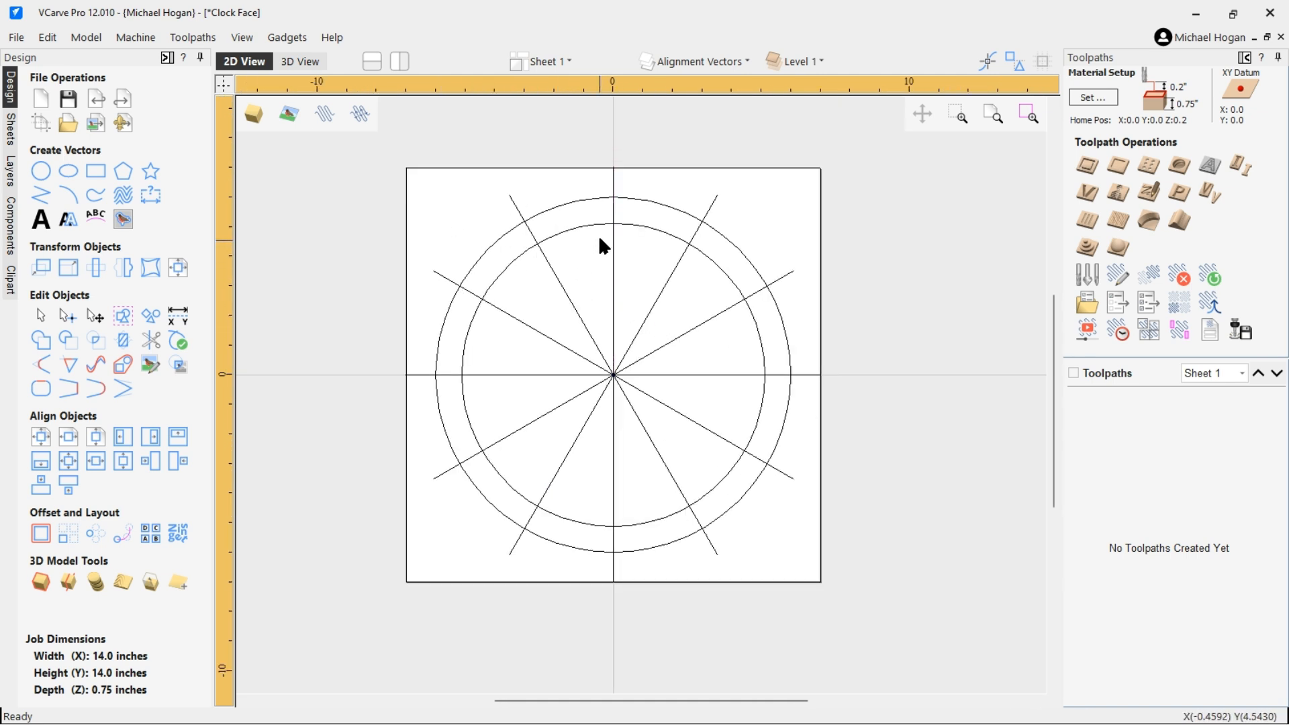
Create the text "12" in Arial at 1 inch high and centre it where the inner circle crosses the 12 o'clock line.
scroll(615, 228, up, 2)
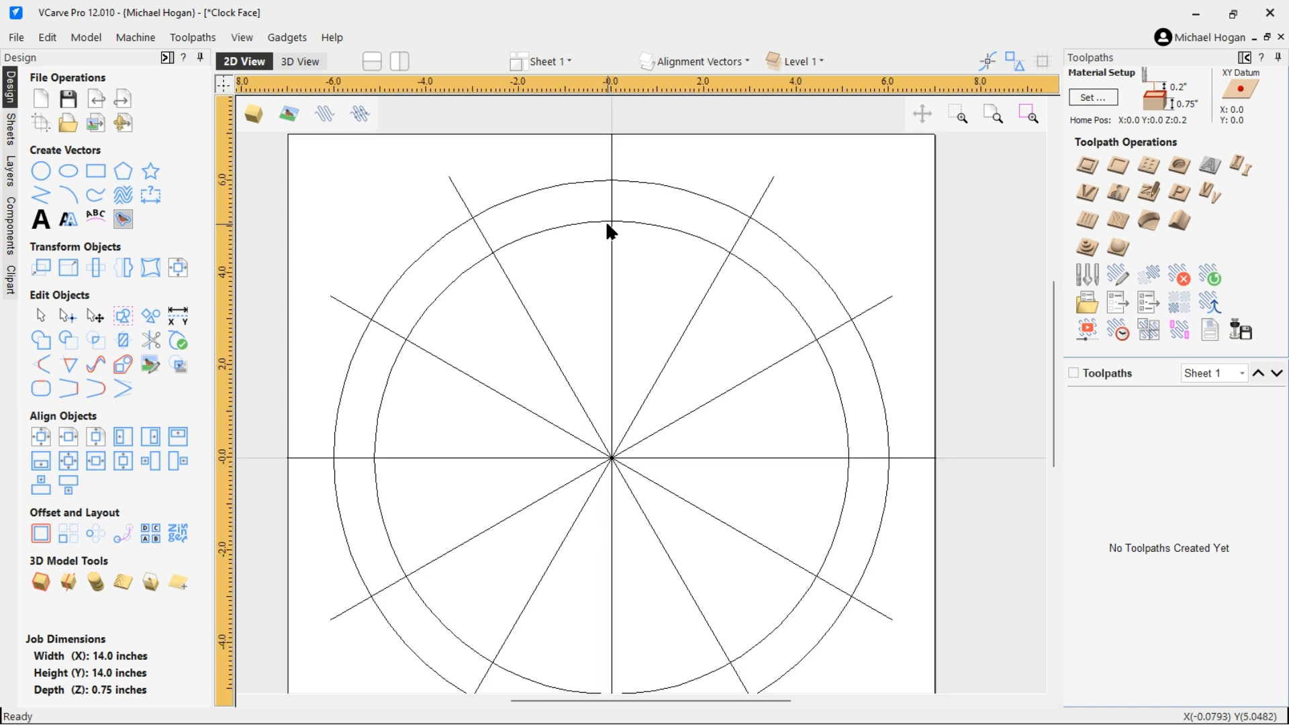
click(41, 228)
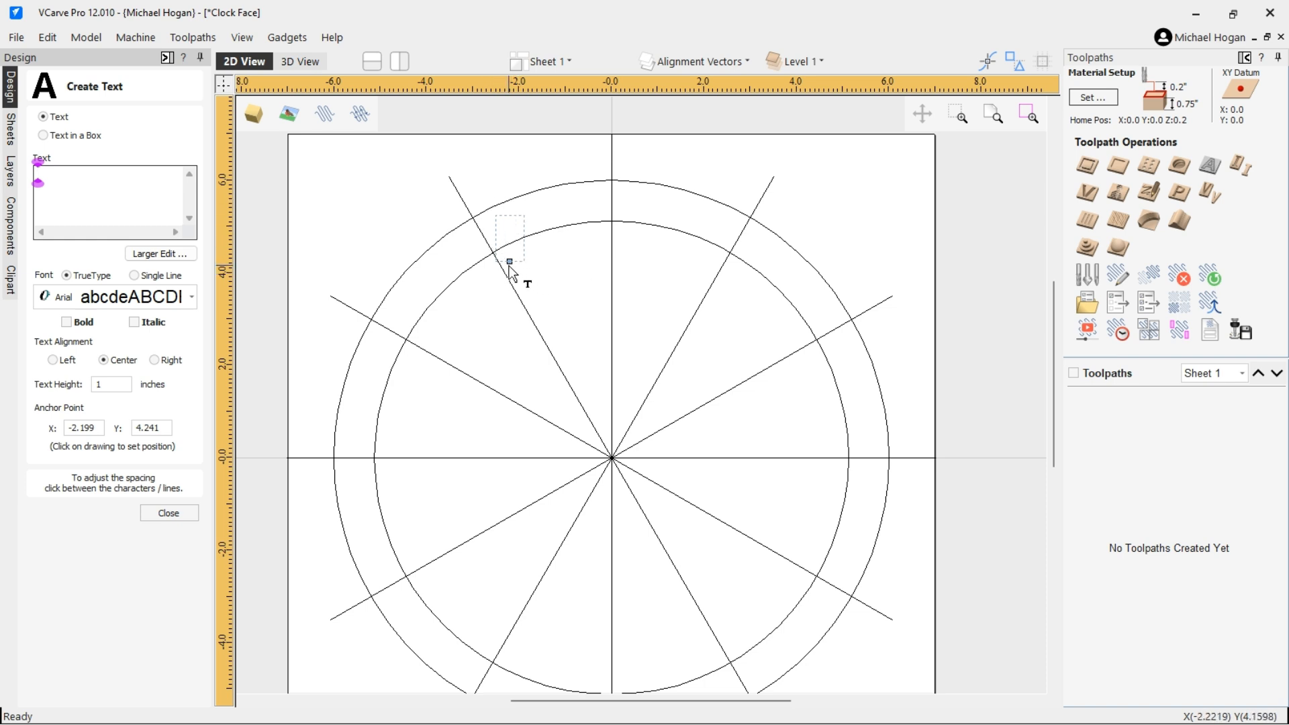
click(591, 238)
text(12)
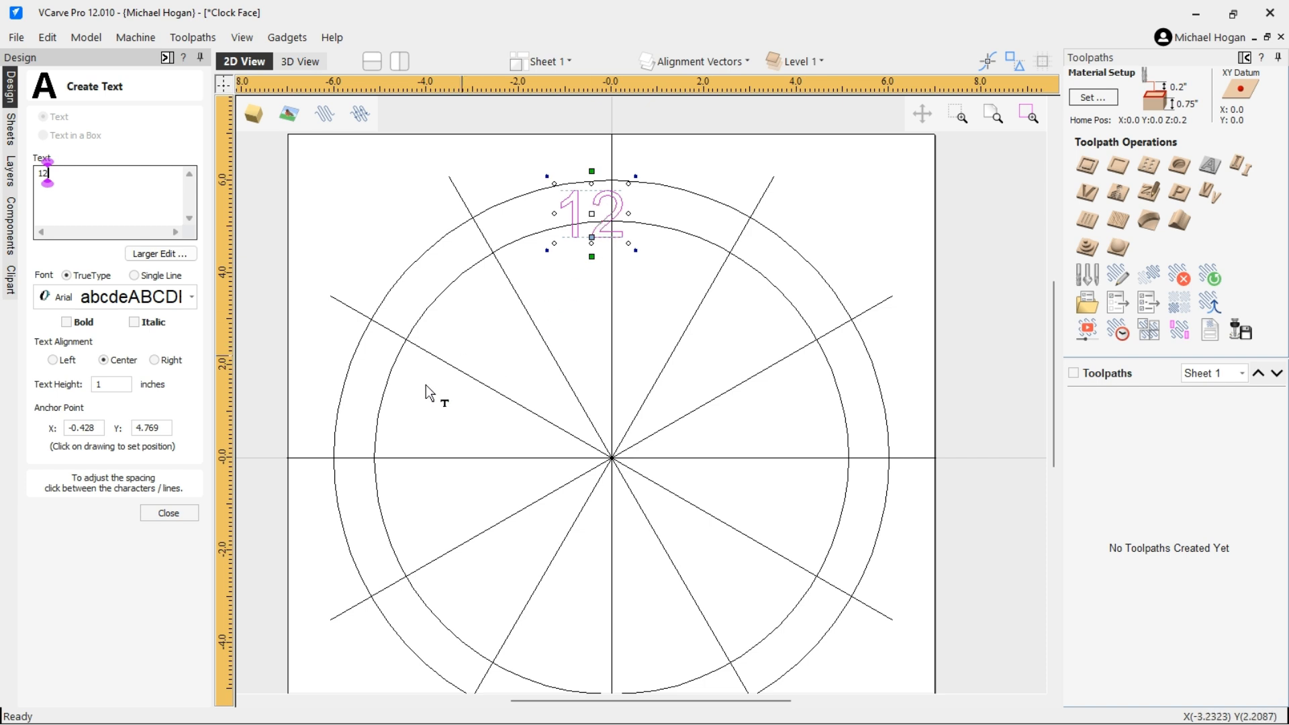
click(177, 514)
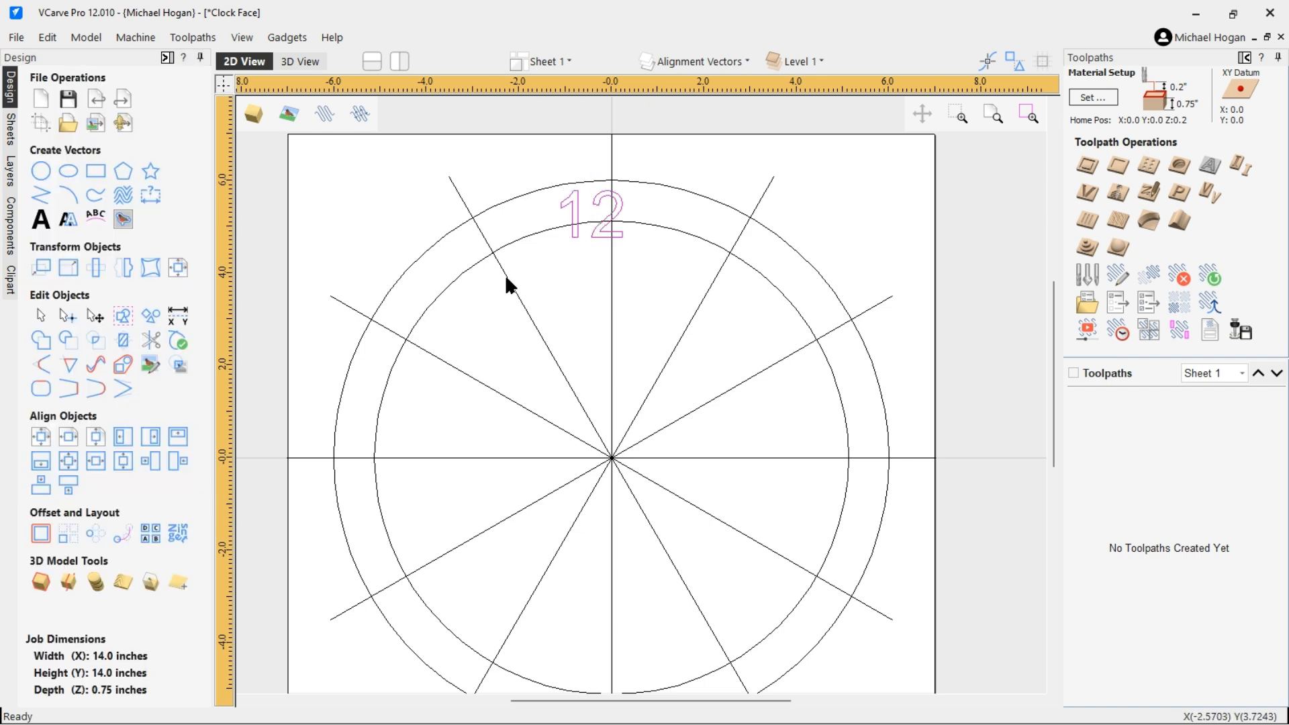
click(602, 228)
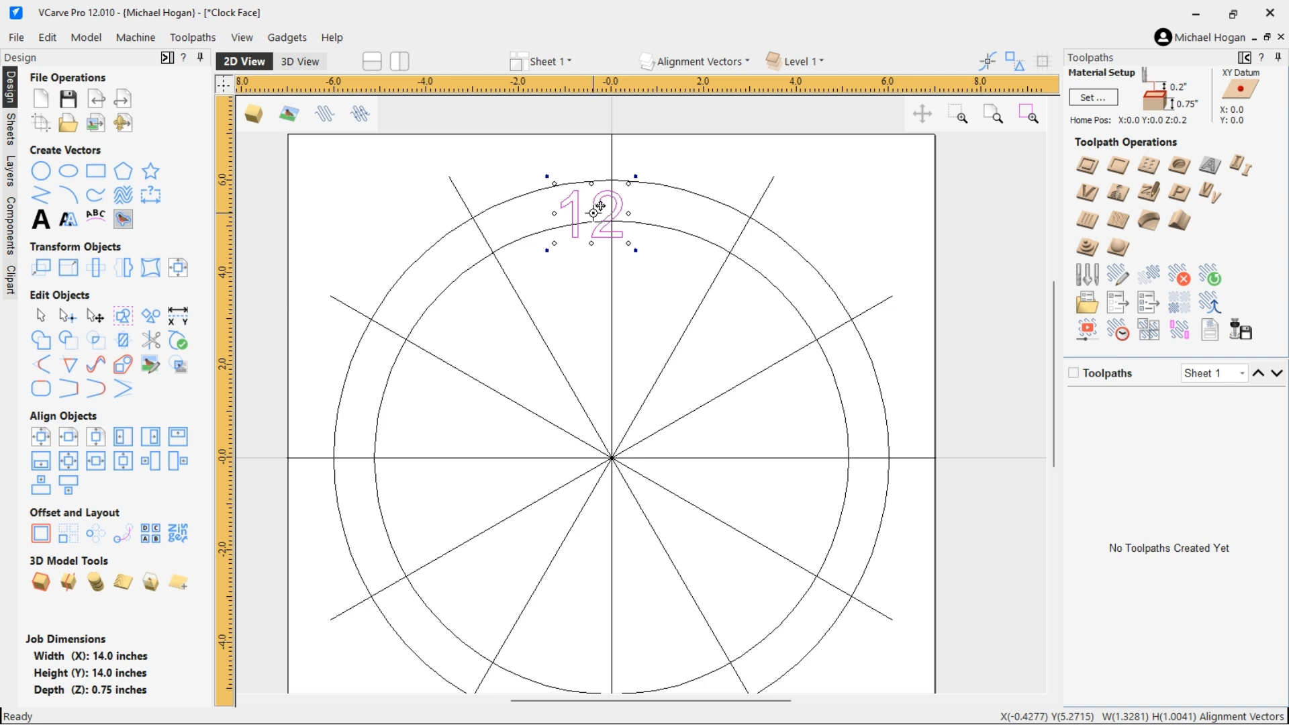
drag(597, 209, 623, 211)
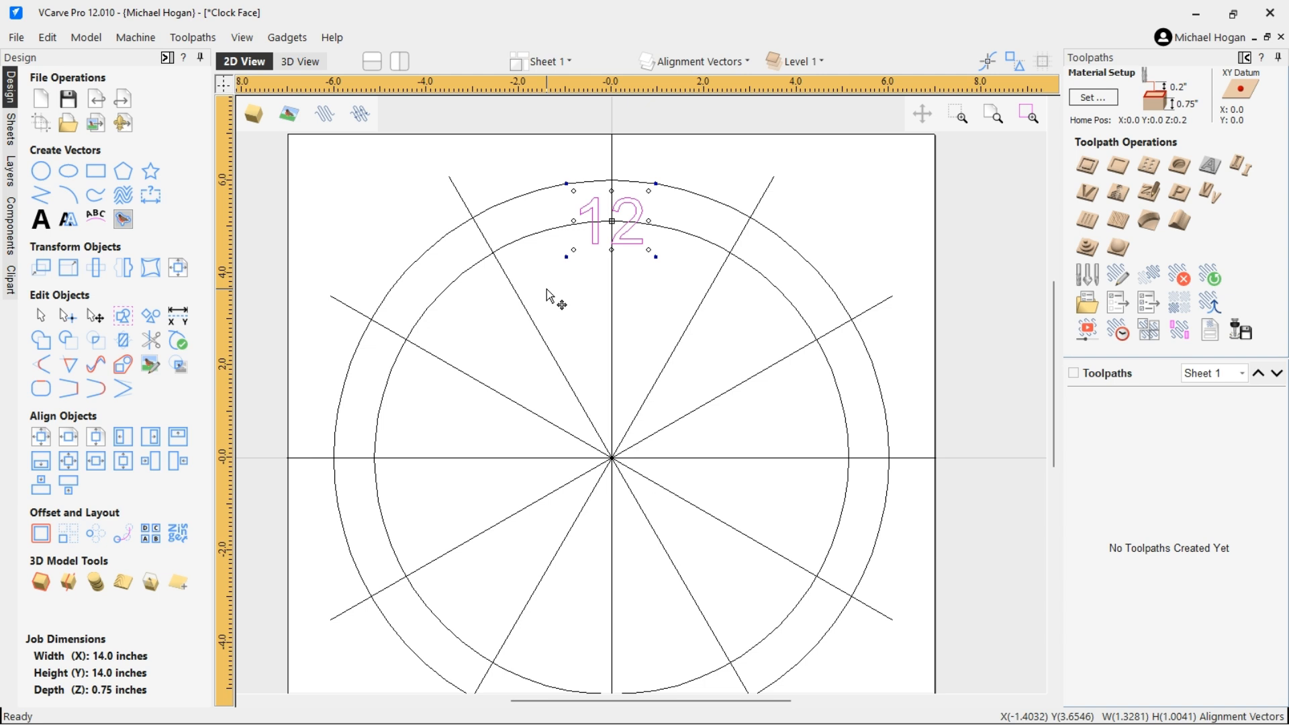
Add the text "1" at 1 inch high and centre it where the inner circle crosses the 1 o'clock line.
click(41, 218)
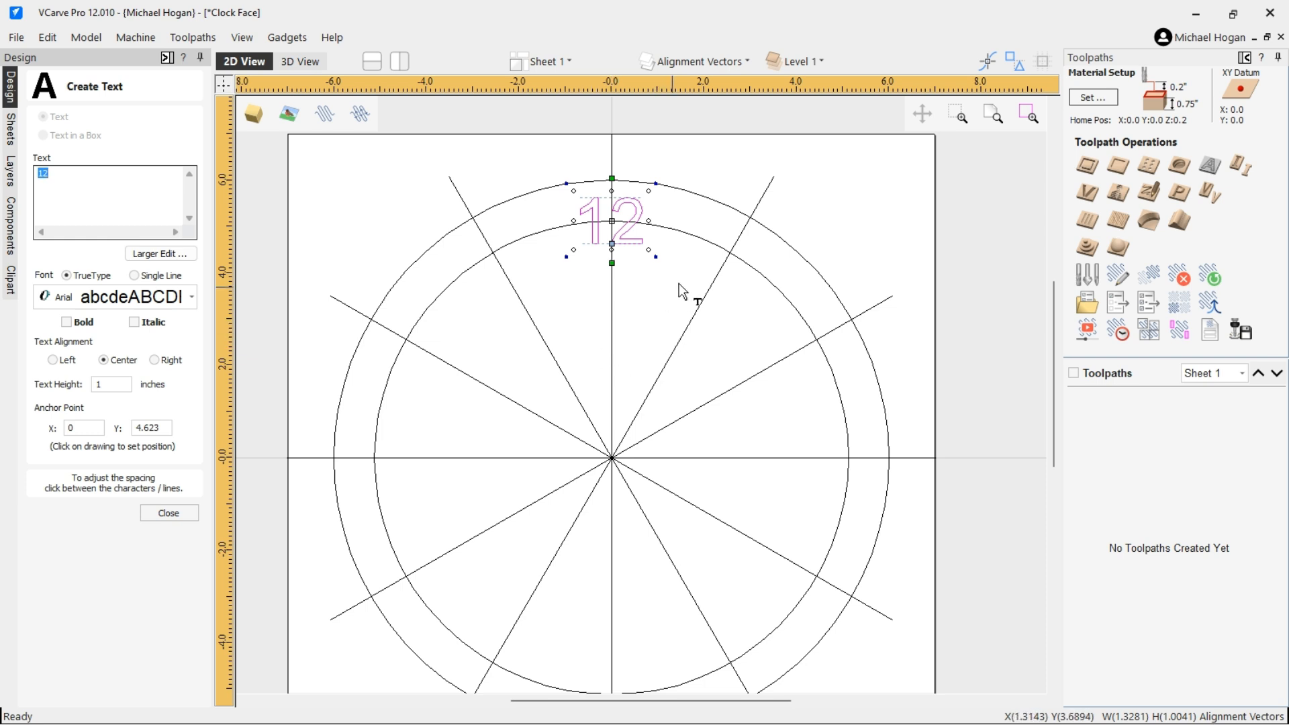
click(735, 276)
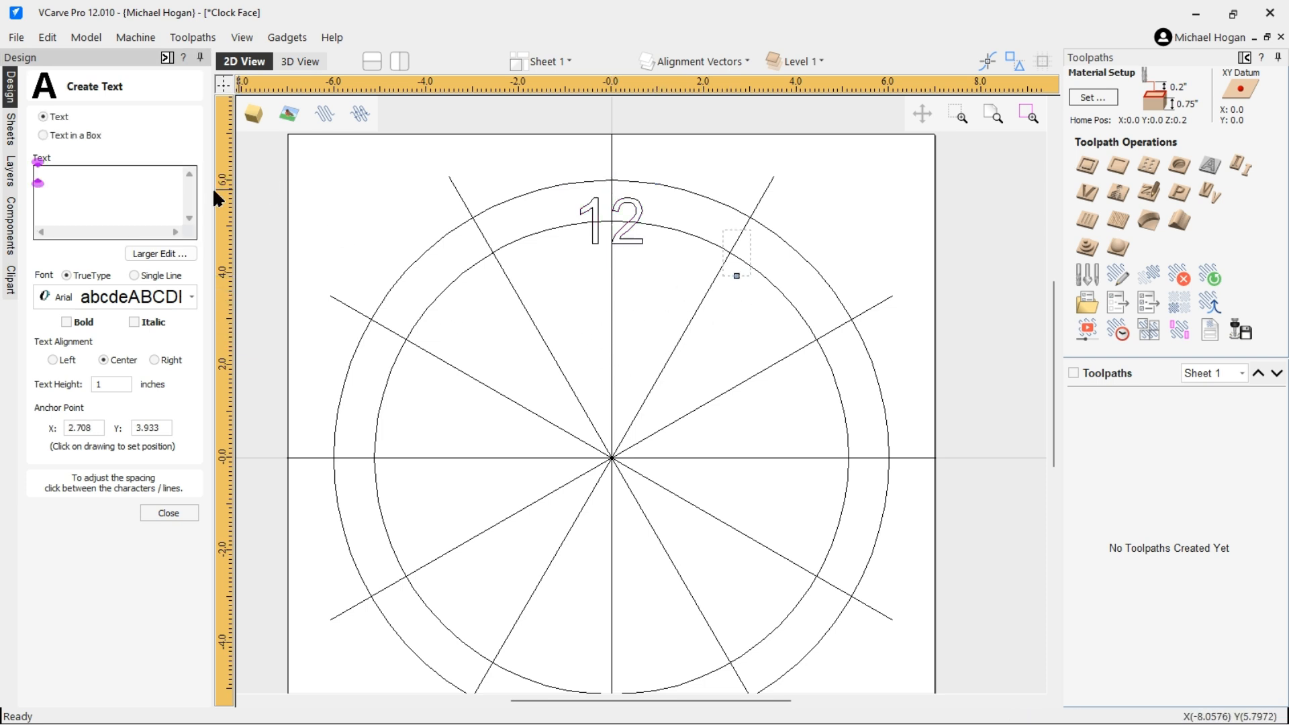
text(1)
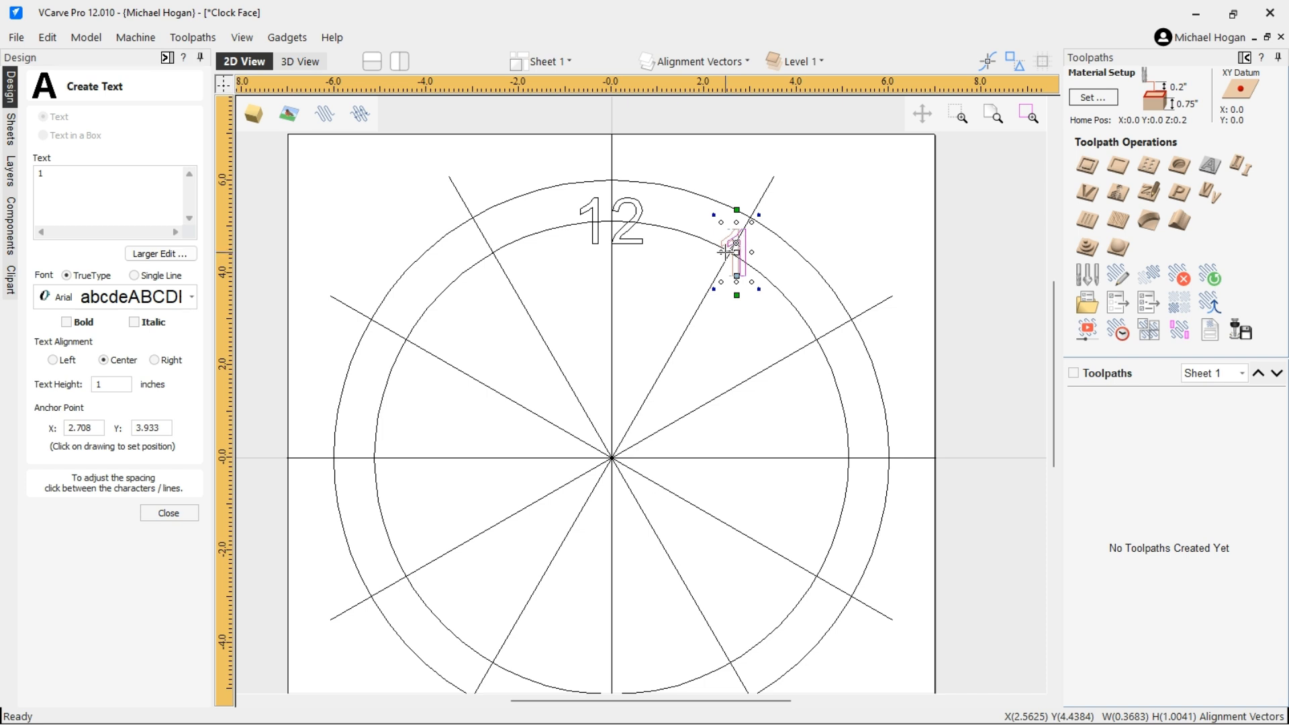
drag(729, 252, 722, 253)
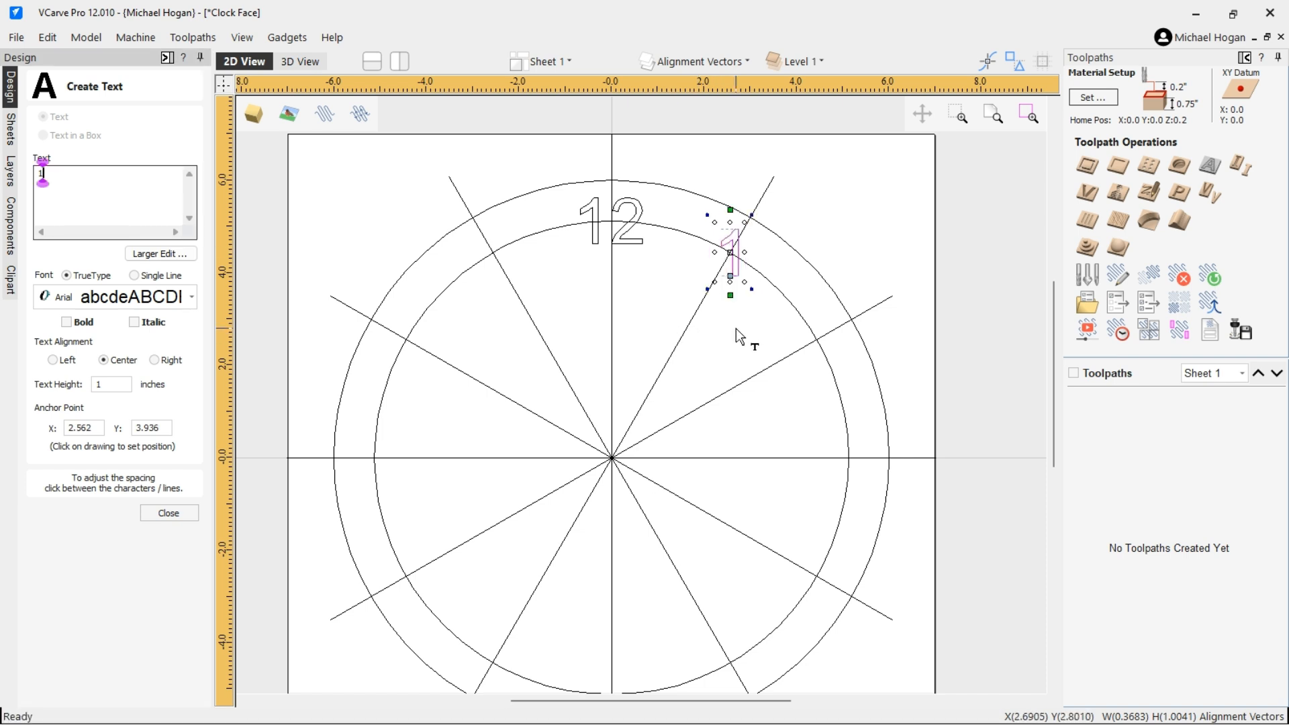
Add the text "2" and centre it where the inner circle crosses the 2 o'clock line.
click(813, 353)
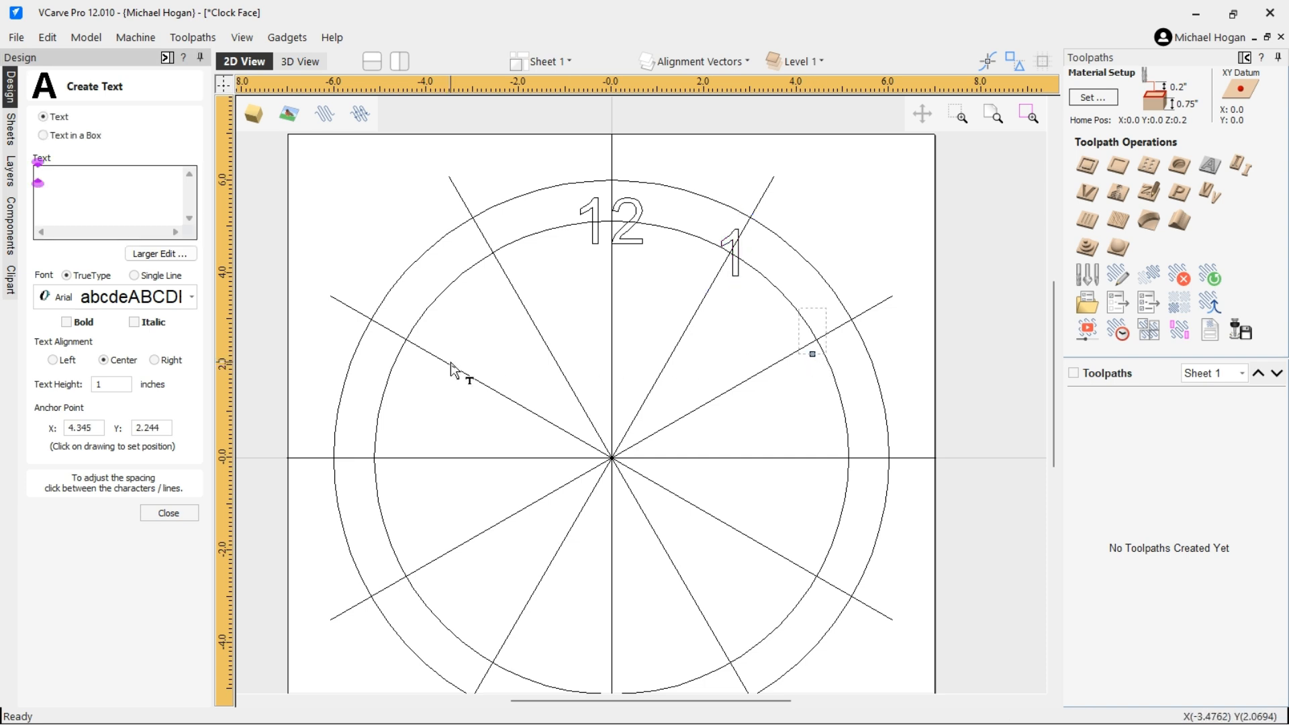
text(2)
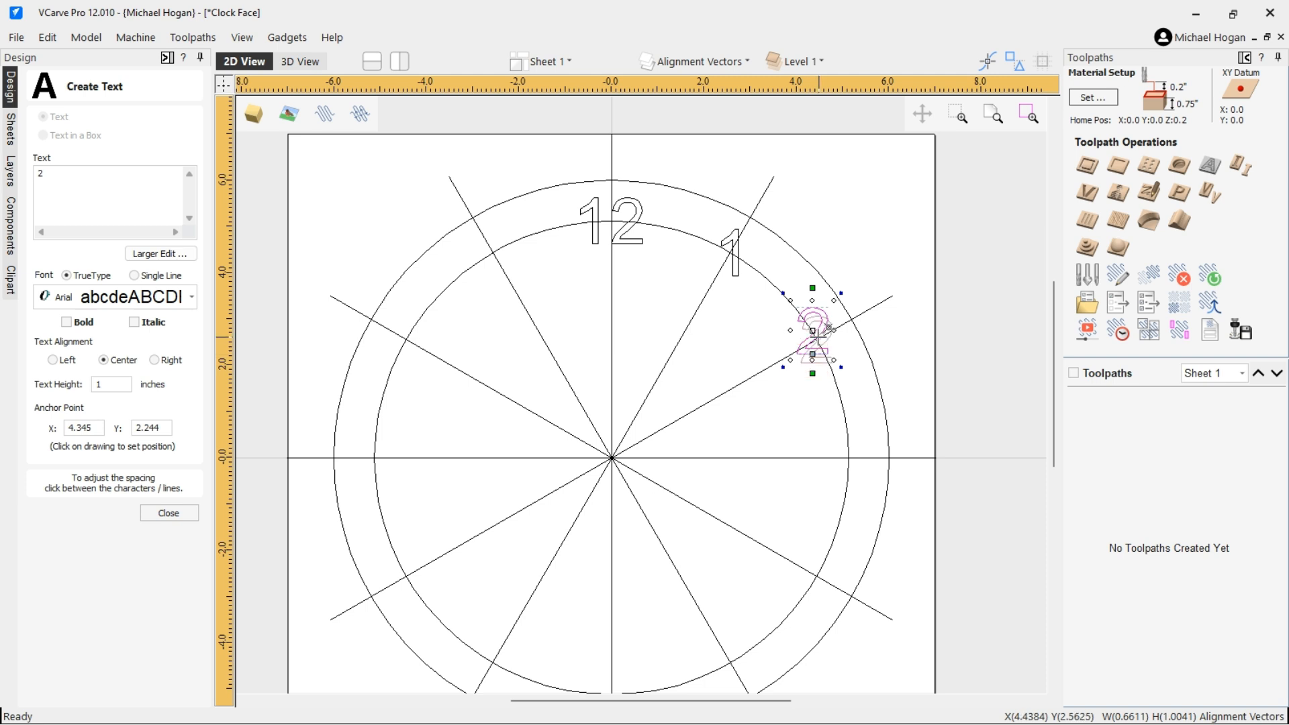
click(817, 363)
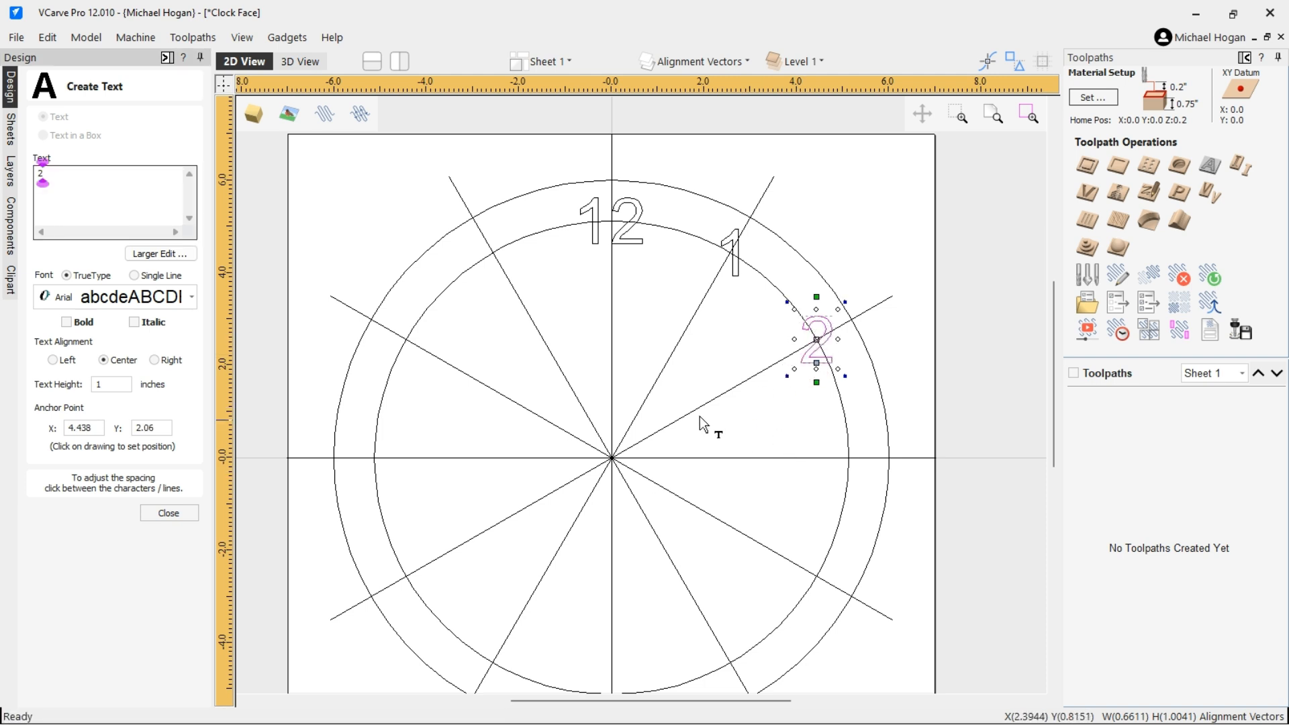
Add the text "3" and centre it where the inner circle crosses the horizontal 3 o'clock line.
click(844, 467)
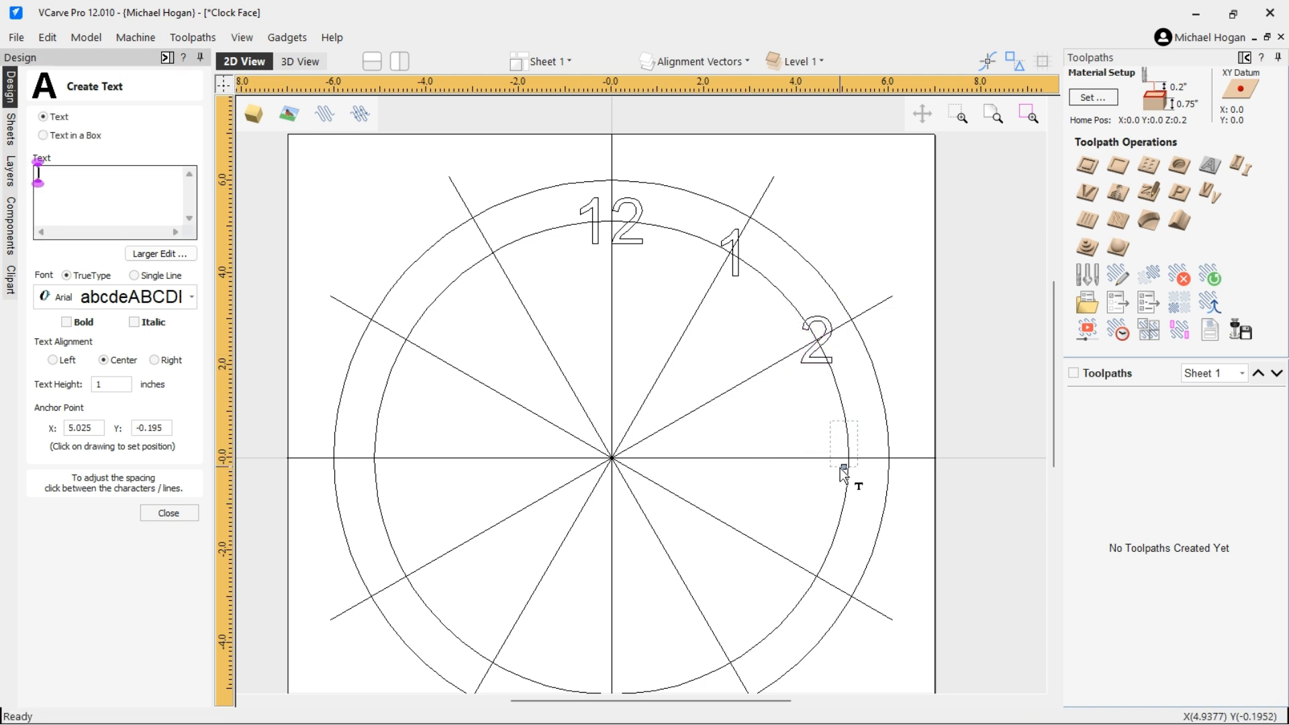
text(3)
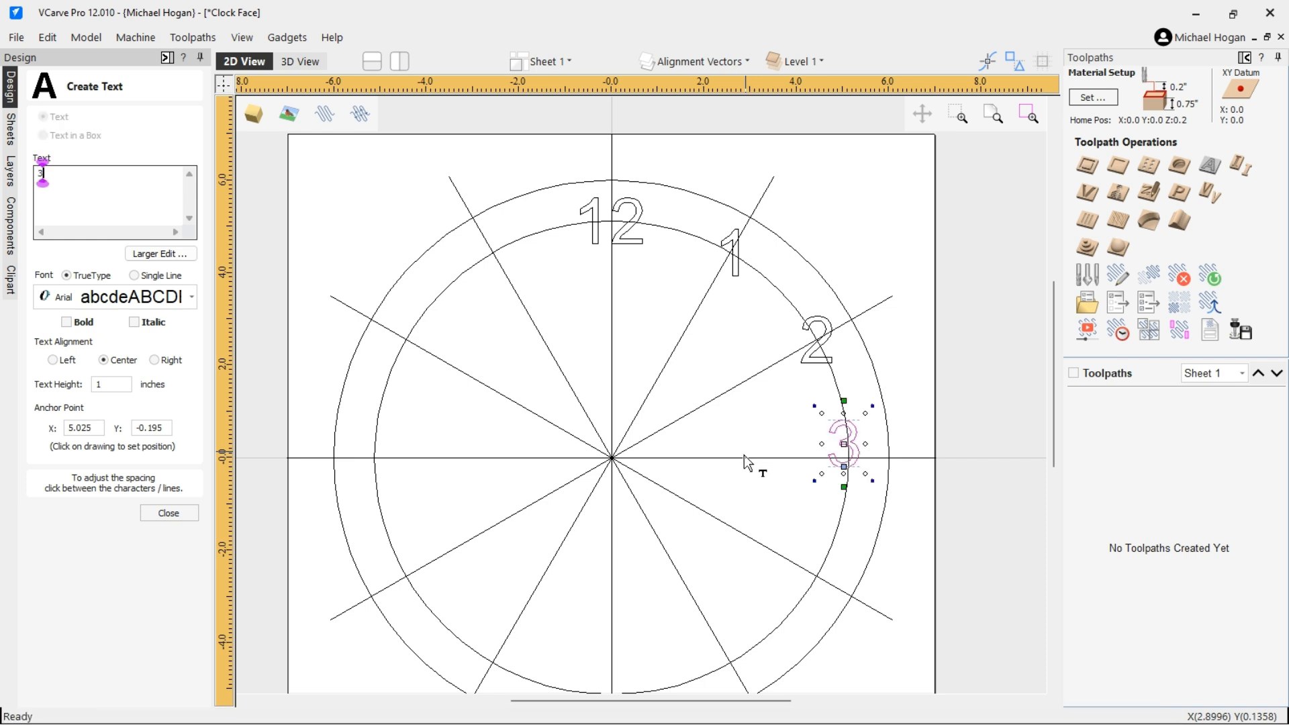
drag(850, 436, 852, 453)
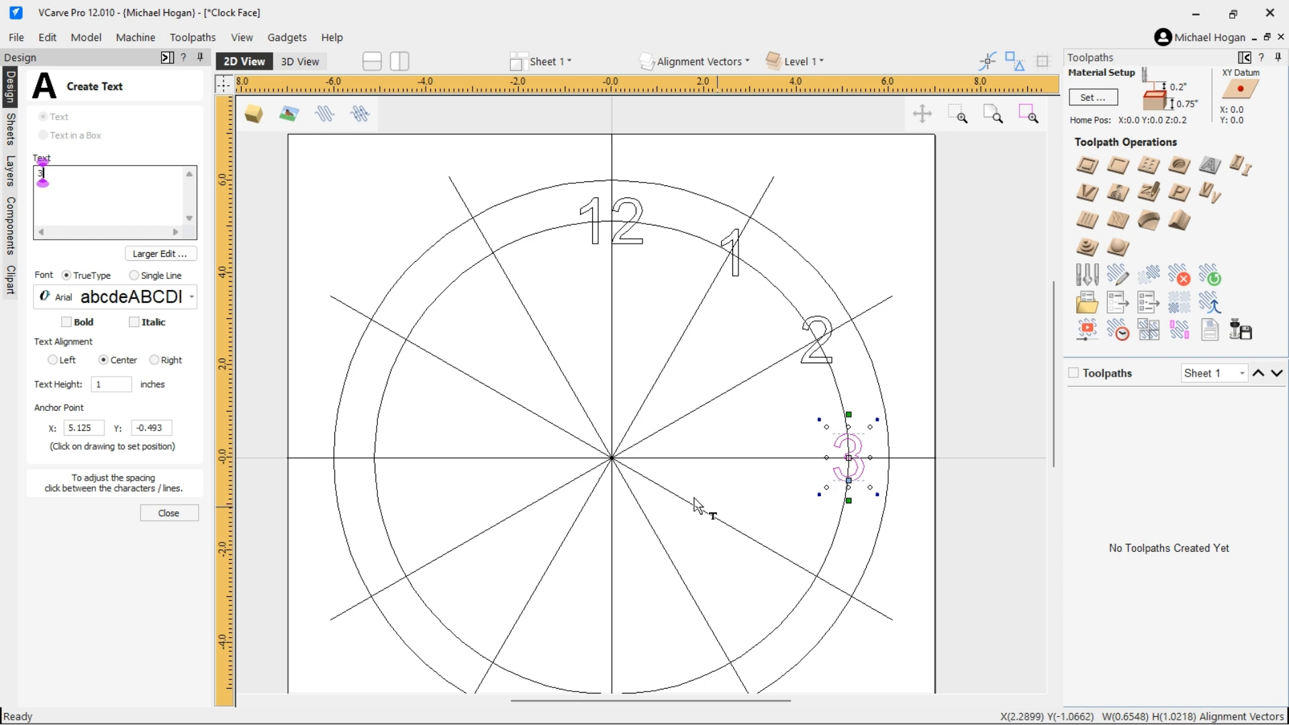
Add the text "4" and centre it where the inner circle crosses the 4 o'clock line.
click(834, 575)
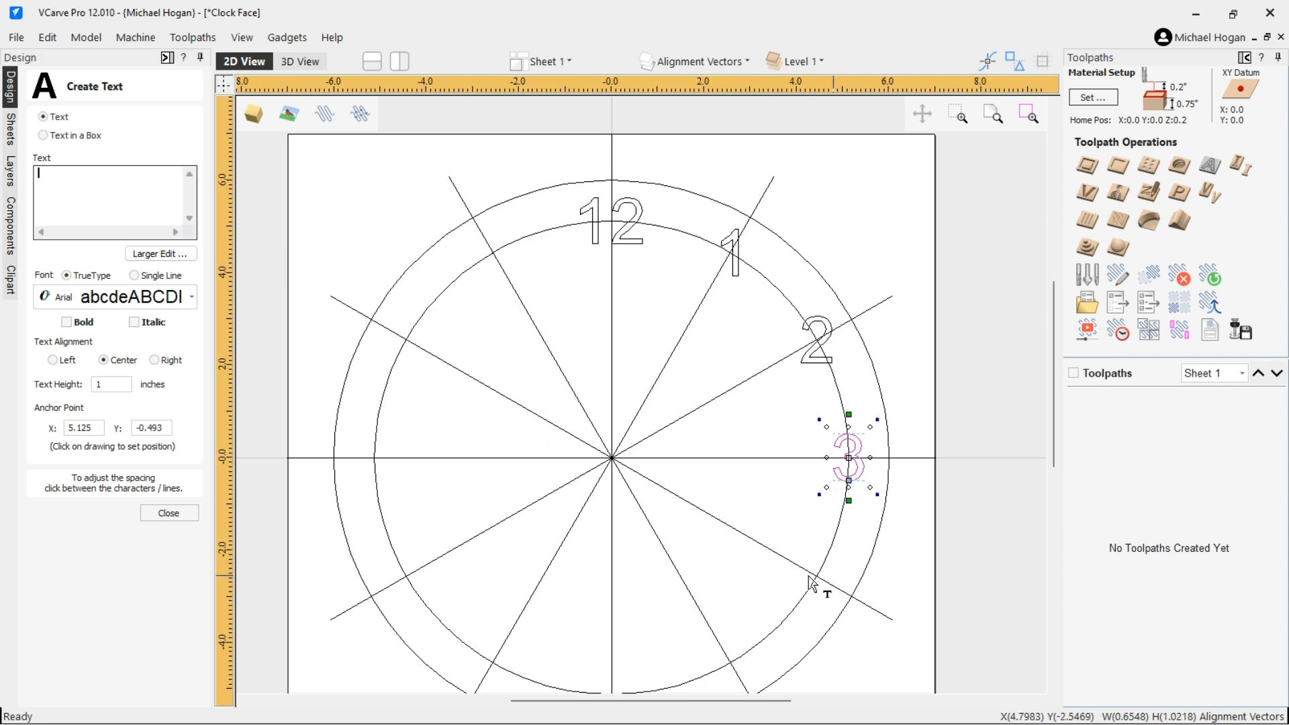
text(4)
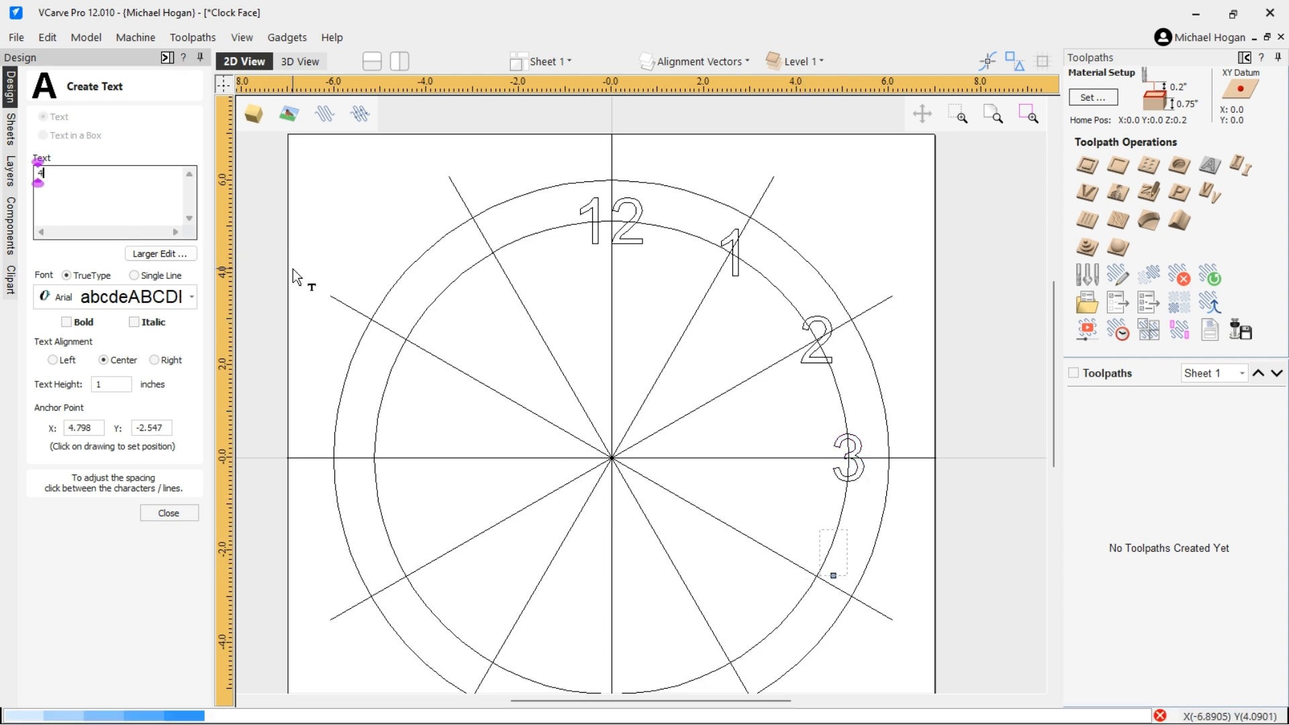
drag(842, 542, 815, 577)
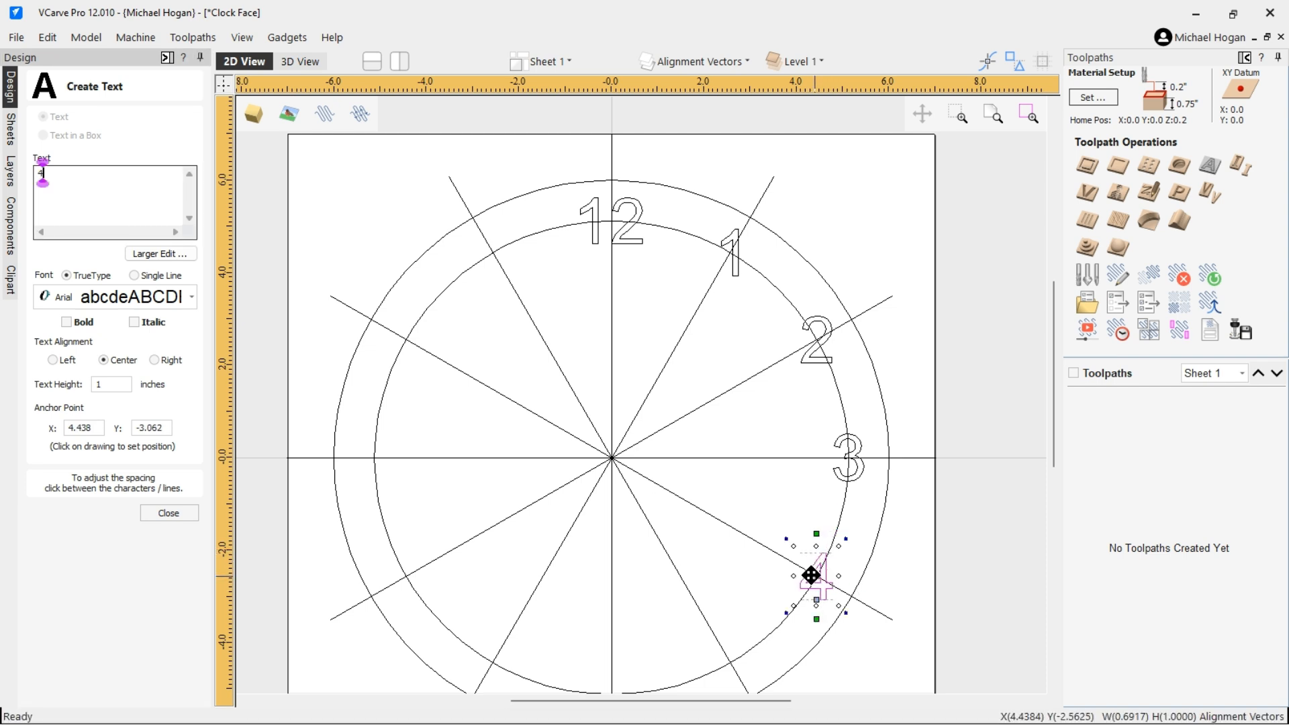
Add the text "5" and centre it where the inner circle crosses the 5 o'clock line.
click(729, 655)
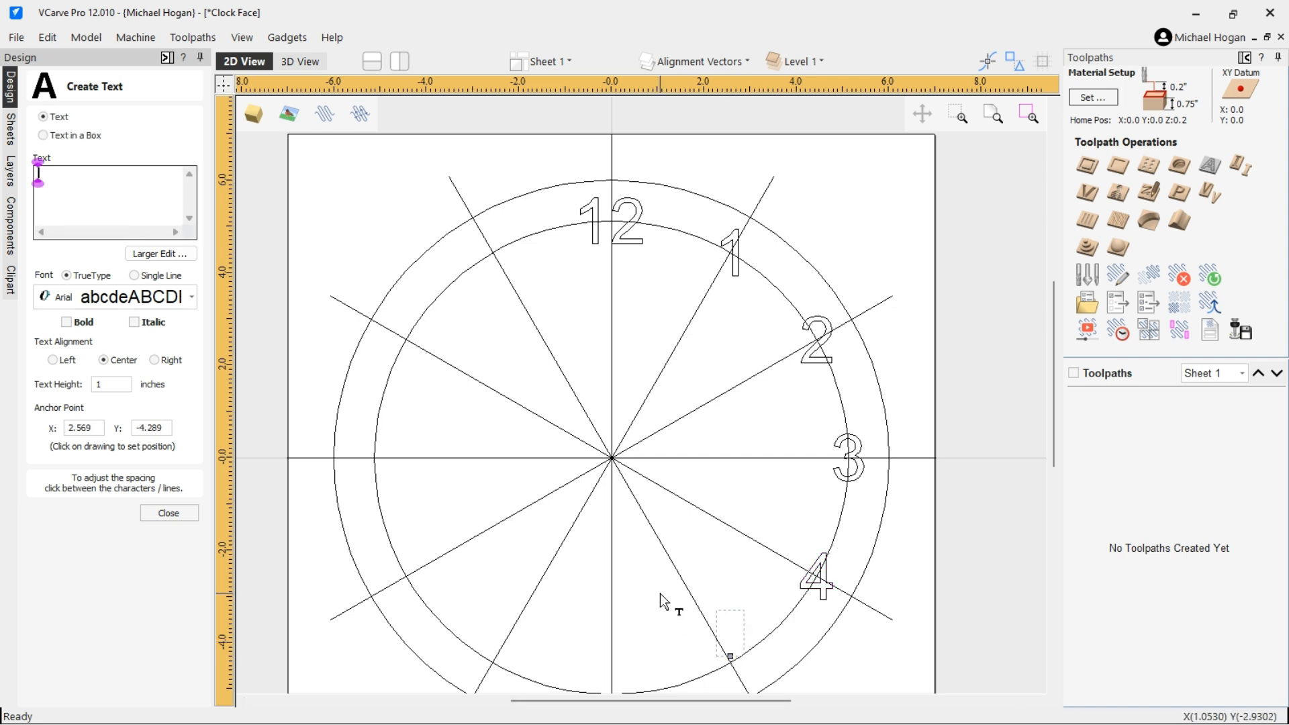
text(5)
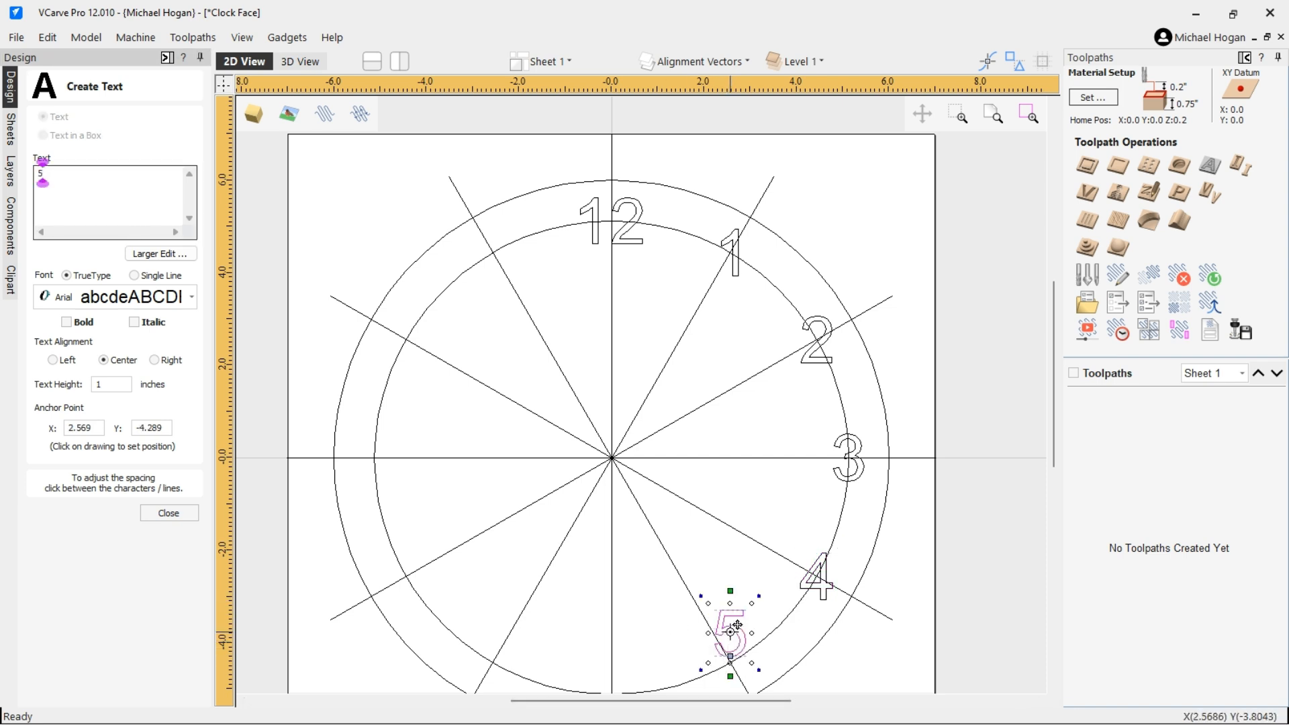
drag(738, 626, 739, 656)
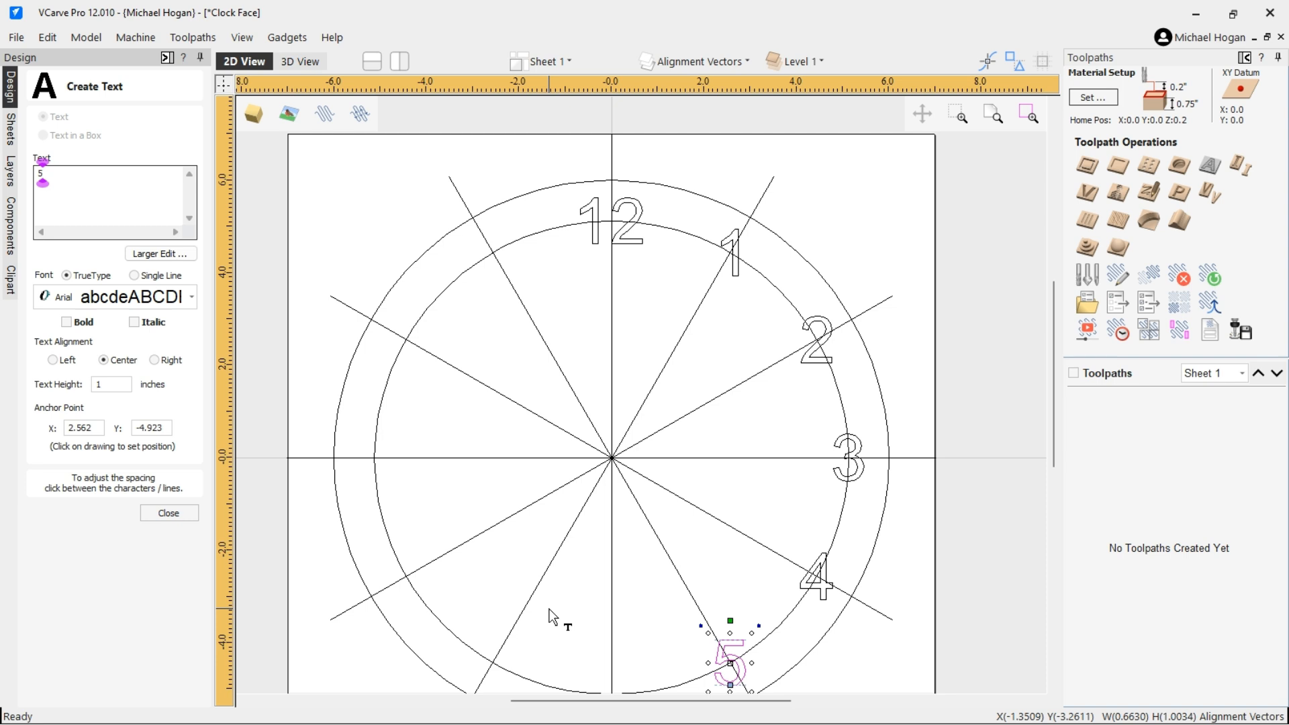
Add the text "6" and centre it where the inner circle crosses the vertical 6 o'clock line.
scroll(557, 582, down, 2)
scroll(615, 529, up, 2)
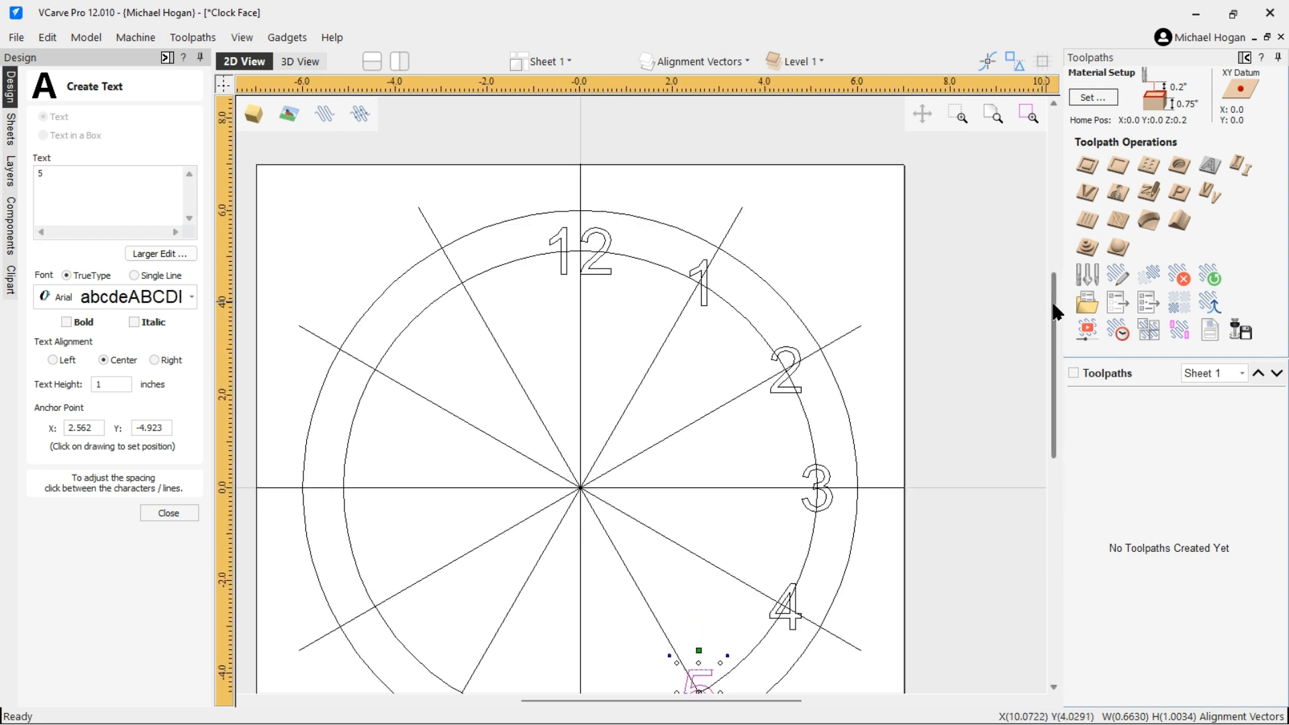
drag(1053, 298, 1057, 371)
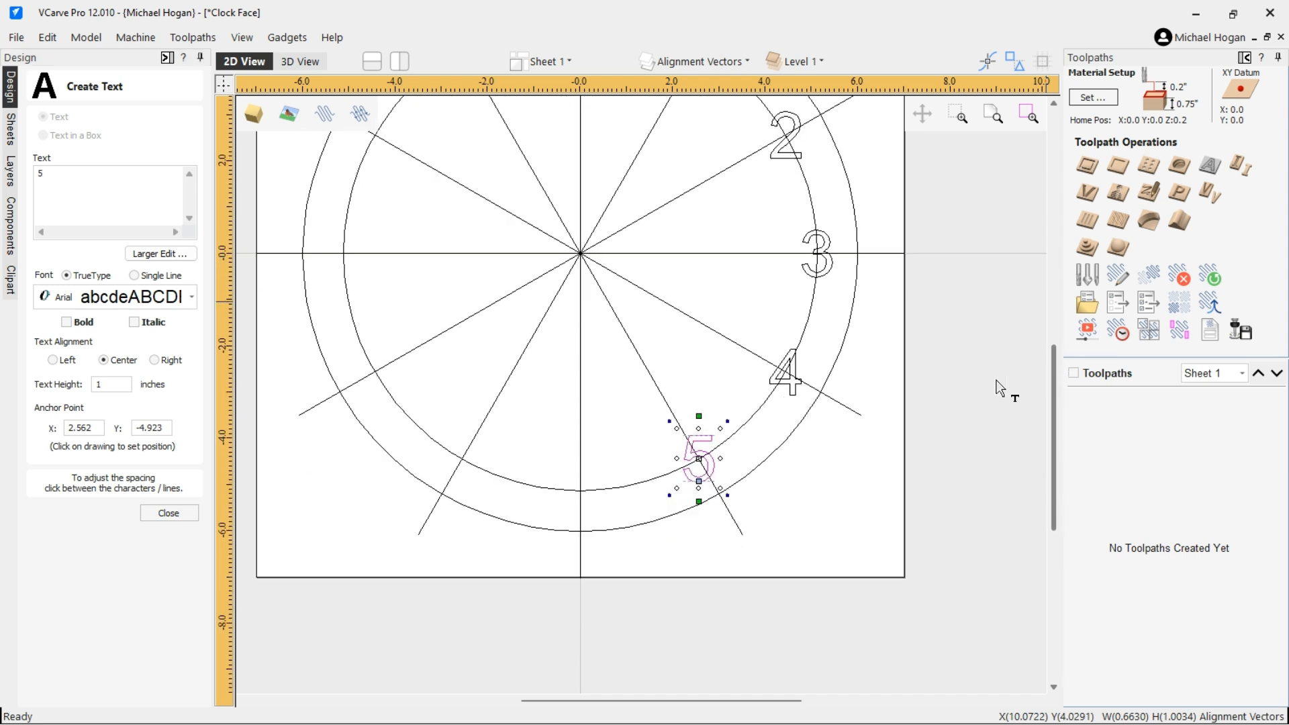
click(575, 476)
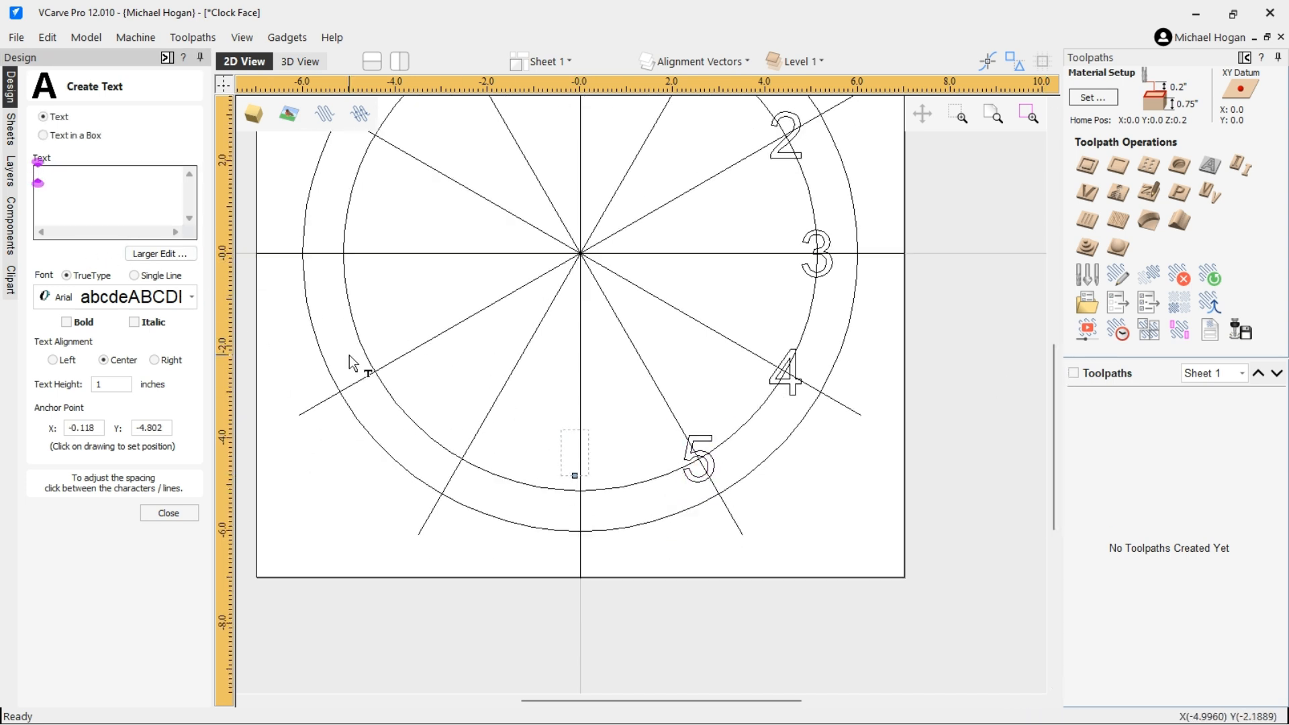
text(6)
drag(585, 446, 587, 483)
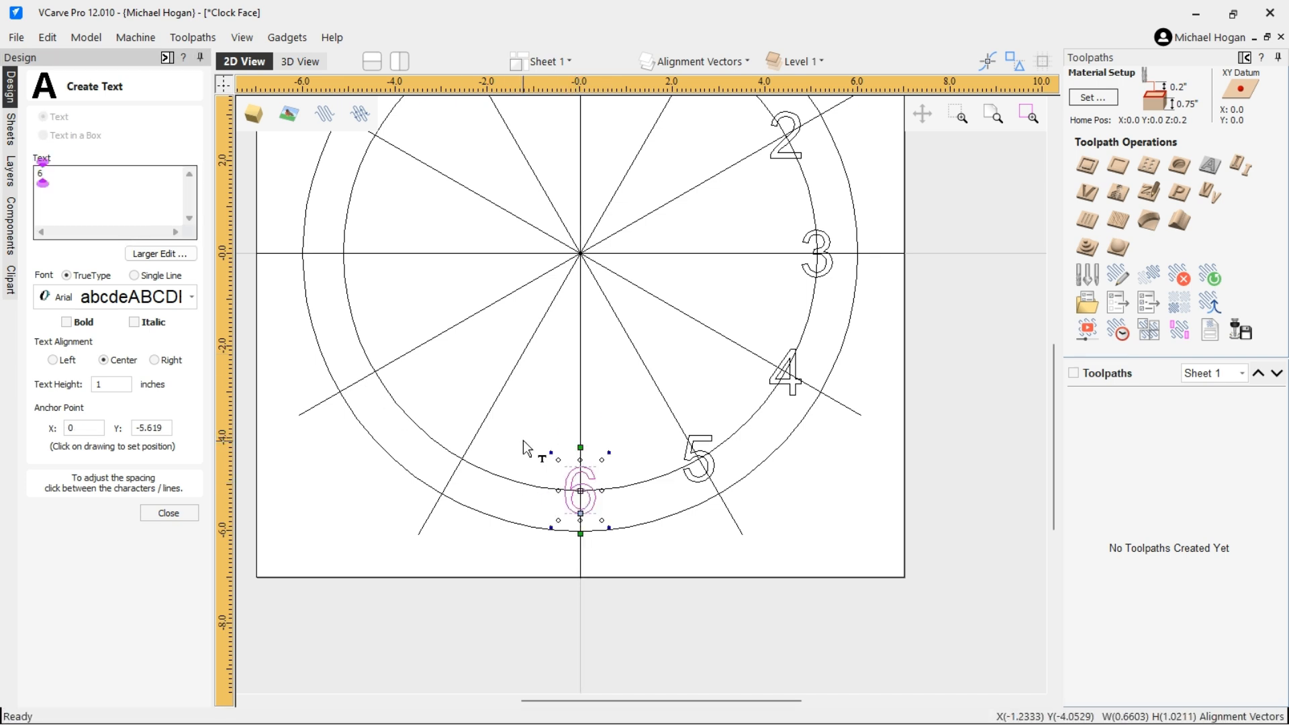
Add the text "7" and centre it where the inner circle crosses the 7 o'clock line.
click(473, 444)
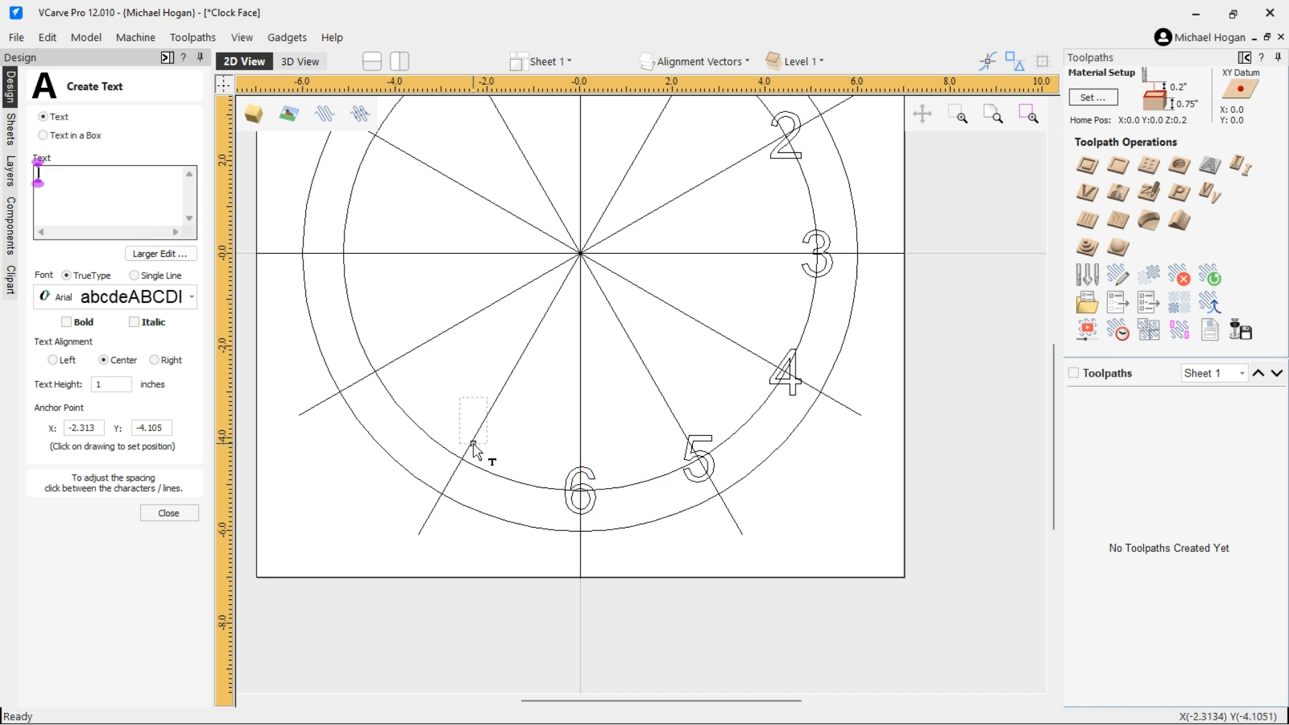
text(7)
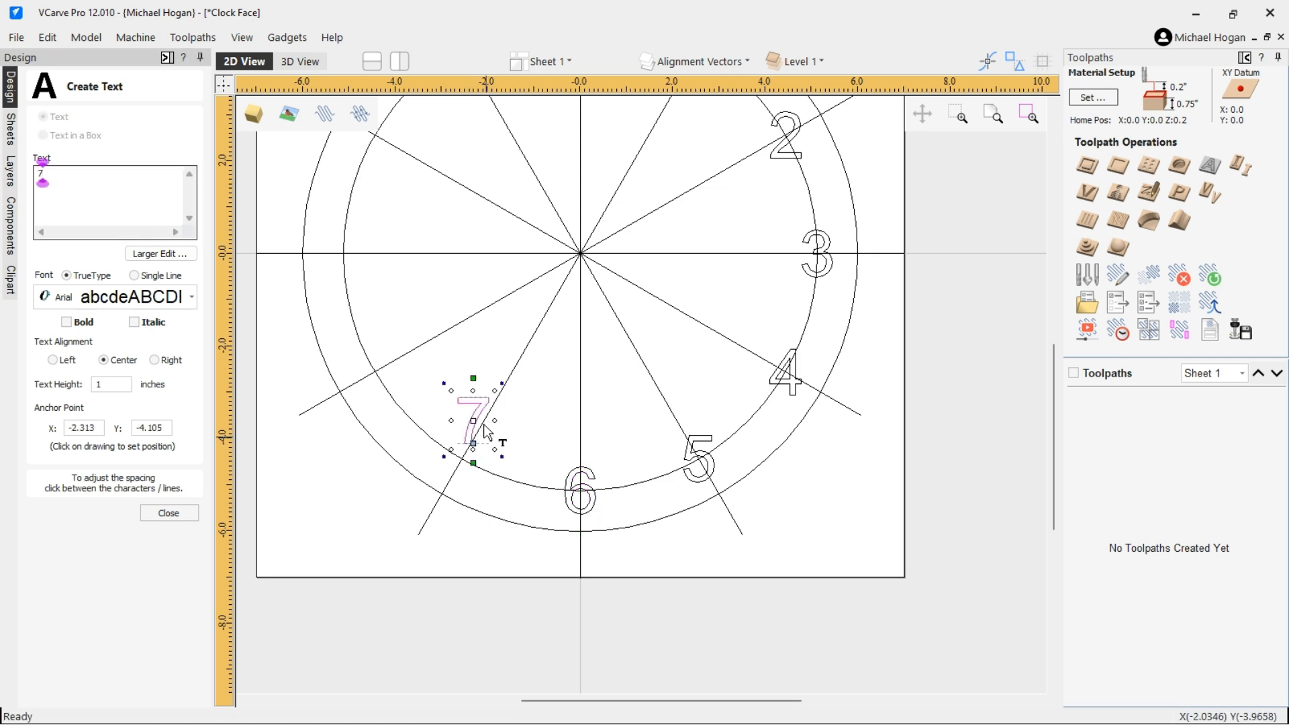
drag(474, 426, 463, 460)
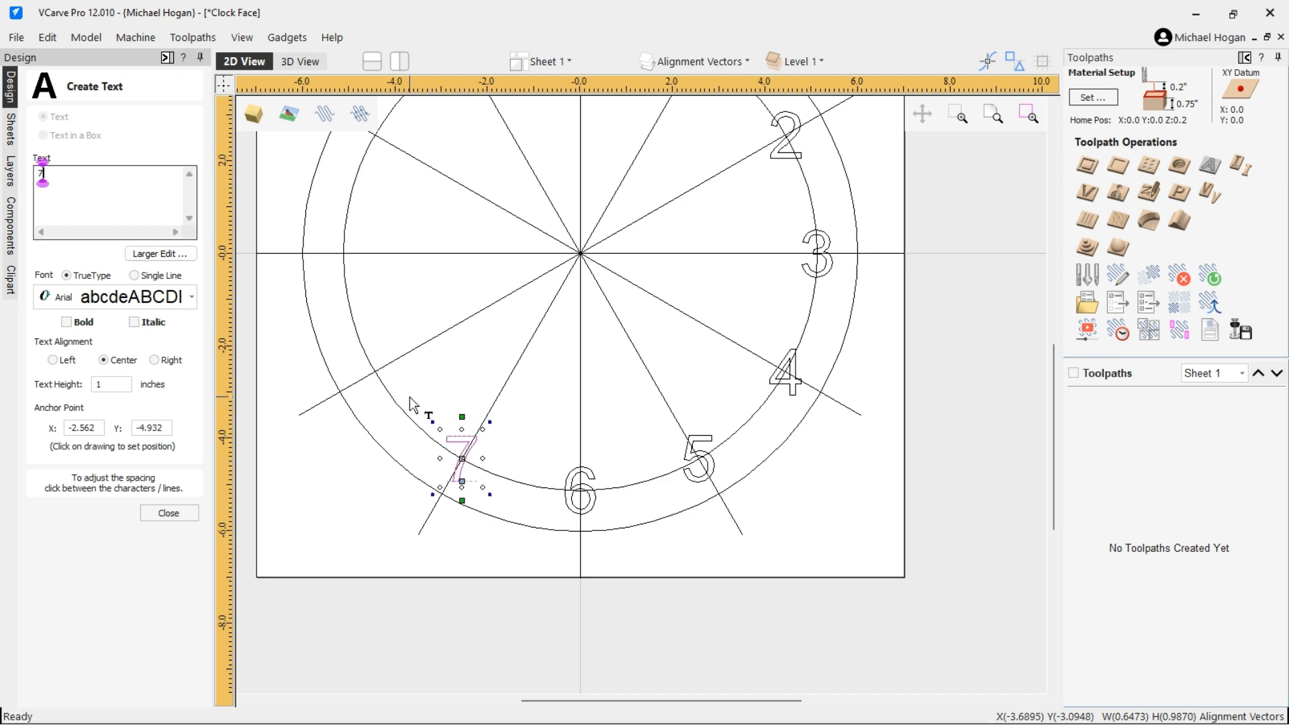
Add the text "8" and centre it where the inner circle crosses the 8 o'clock line.
click(406, 345)
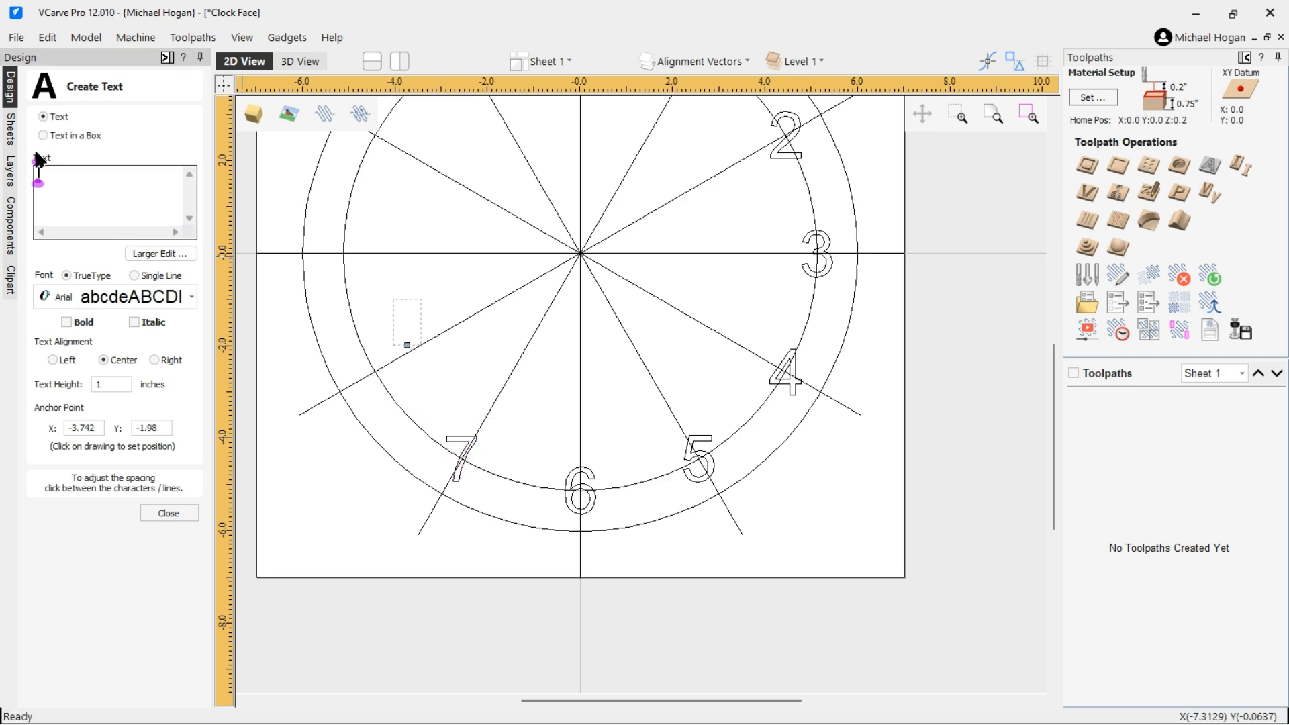
text(8)
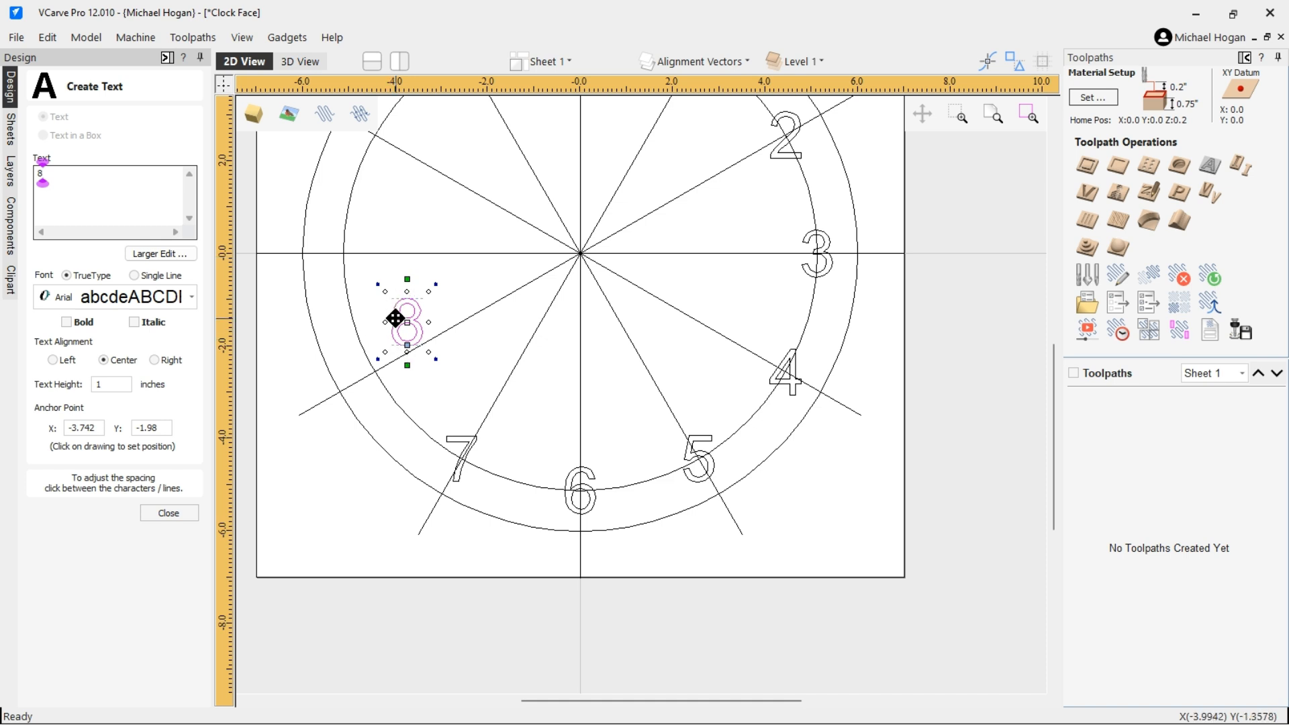
drag(416, 316, 374, 369)
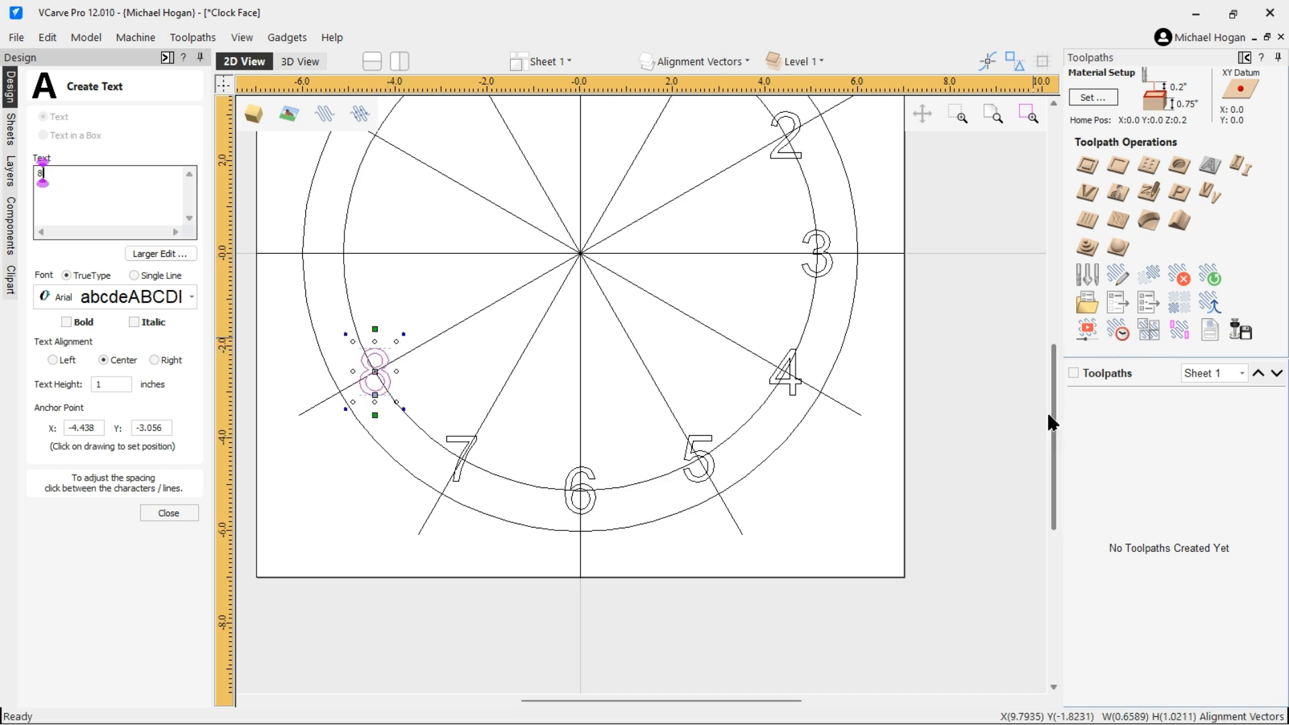
Add the text "9" and centre it where the inner circle crosses the horizontal 9 o'clock line.
drag(1052, 413, 1052, 347)
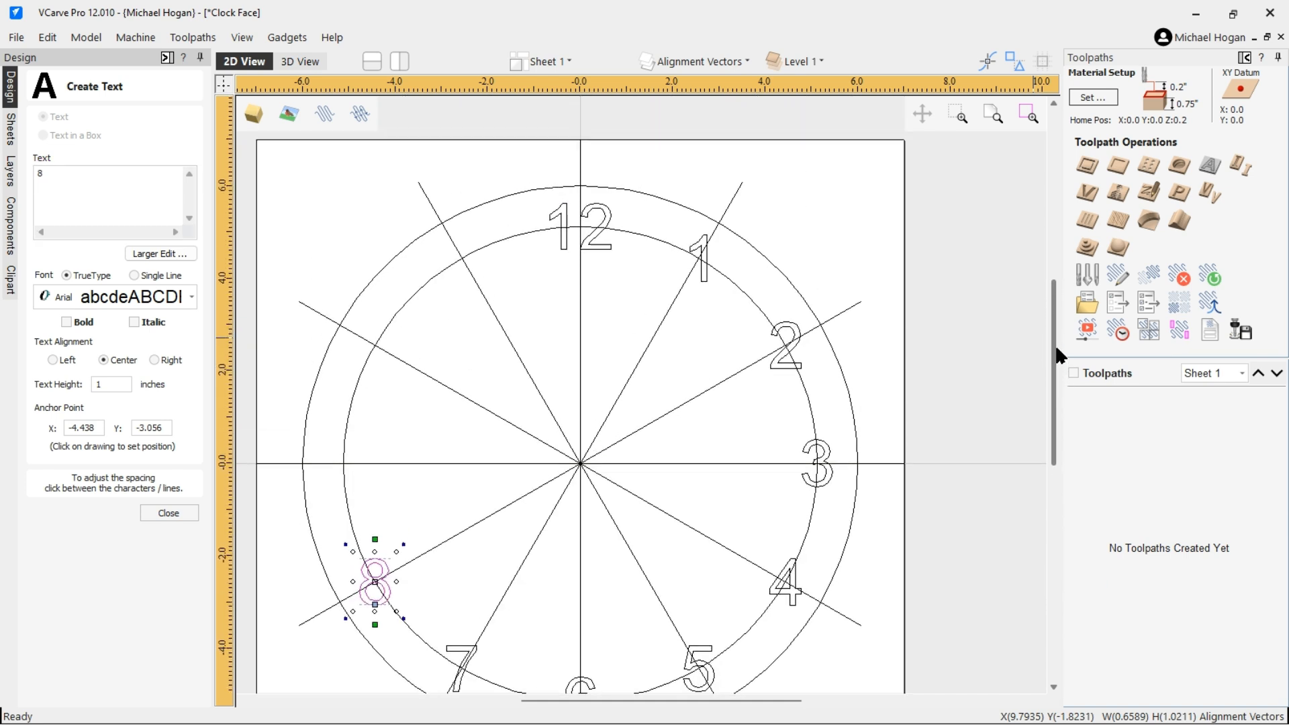
click(365, 459)
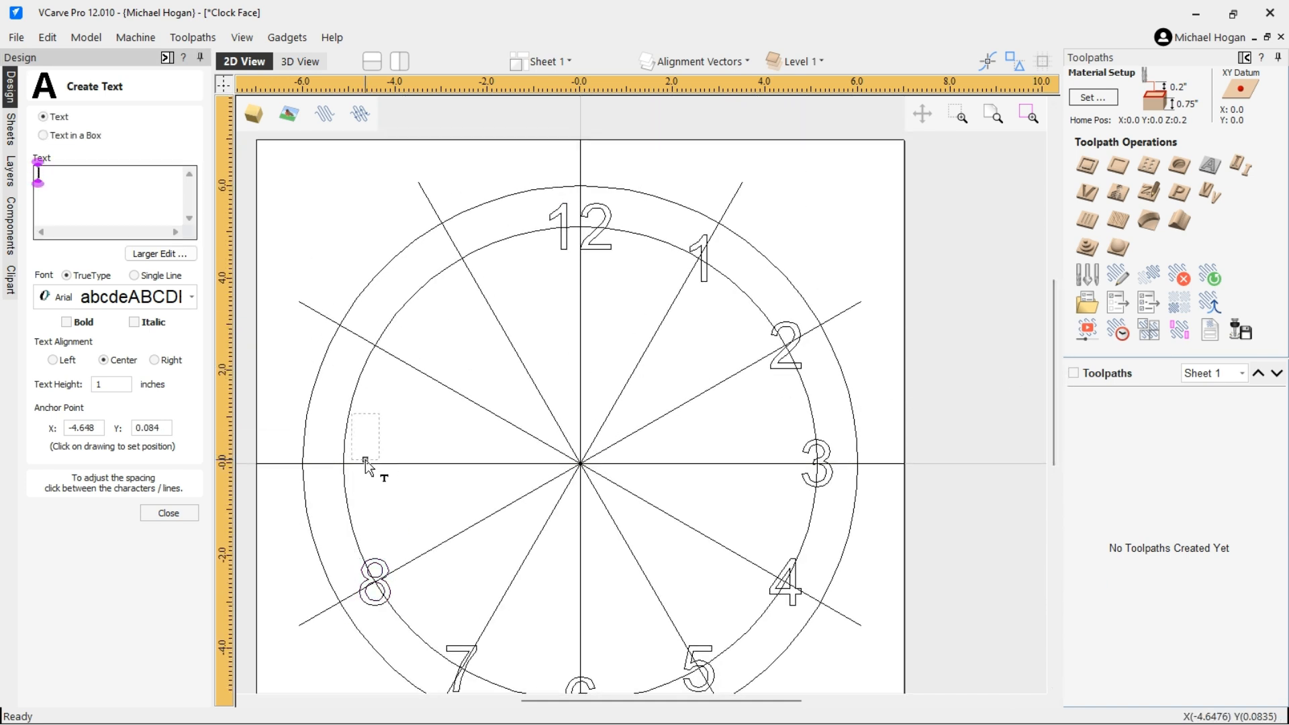
text(9)
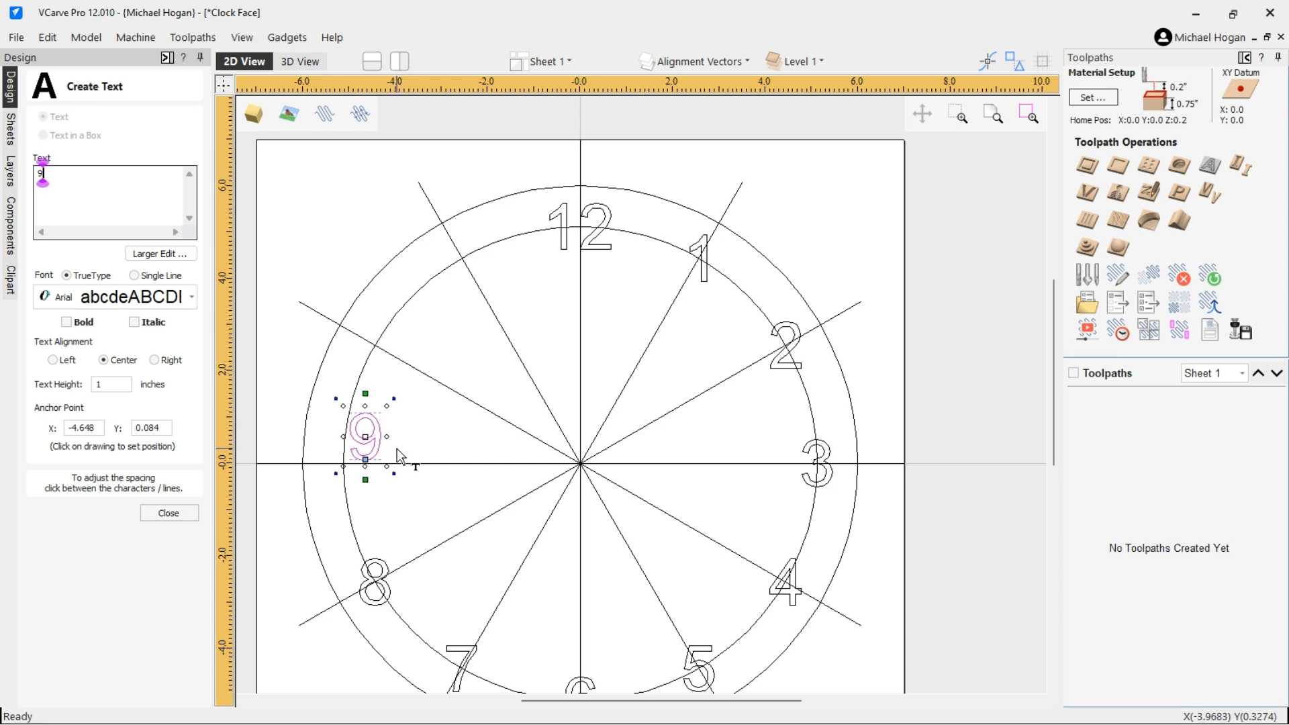
drag(368, 434, 343, 461)
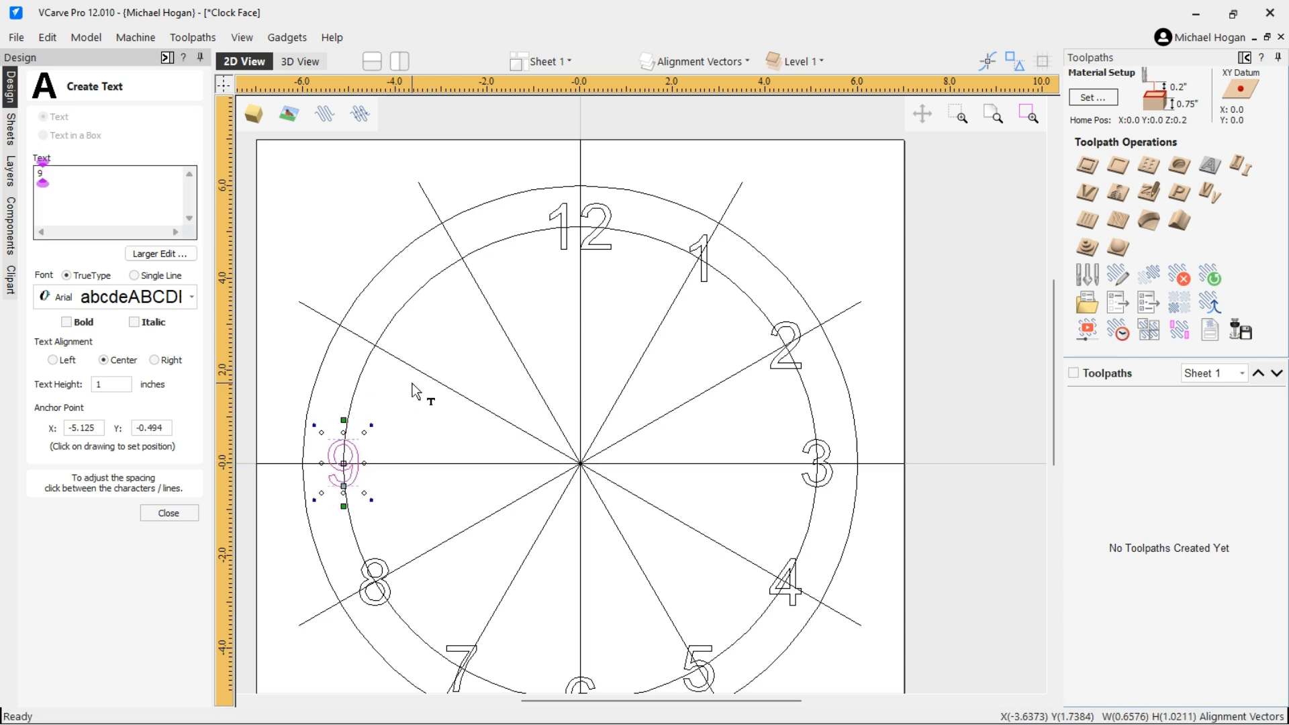
Create the text "10", finish the text command, and centre the number where the inner circle crosses the 10 o'clock line.
click(385, 341)
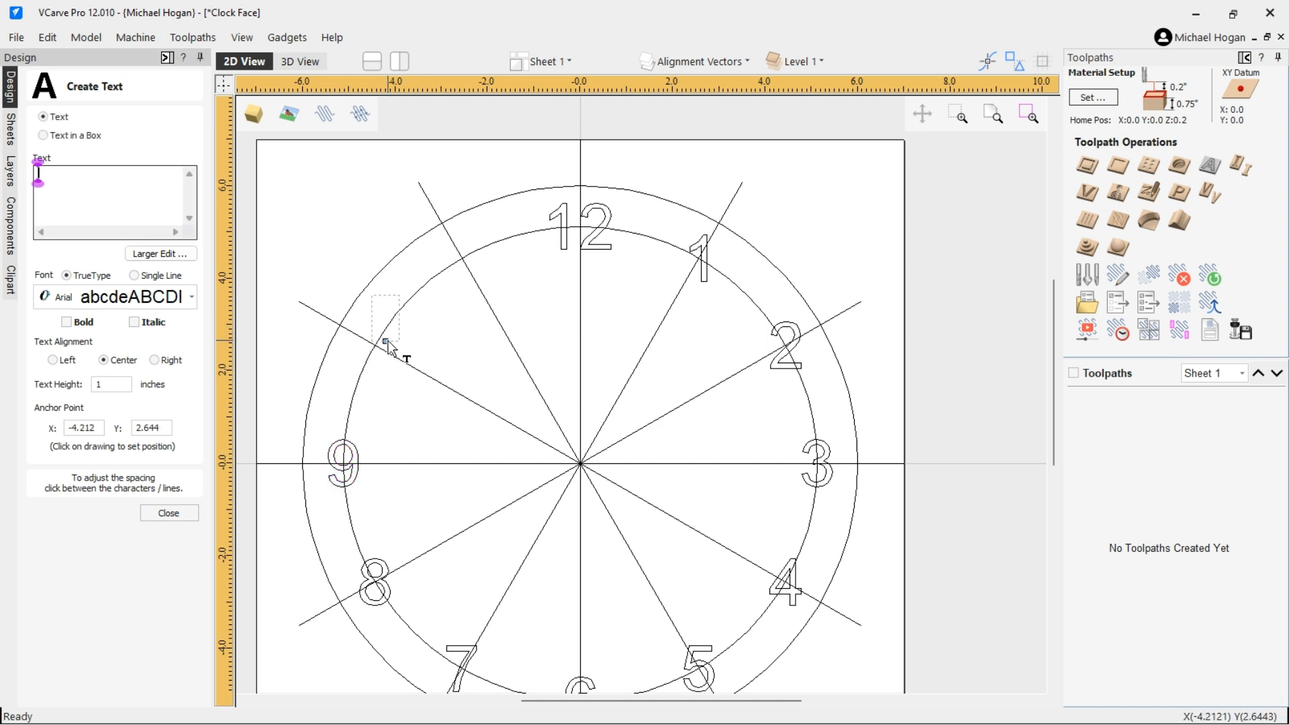
text(10)
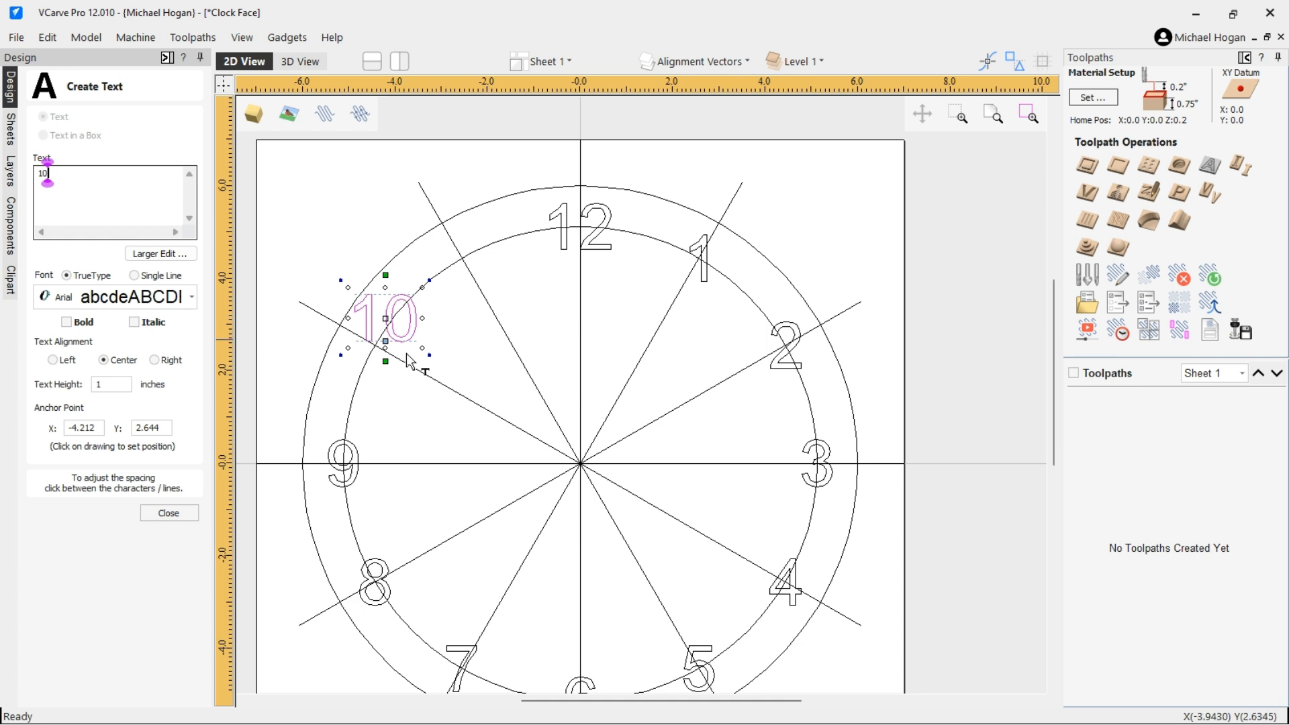
click(169, 513)
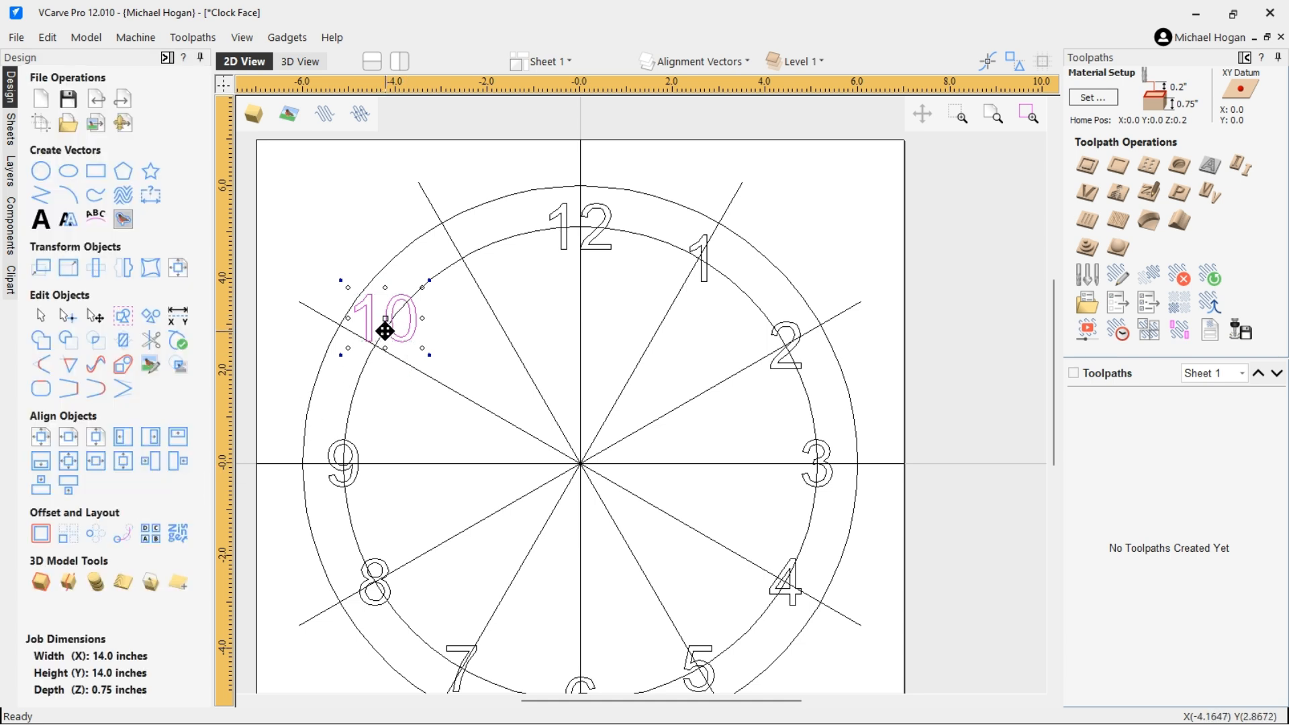
drag(388, 313, 376, 344)
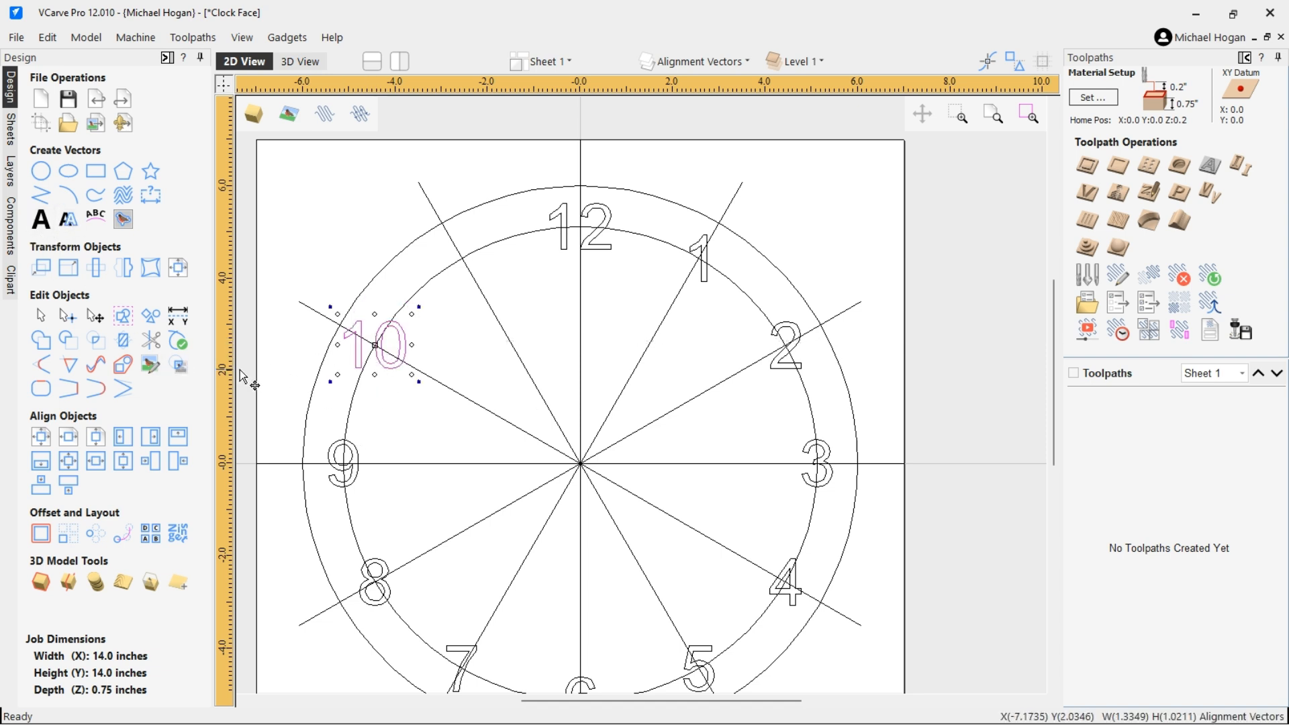
Create the text "11", finish the text command, and centre the number where the inner circle crosses the 11 o'clock line.
click(40, 219)
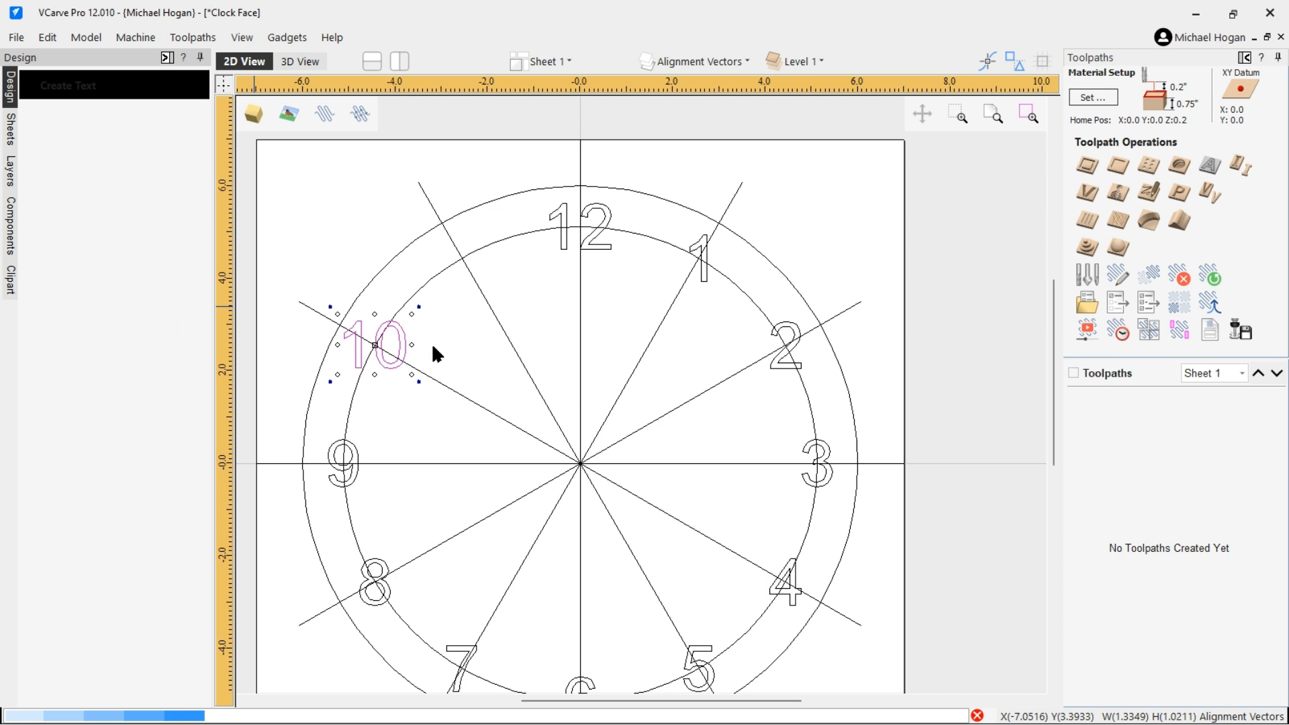
click(481, 259)
text(11)
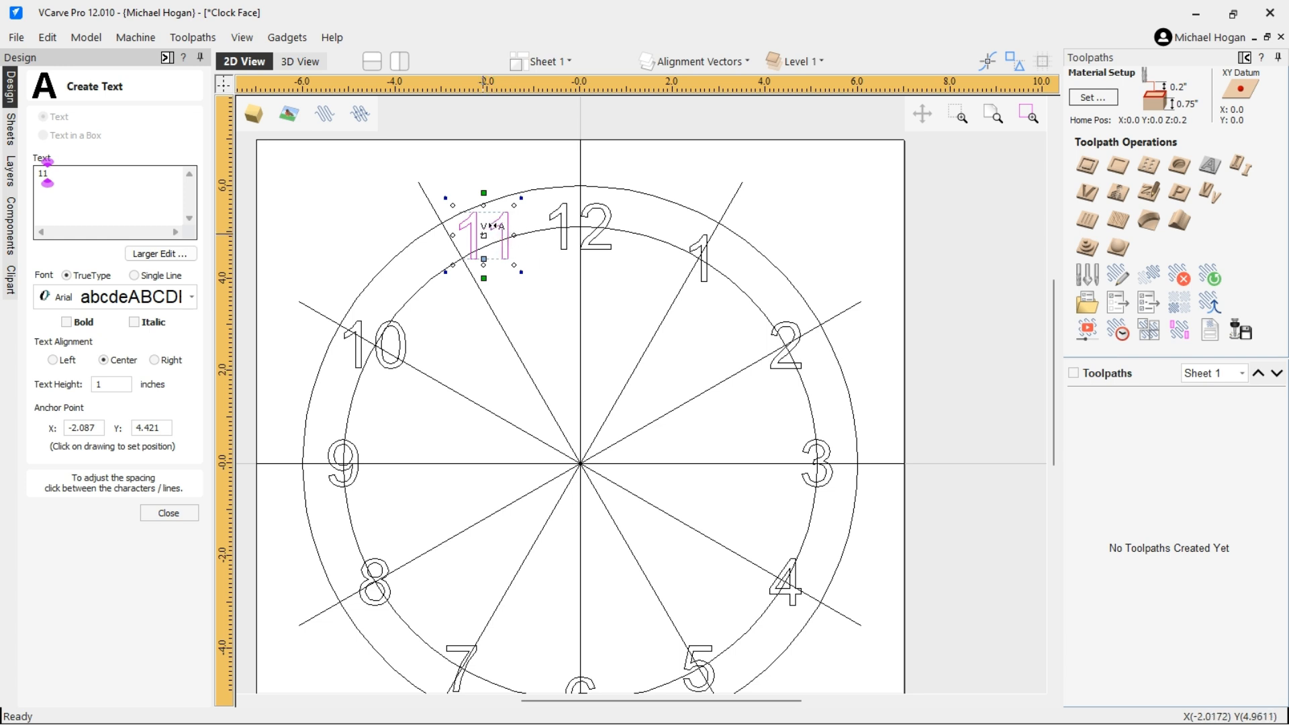
click(168, 513)
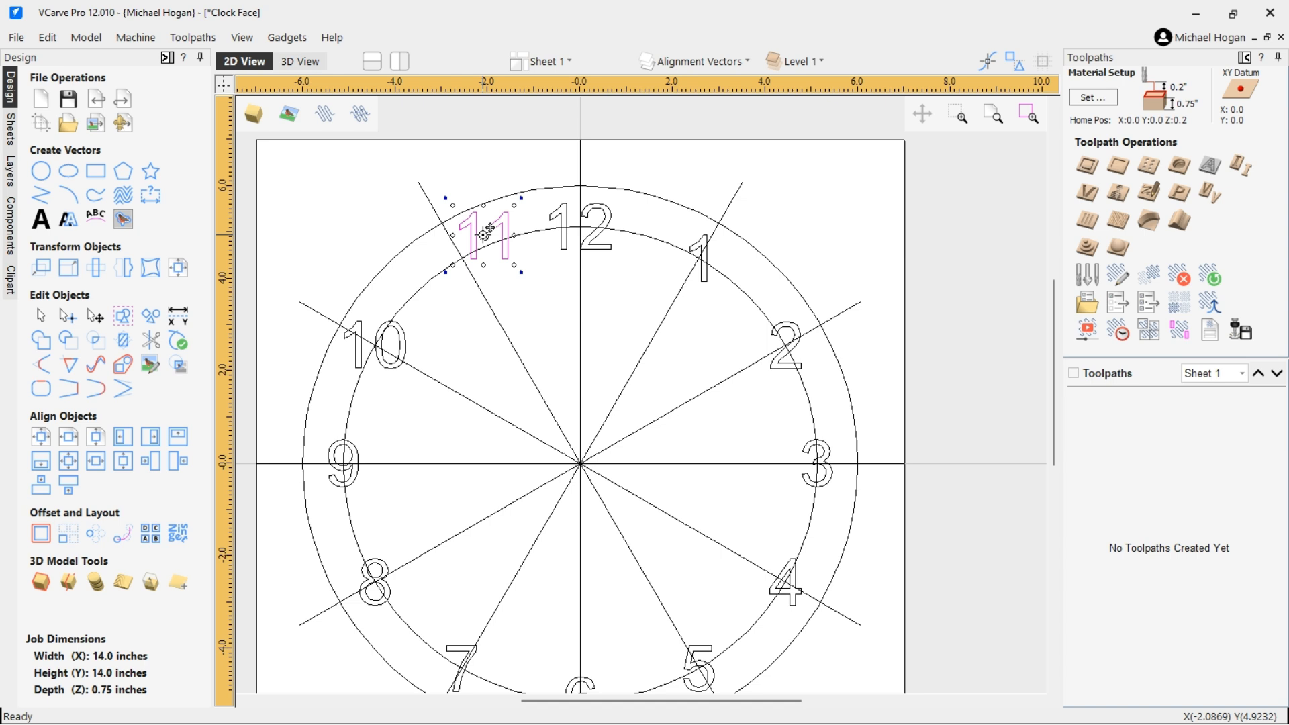
drag(461, 260, 462, 258)
drag(462, 258, 484, 235)
click(278, 221)
click(505, 216)
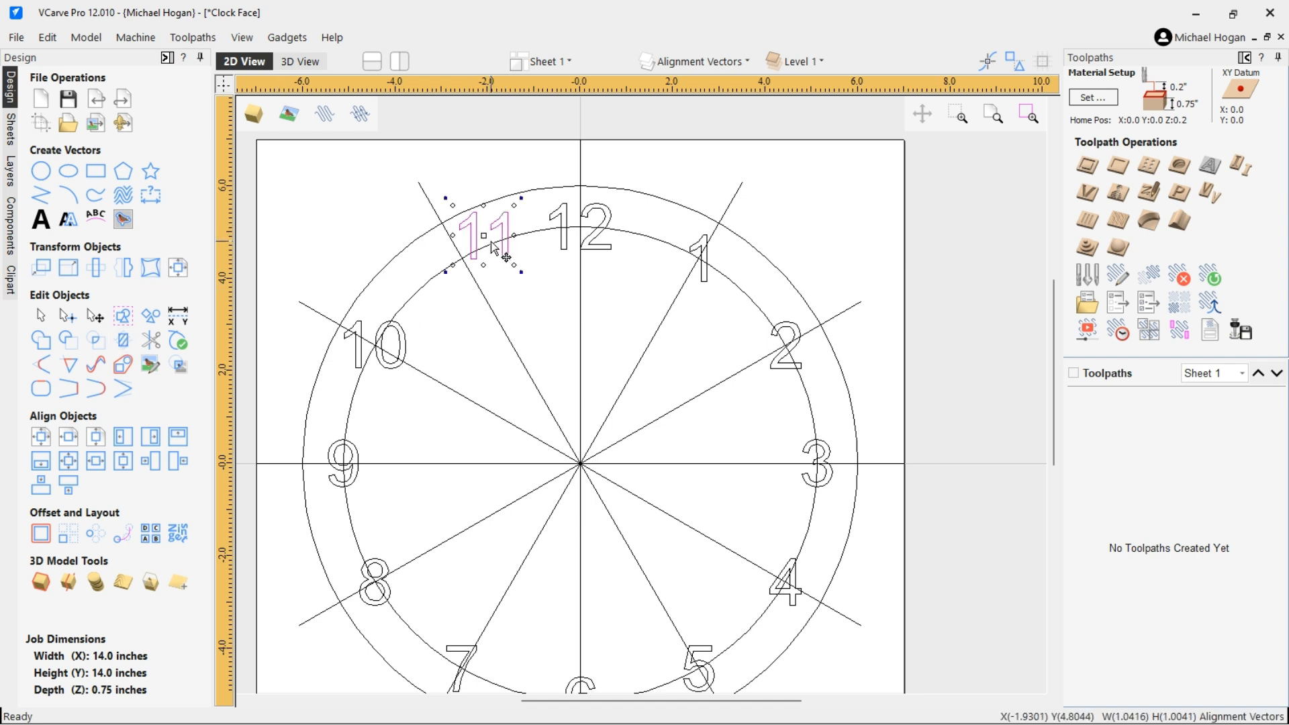
drag(489, 228, 462, 258)
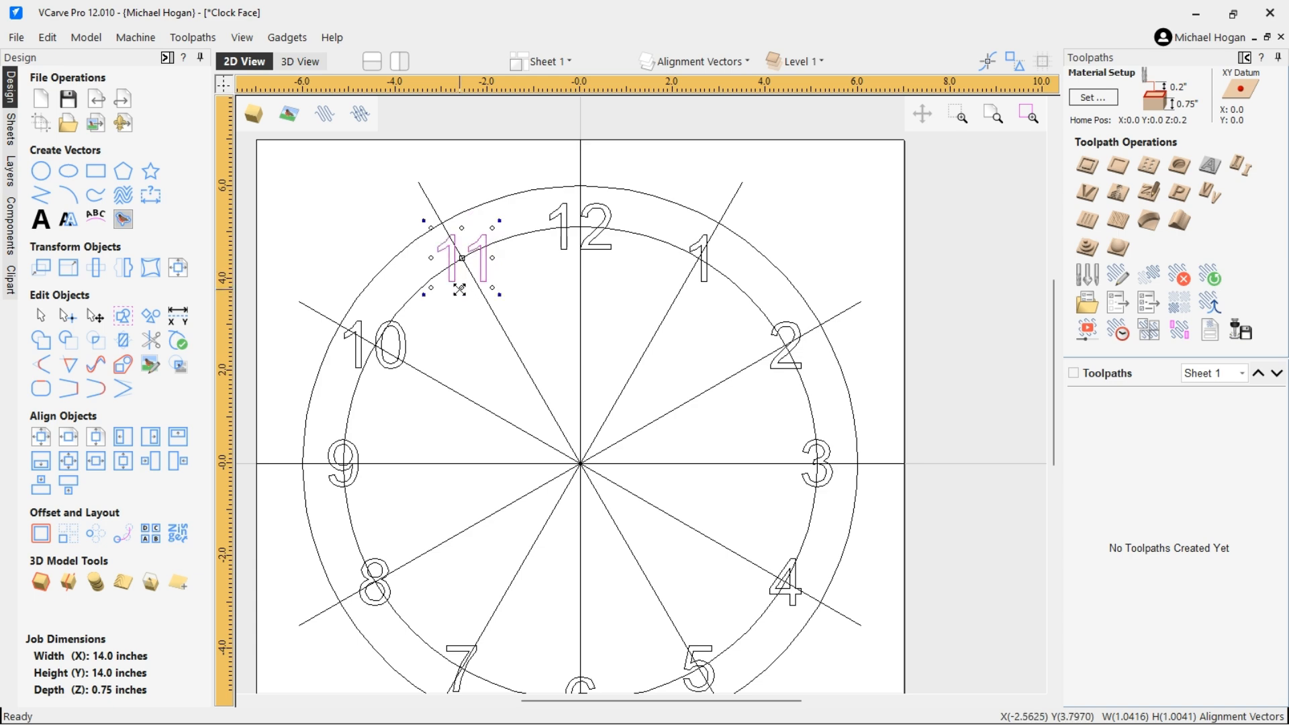
Deselect the number 11 and hide the Clock Face layer, leaving the Alignment Vectors layer shown.
scroll(460, 289, down, 4)
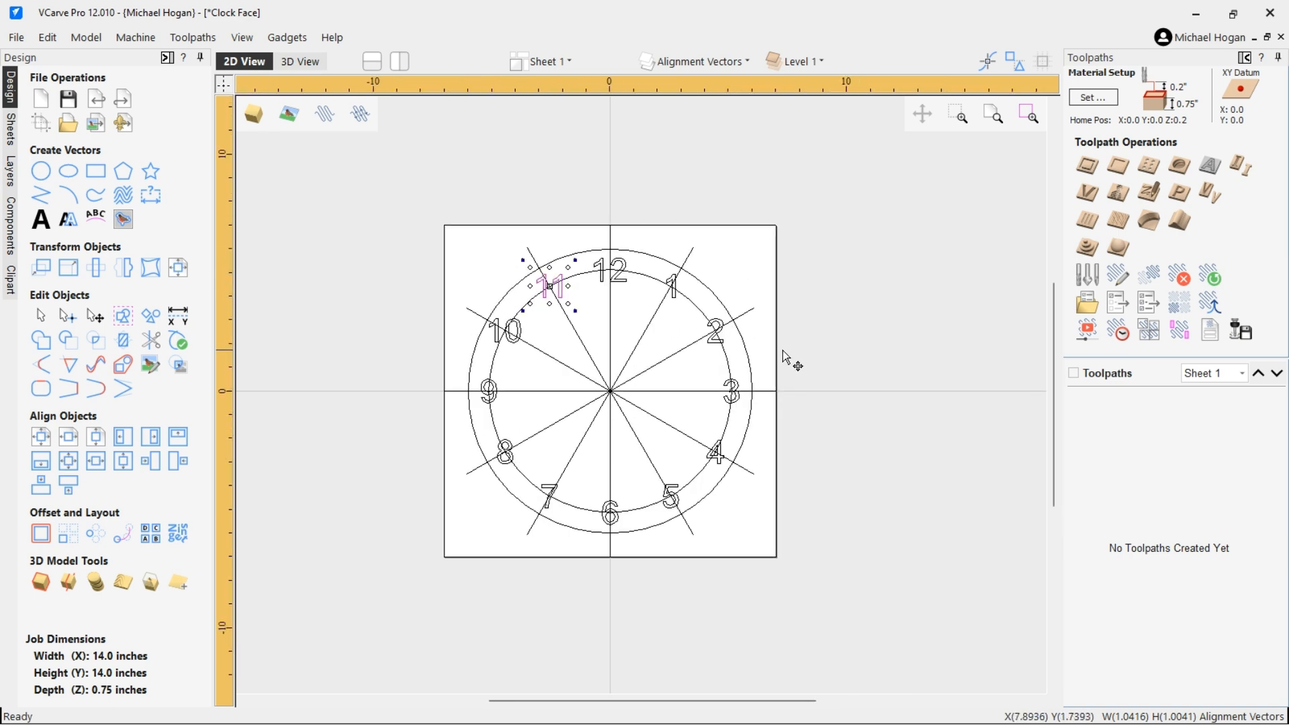
scroll(410, 538, up, 1)
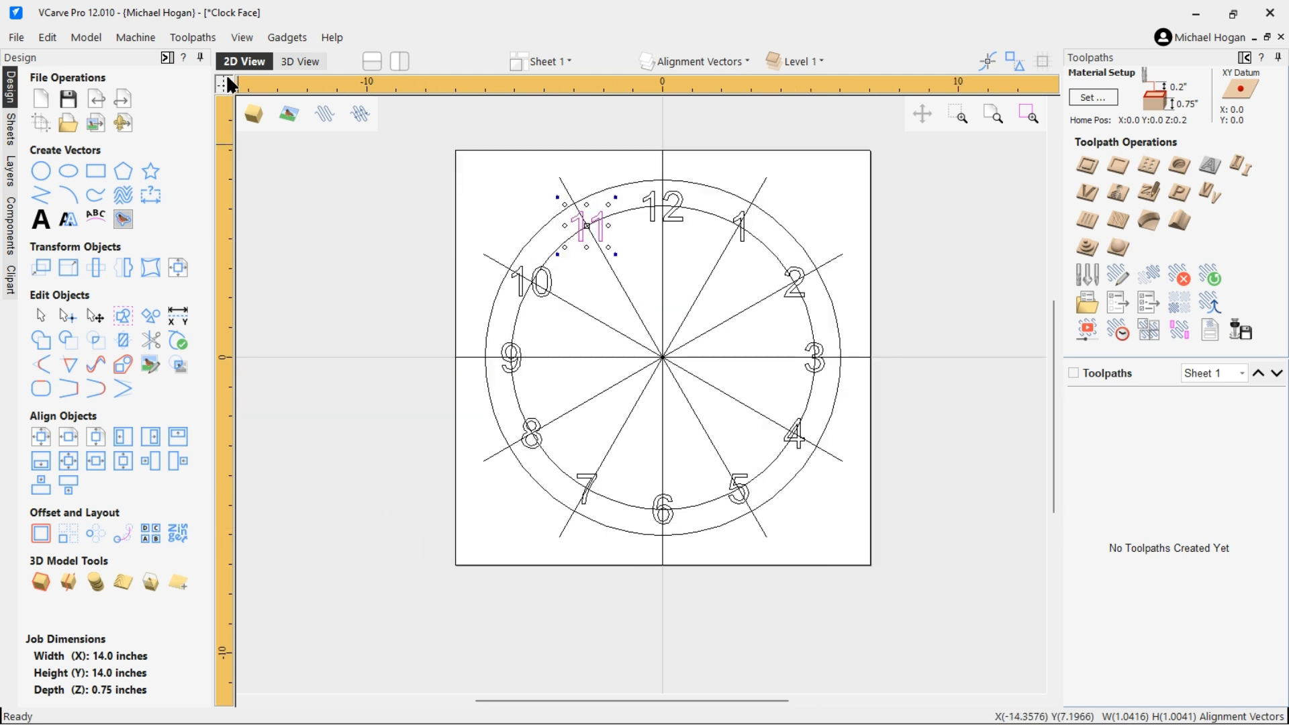
click(235, 39)
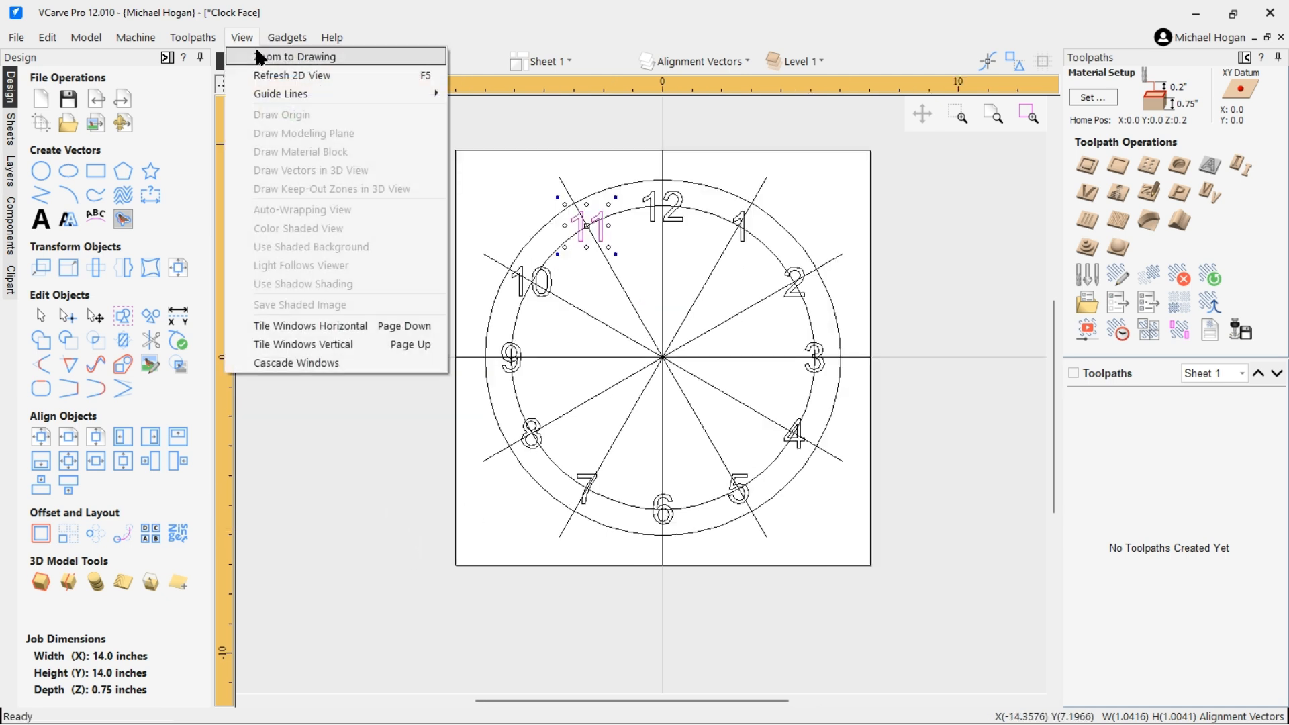
click(271, 58)
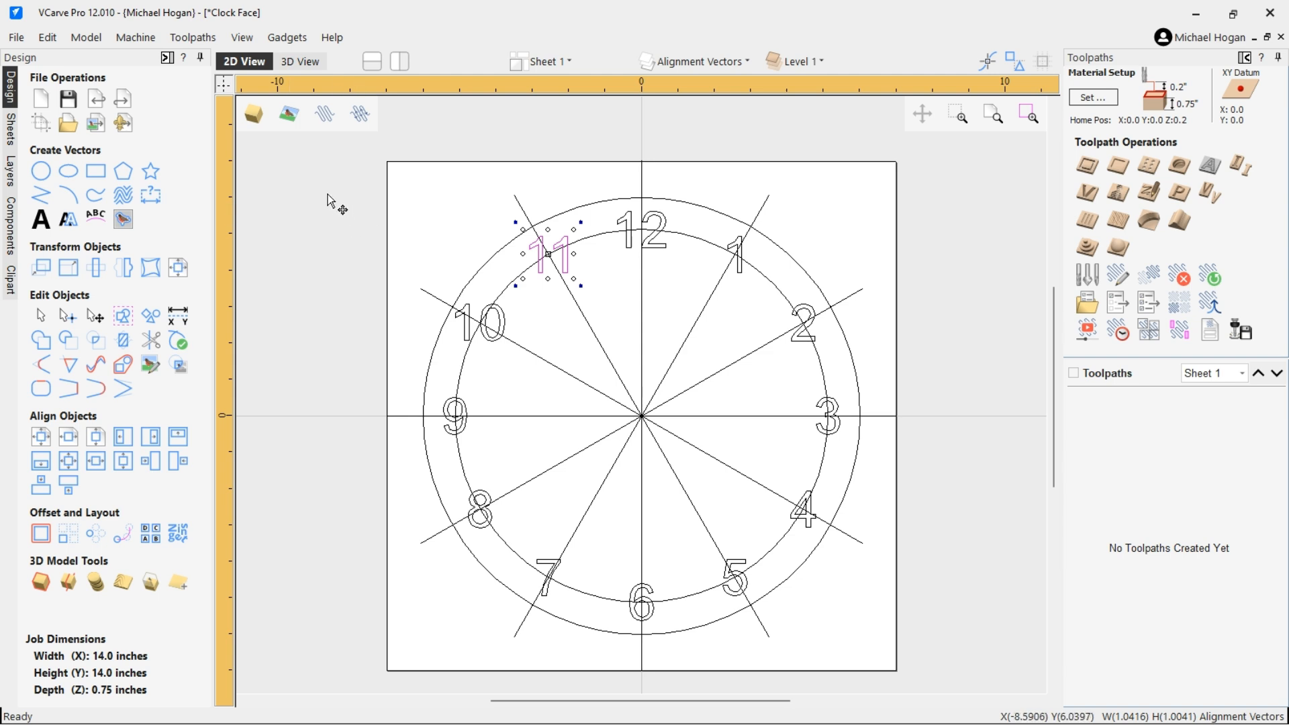
click(243, 287)
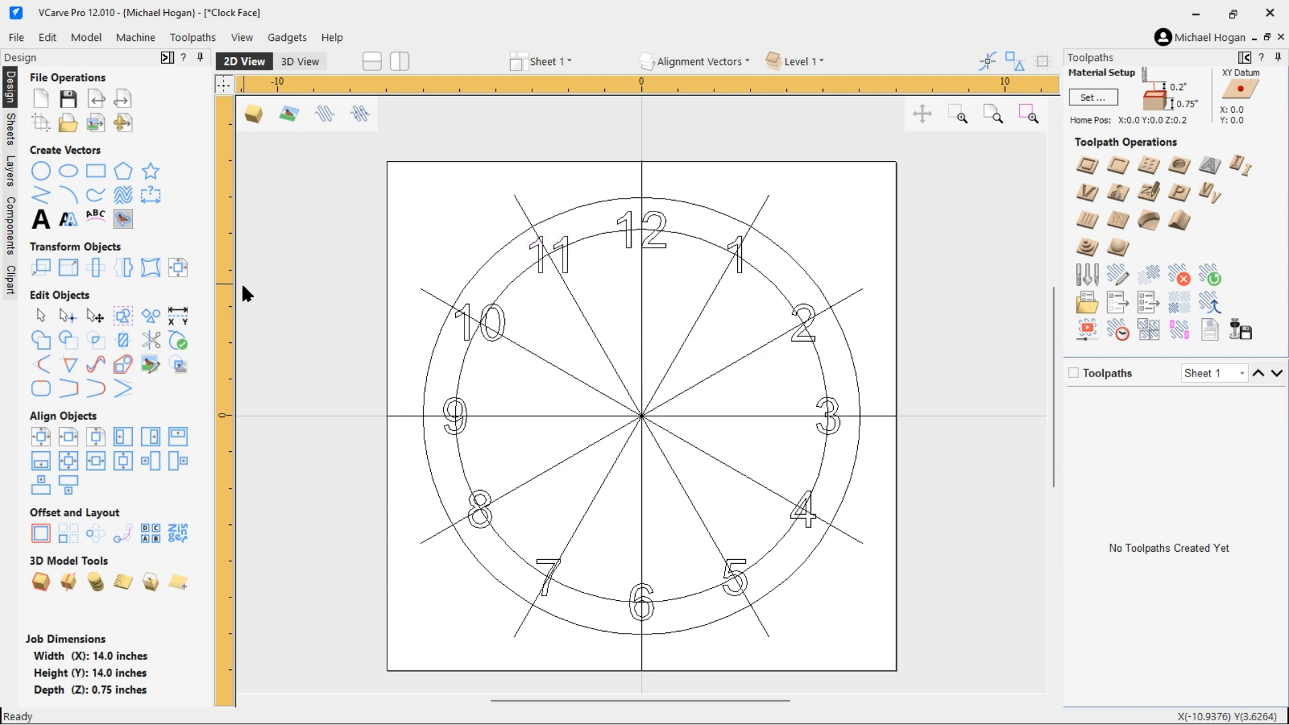
click(19, 173)
click(31, 108)
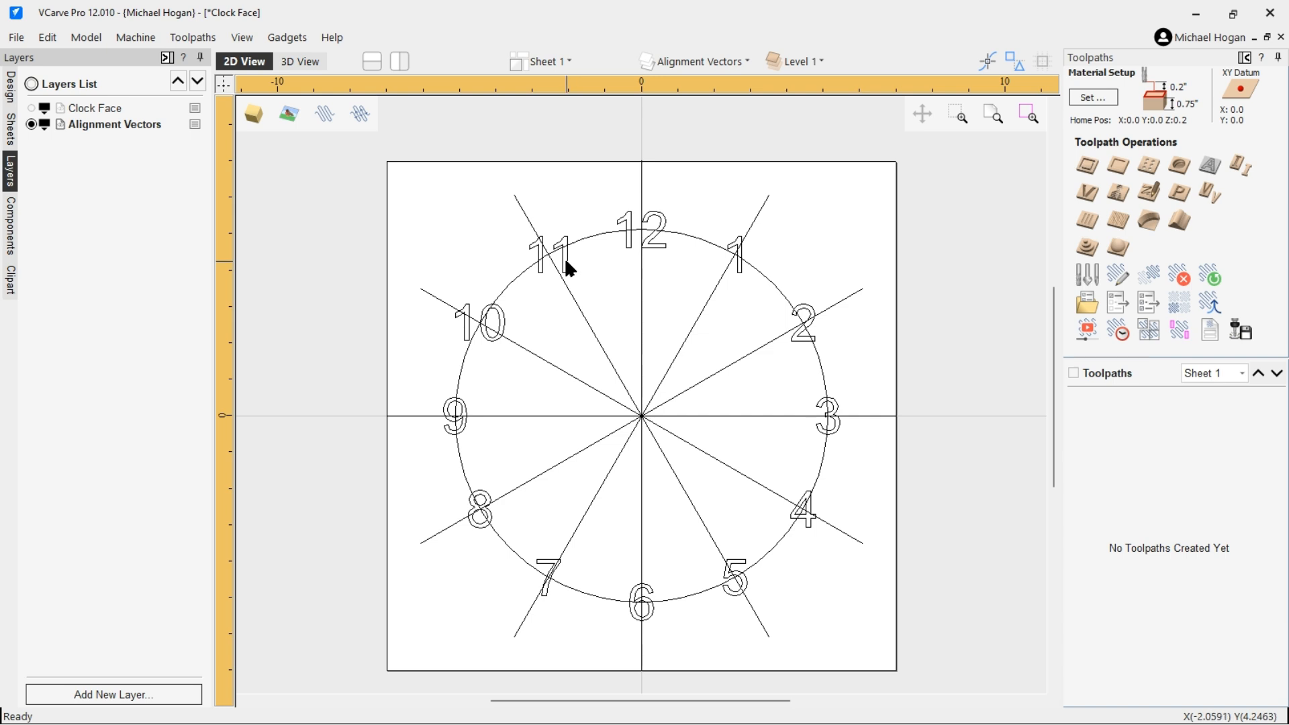
Select all twelve hour numbers around the circle and move them from the Alignment Vectors layer to the Clock Face layer.
key(Tab)
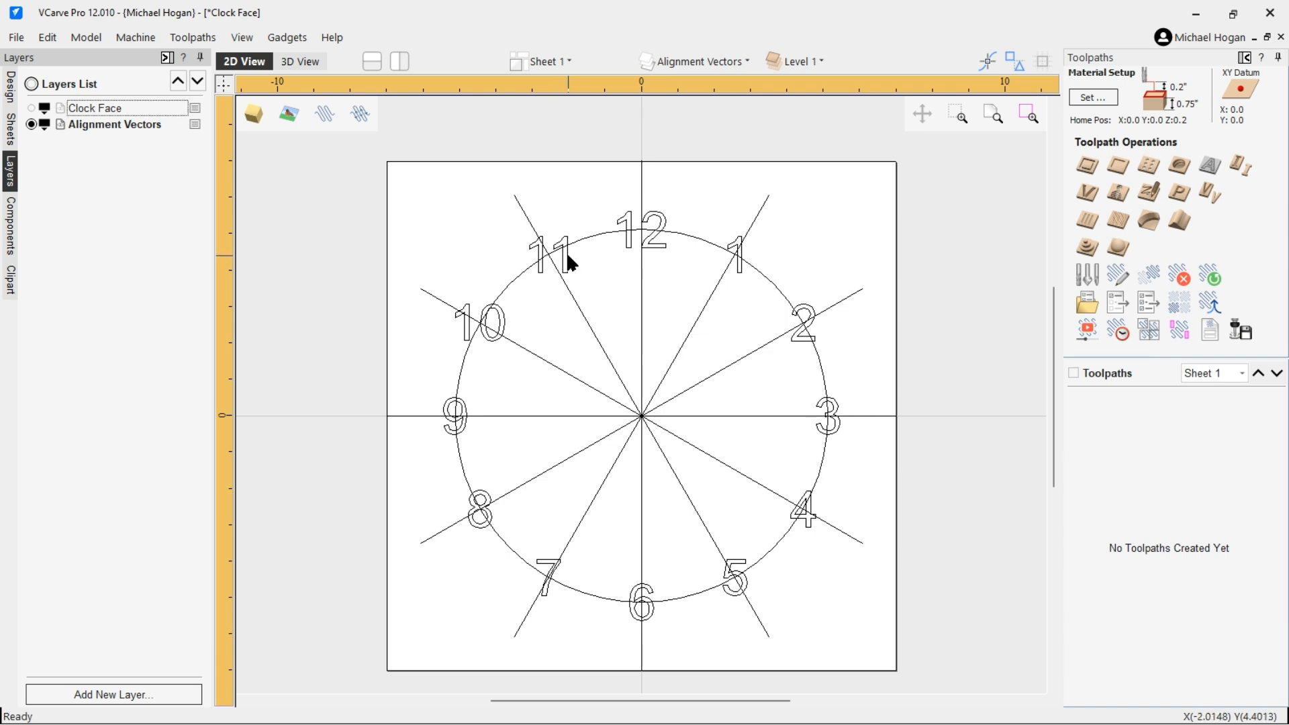
click(565, 255)
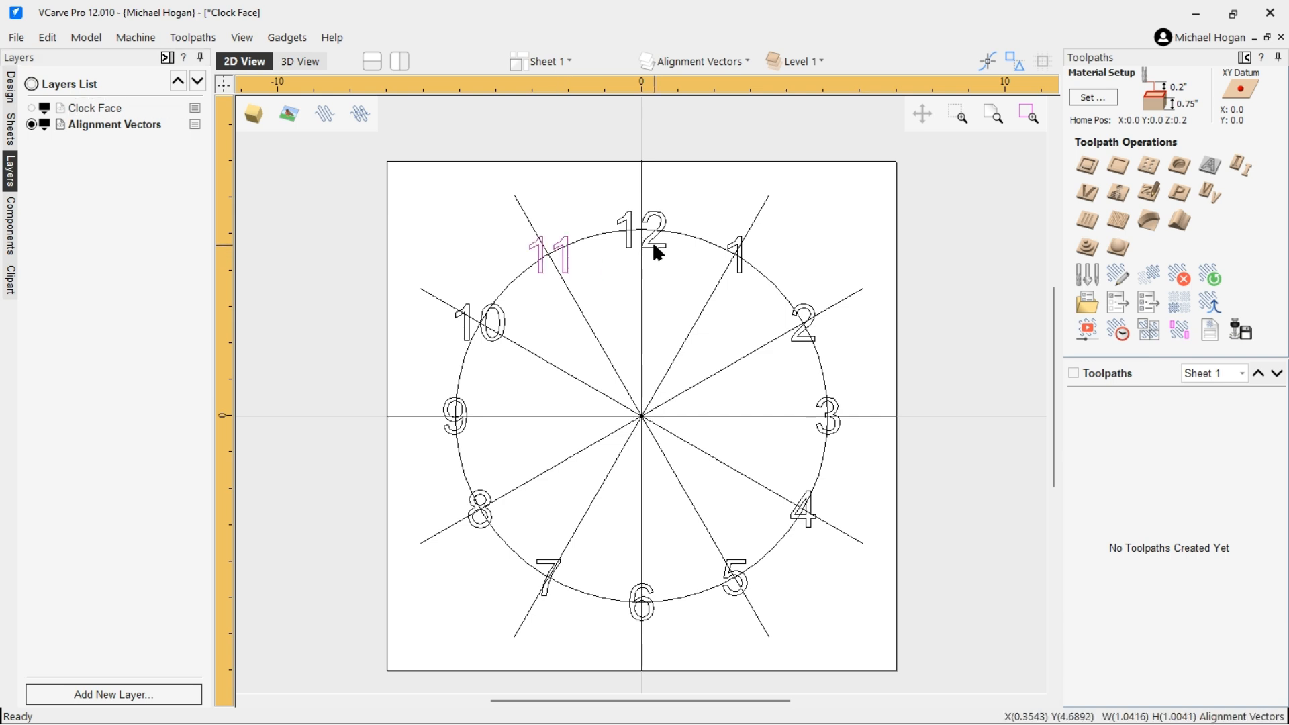
shift+click(652, 243)
shift+click(738, 243)
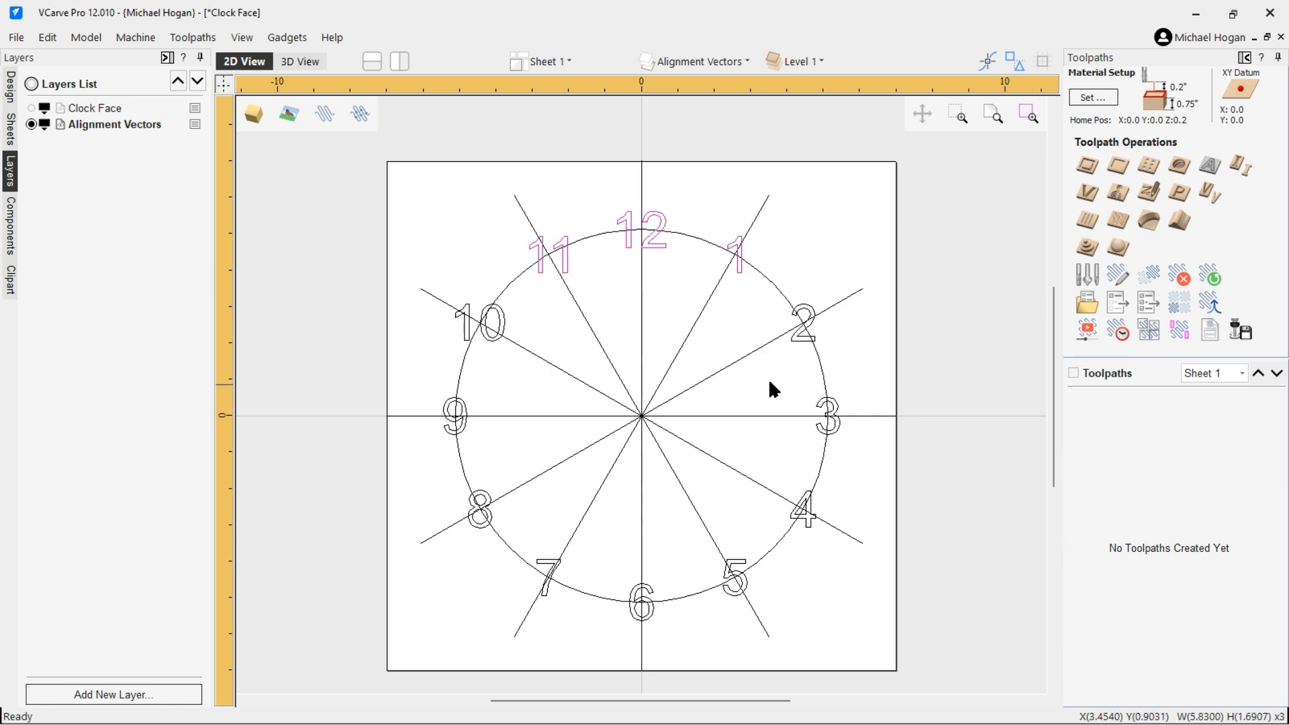
shift+click(795, 339)
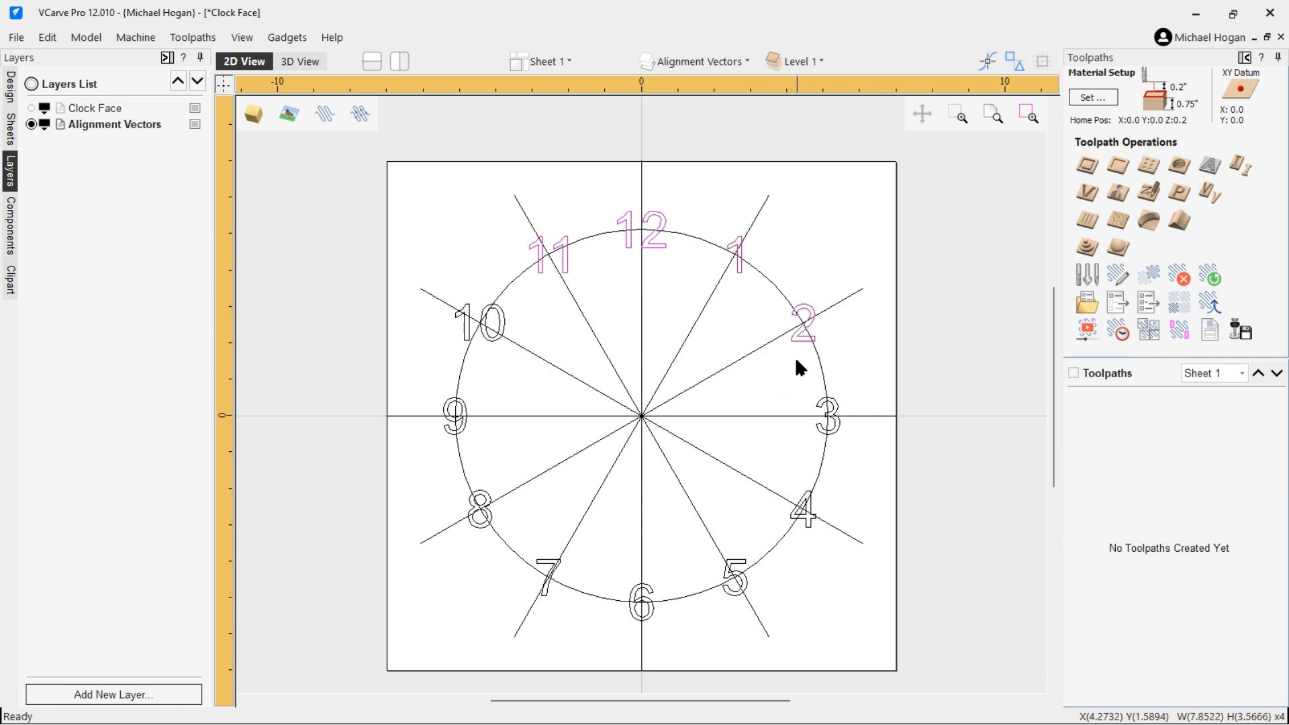
shift+click(825, 428)
shift+click(806, 517)
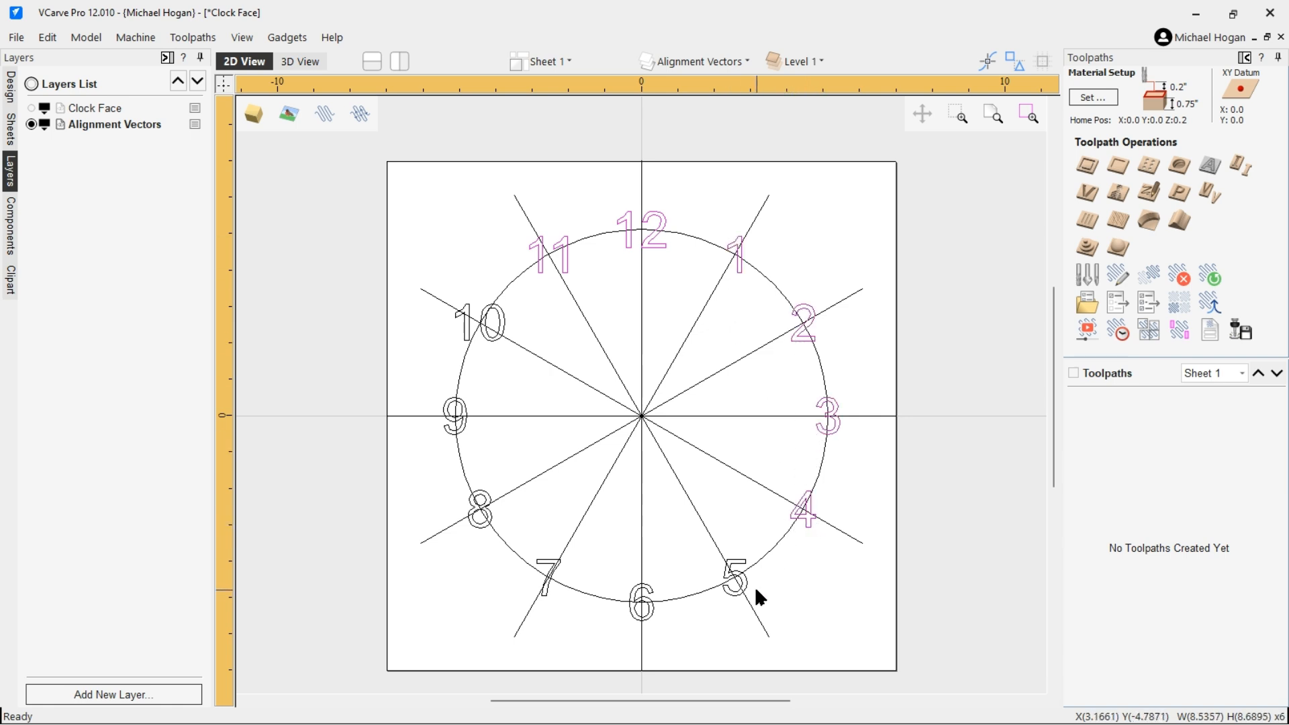
shift+click(729, 596)
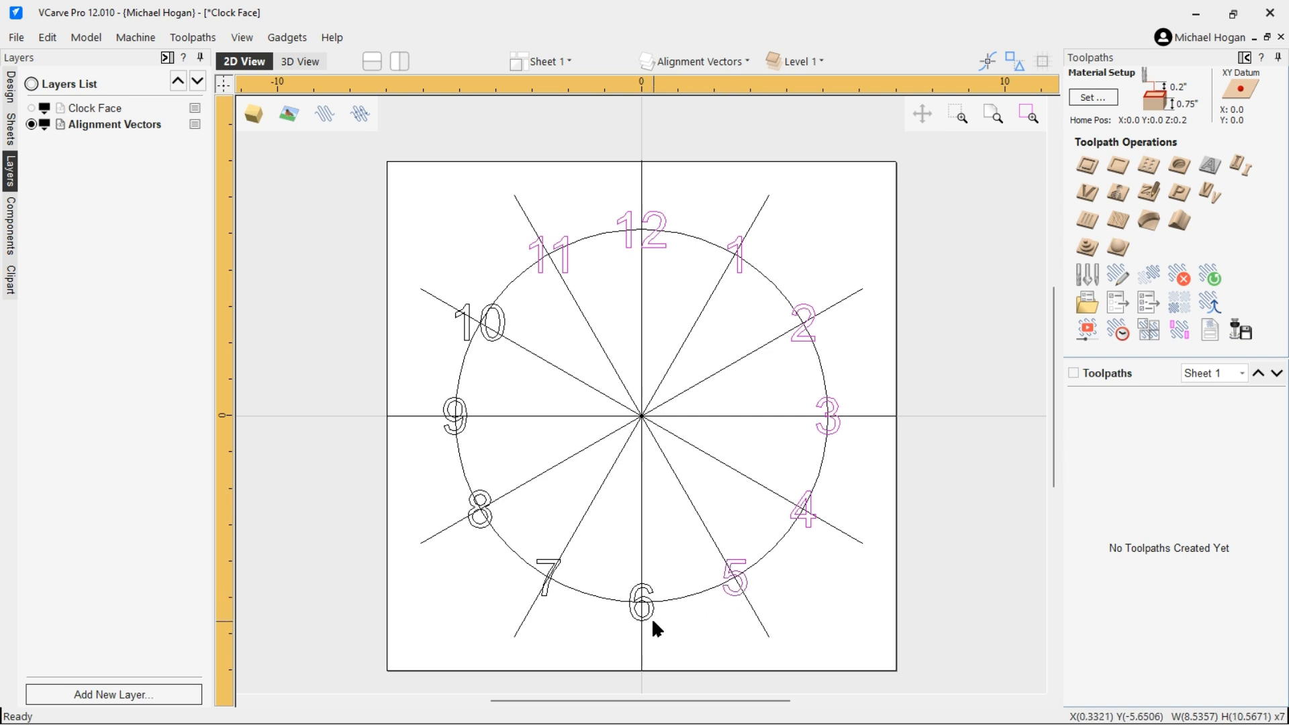
shift+click(646, 612)
shift+click(540, 598)
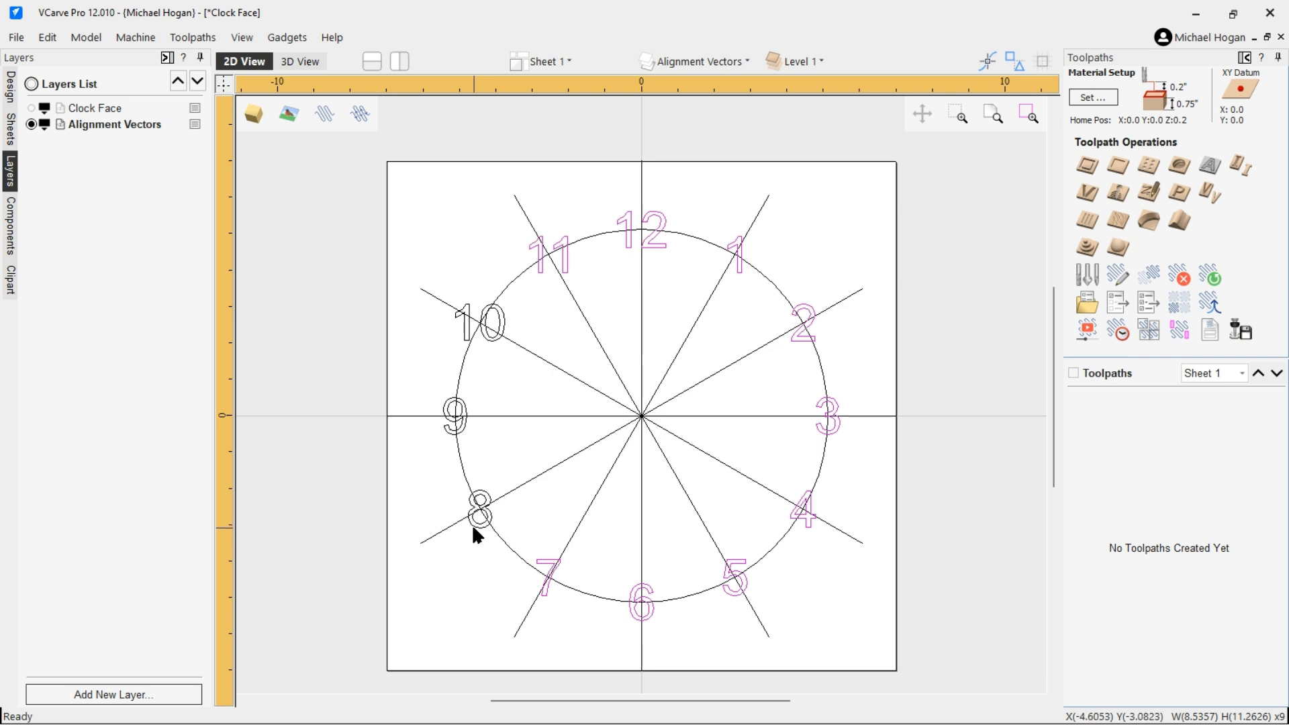
shift+click(473, 528)
shift+click(441, 424)
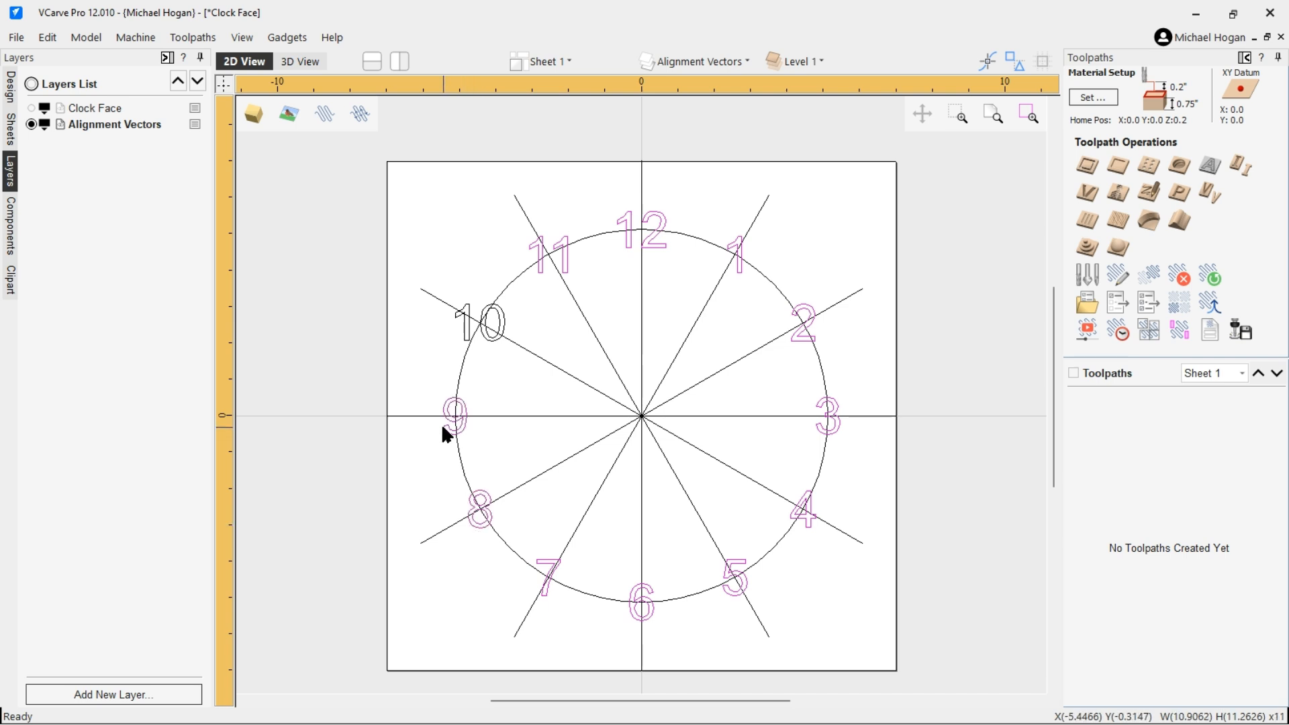
shift+click(463, 320)
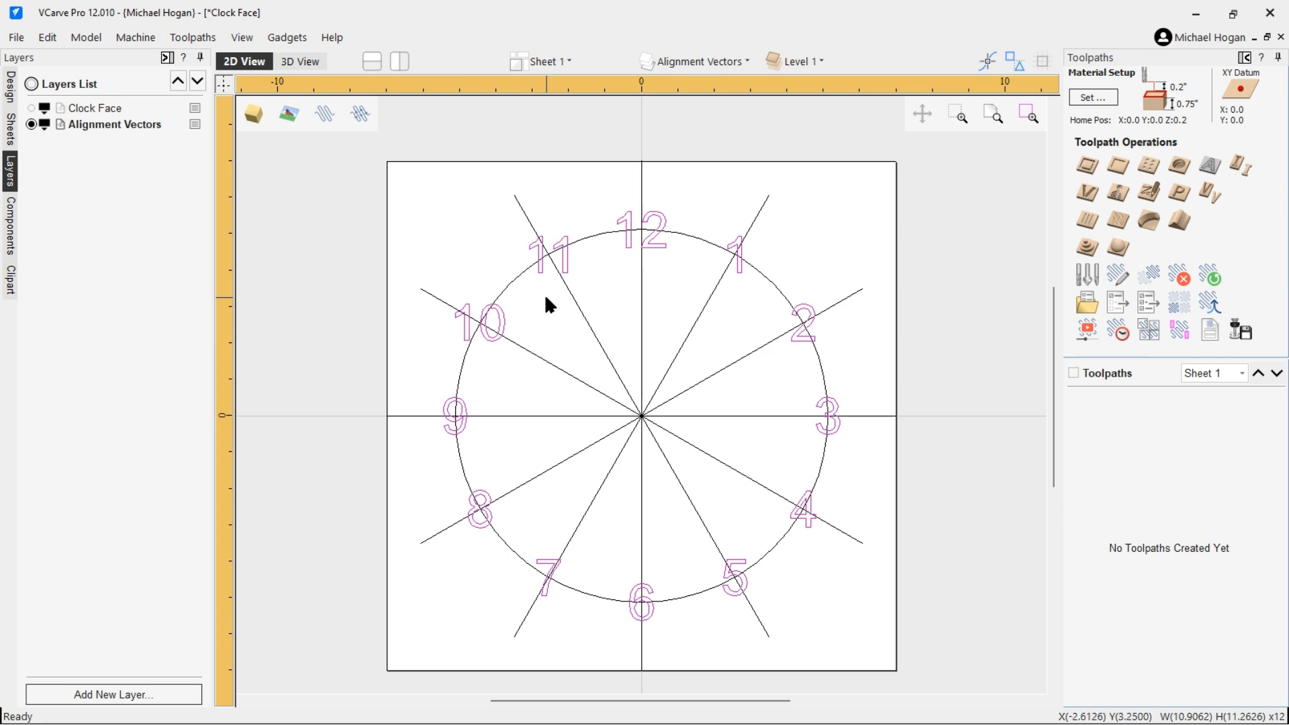
right_click(563, 257)
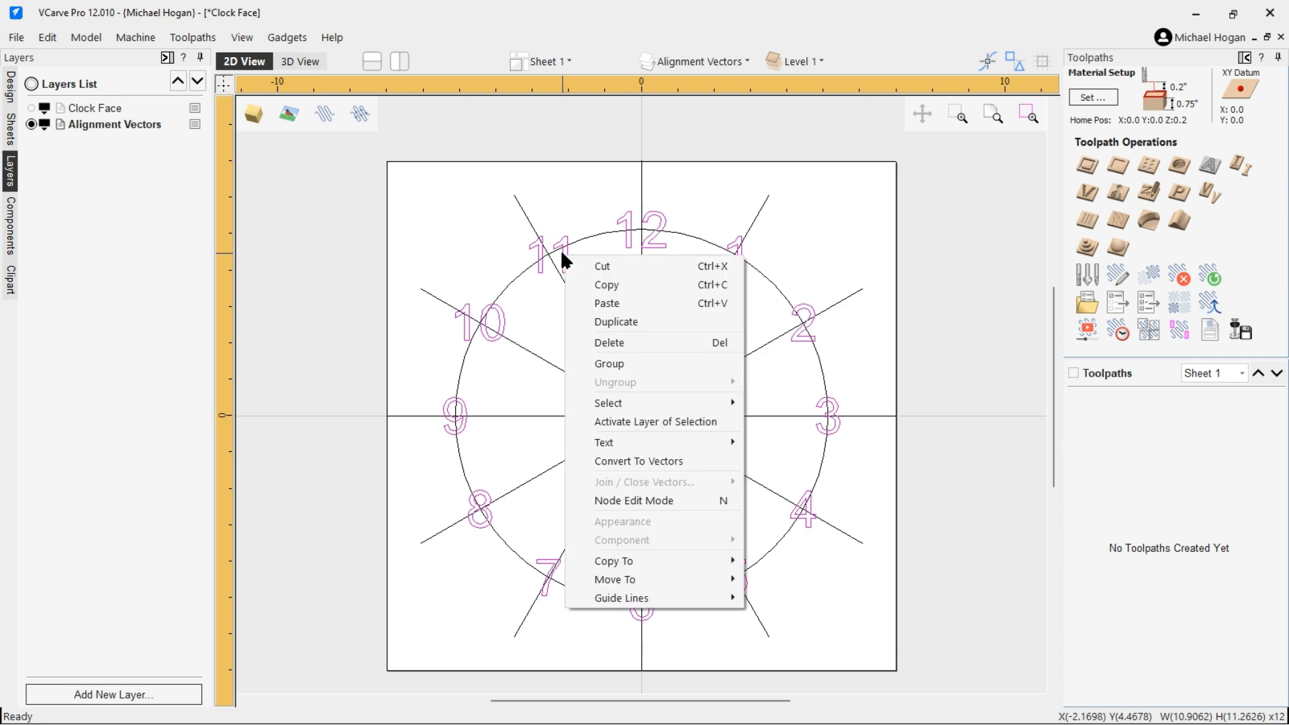
mouse_move(618, 580)
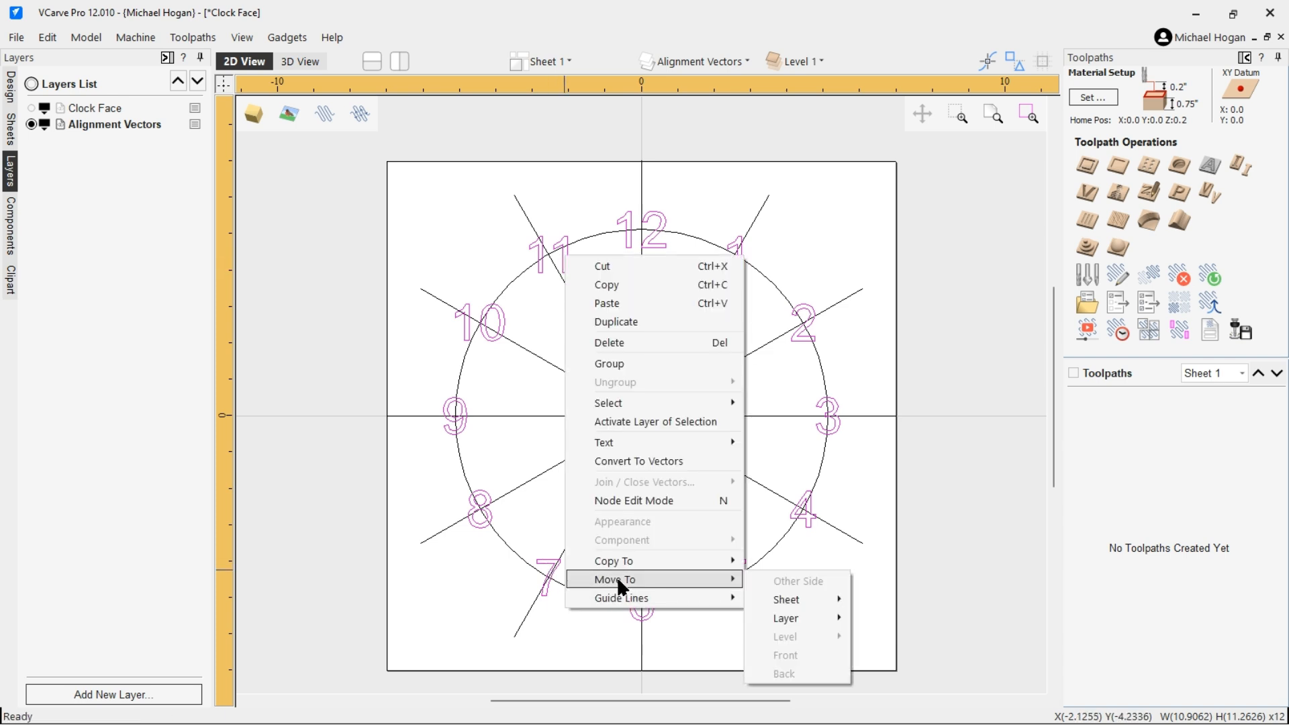
mouse_move(787, 619)
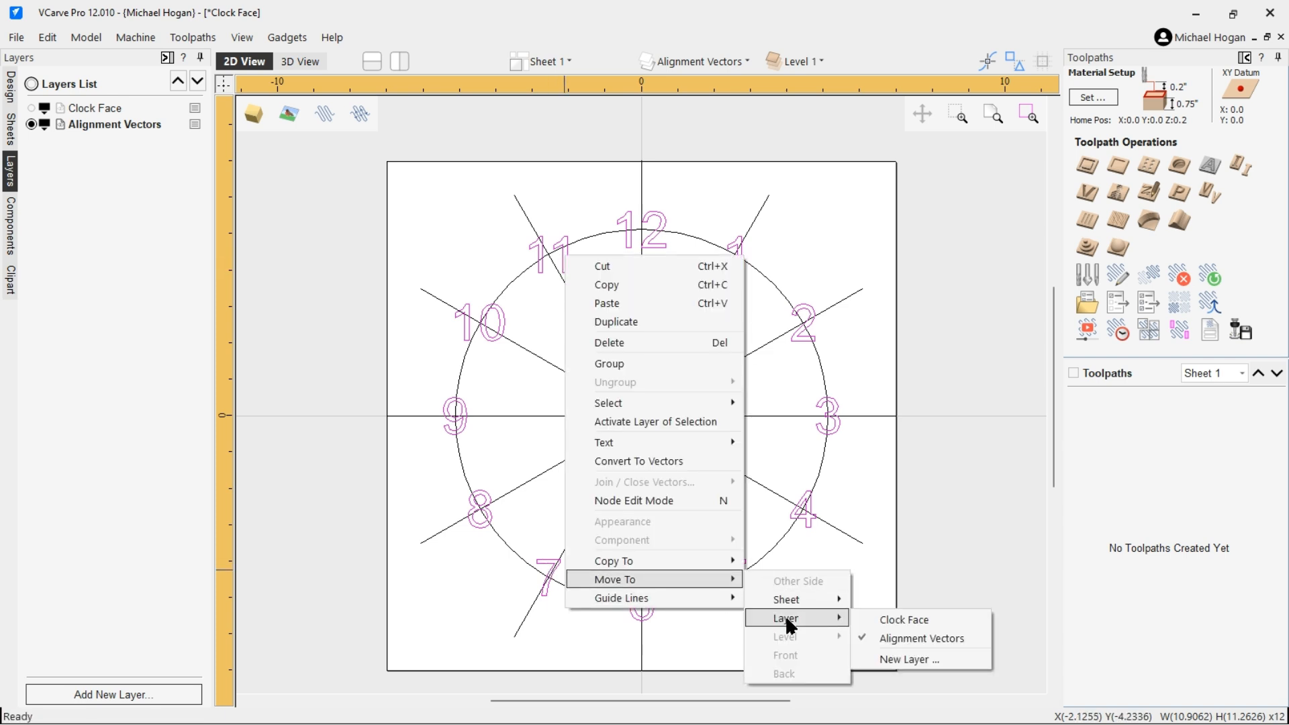
click(901, 619)
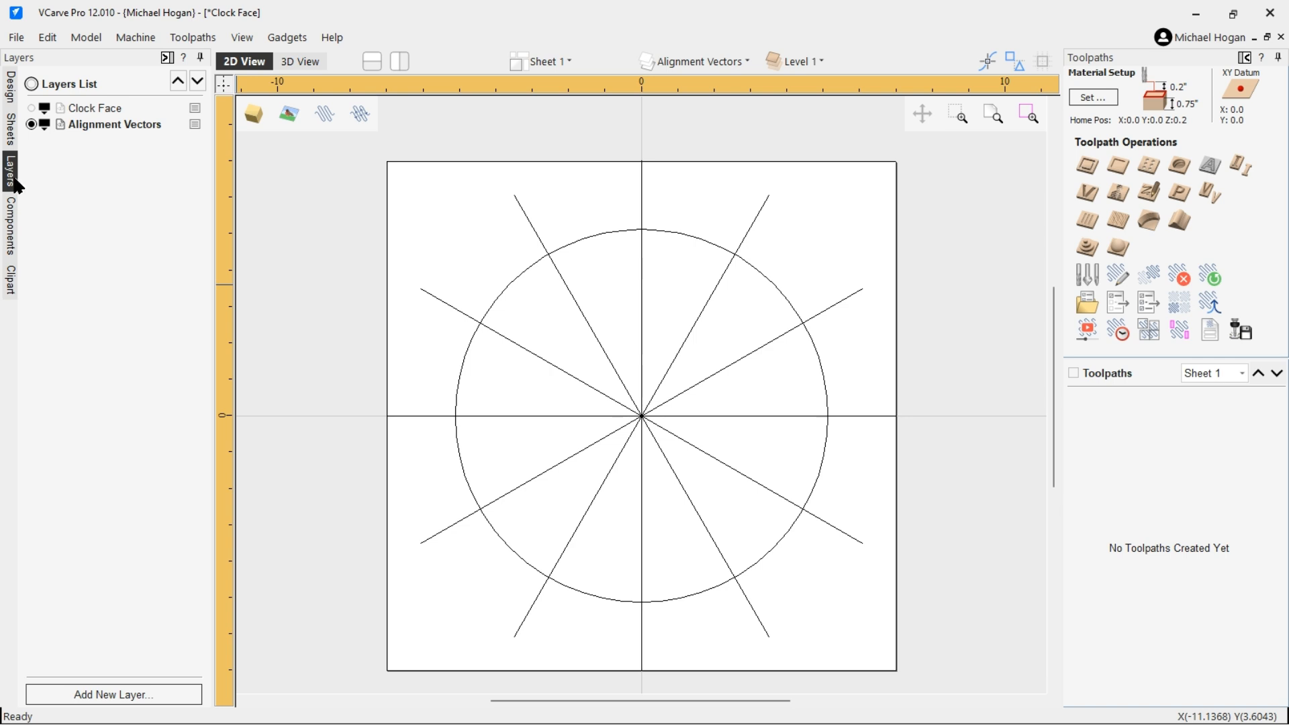
Hide the Alignment Vectors layer, show the Clock Face layer, and make Clock Face the active layer.
click(43, 124)
click(31, 107)
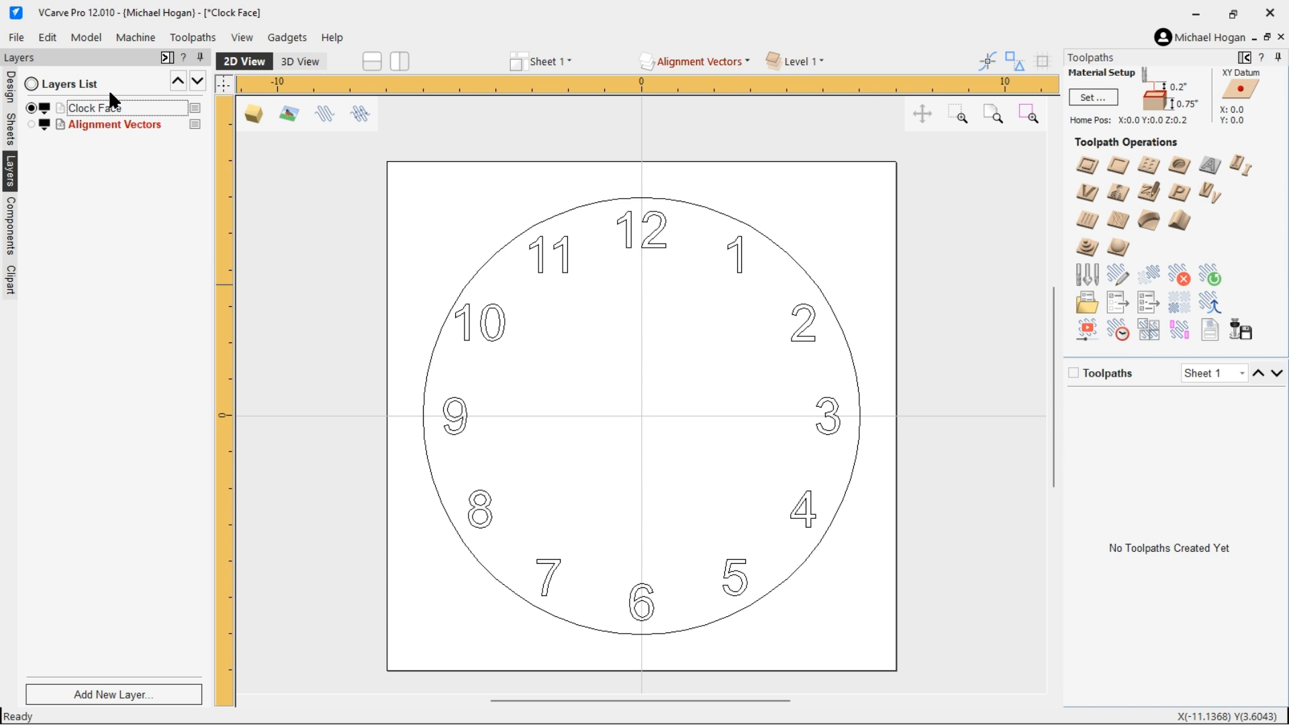
click(116, 108)
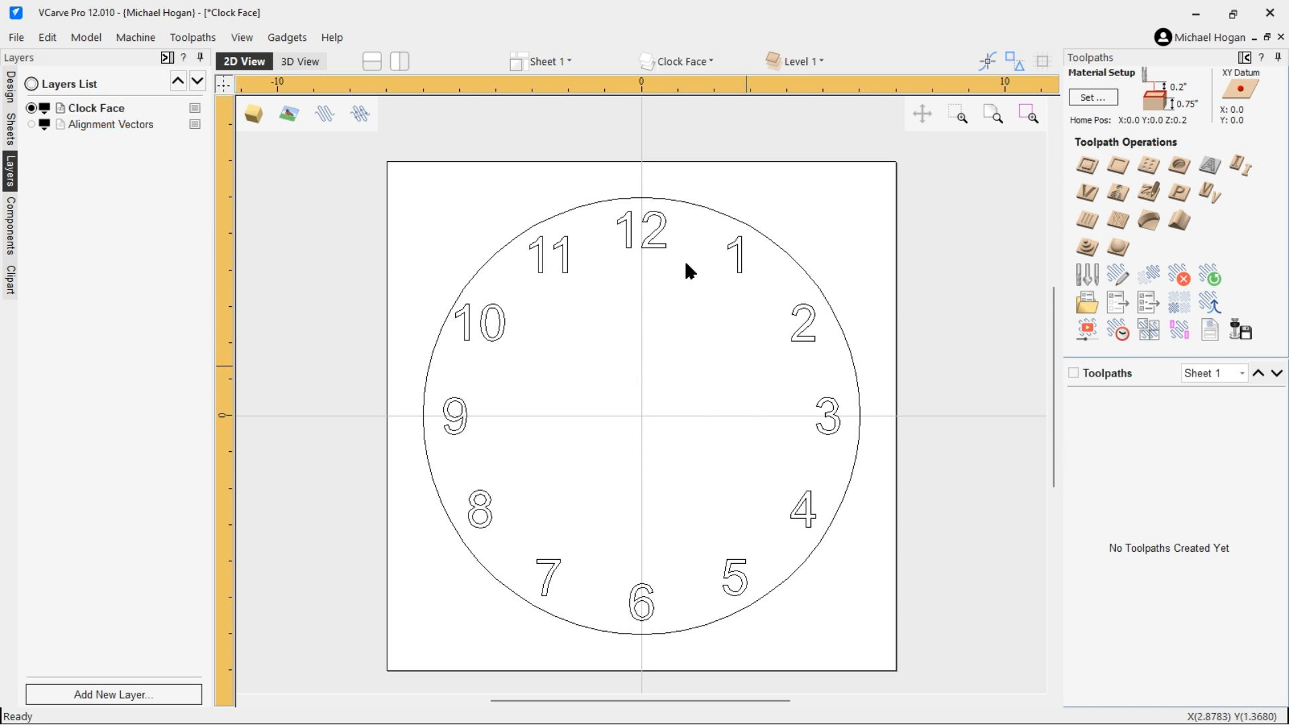